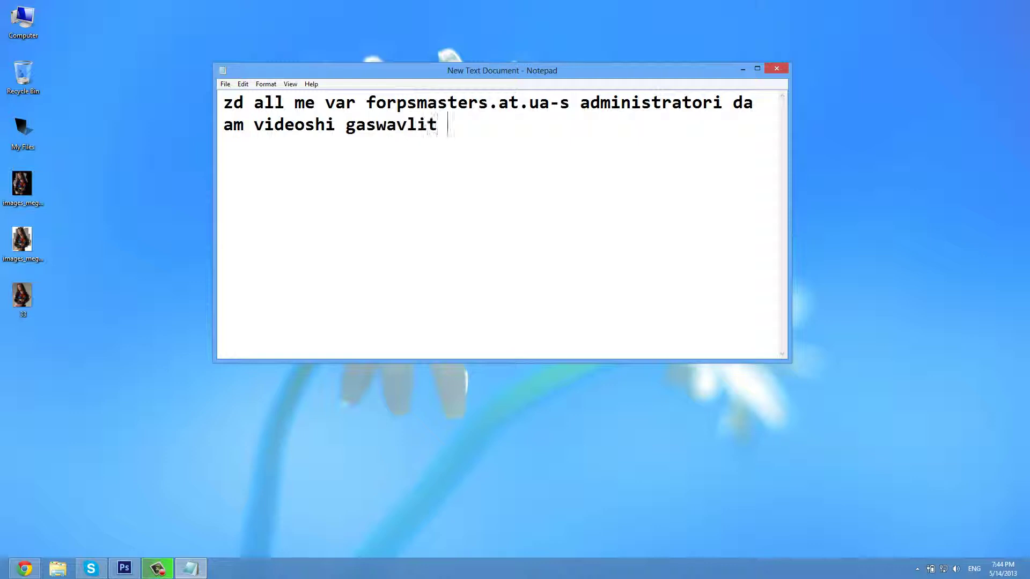
# Step: Continue the Notepad introduction with "suratis kubikebat gaketebas ai rogorc aq aris"
pyautogui.write('suratis k')
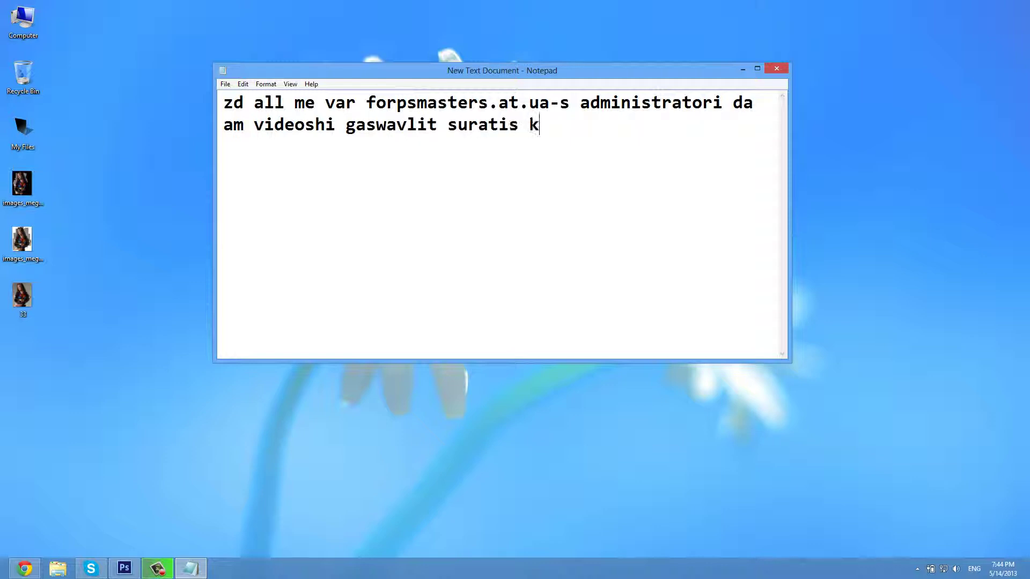
pyautogui.write('ubikebat gakete')
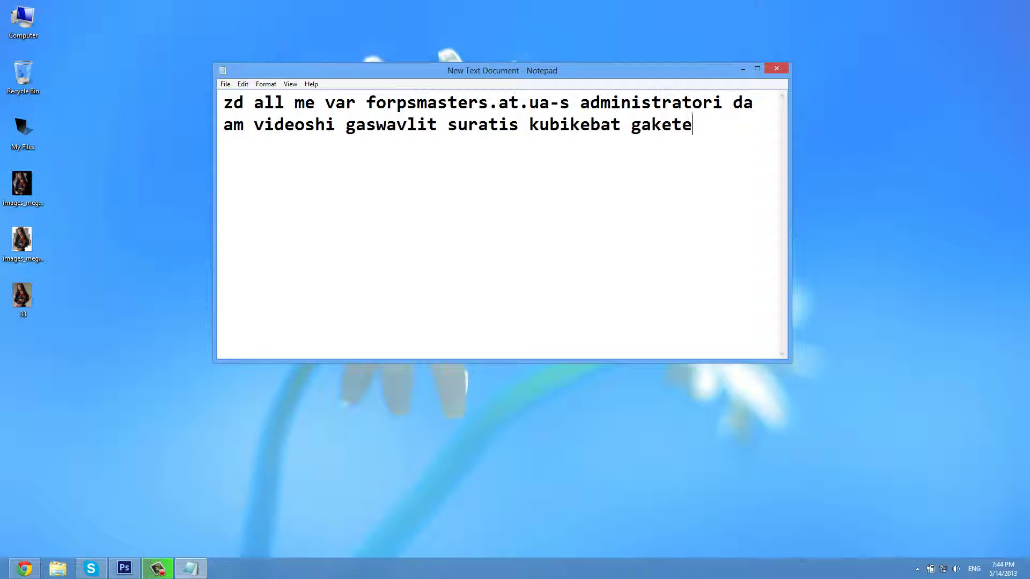
pyautogui.write('bas ai rogorc aq aris')
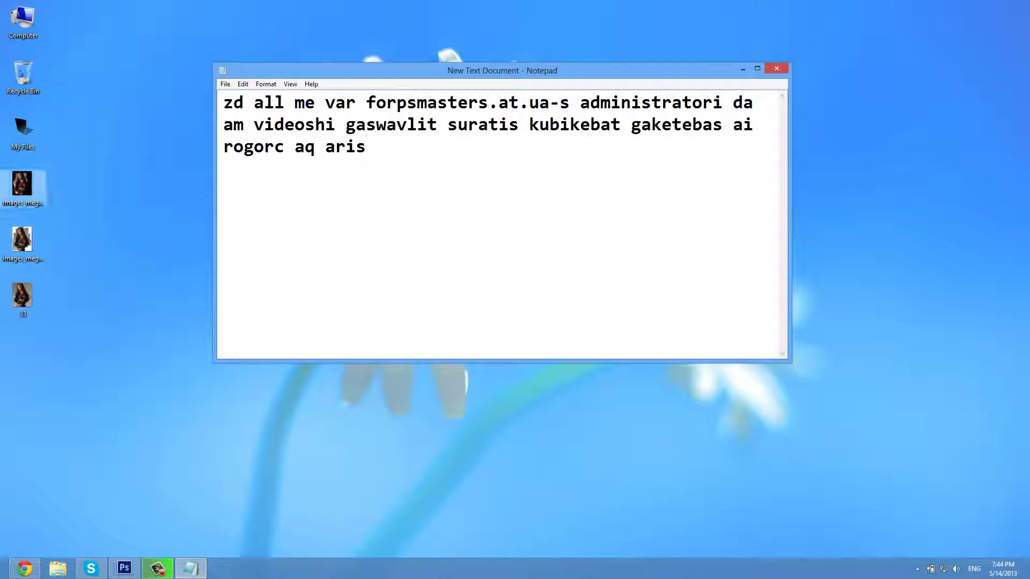
# Step: Show the desktop picture images_megan_fox_superman in Windows Photo Viewer, and append "an ese" to the Notepad introduction
pyautogui.doubleClick(22, 185)
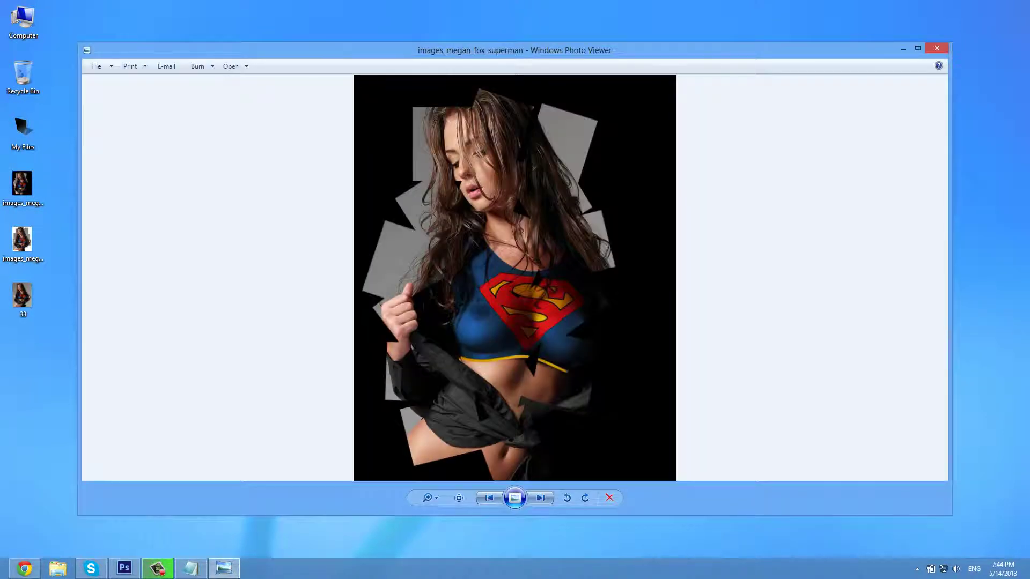
pyautogui.click(191, 569)
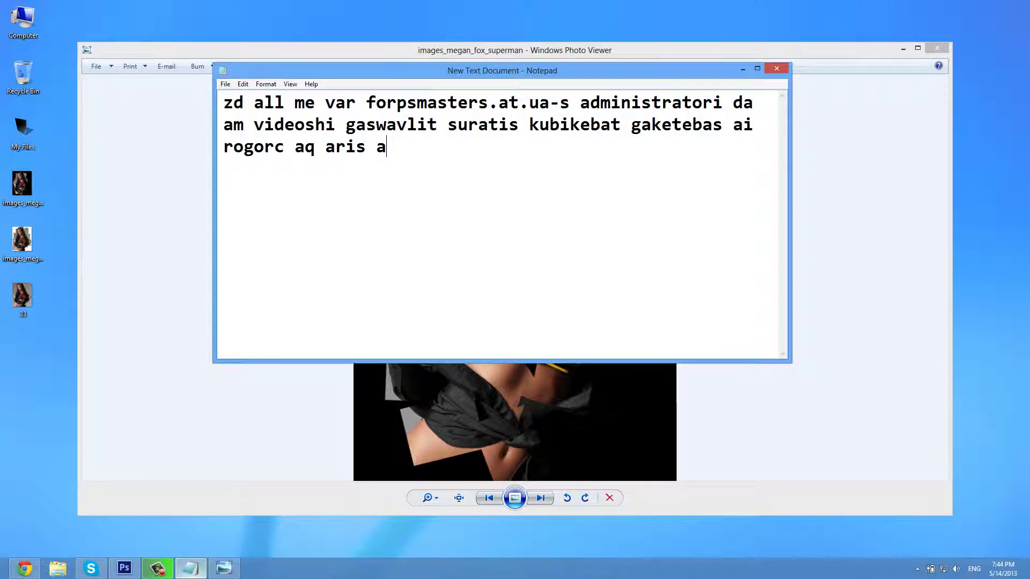
pyautogui.write('an ese')
# Step: View the next two pictures in Windows Photo Viewer, images_megan_foex_superman33 and 33
pyautogui.click(190, 568)
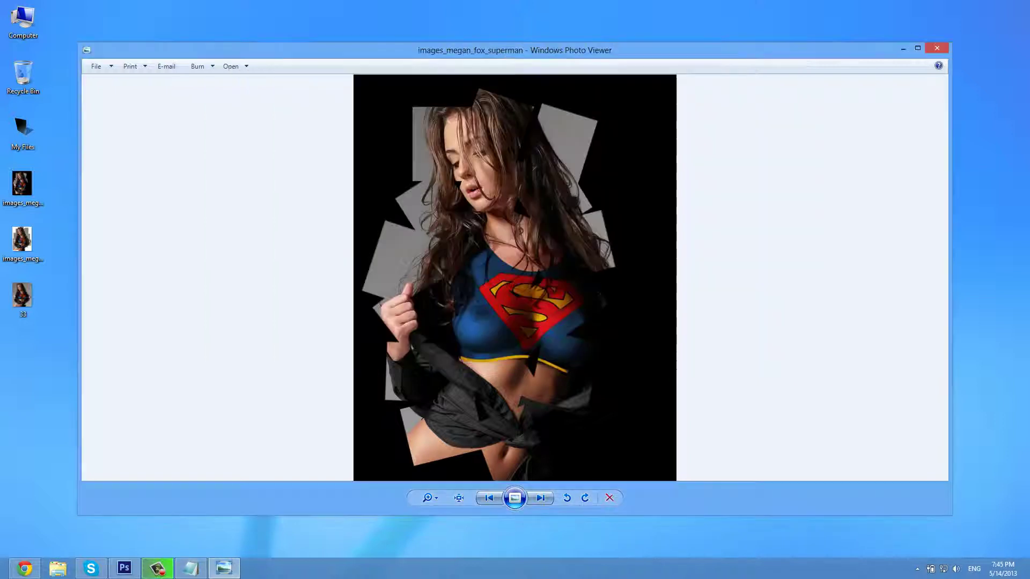
pyautogui.click(540, 498)
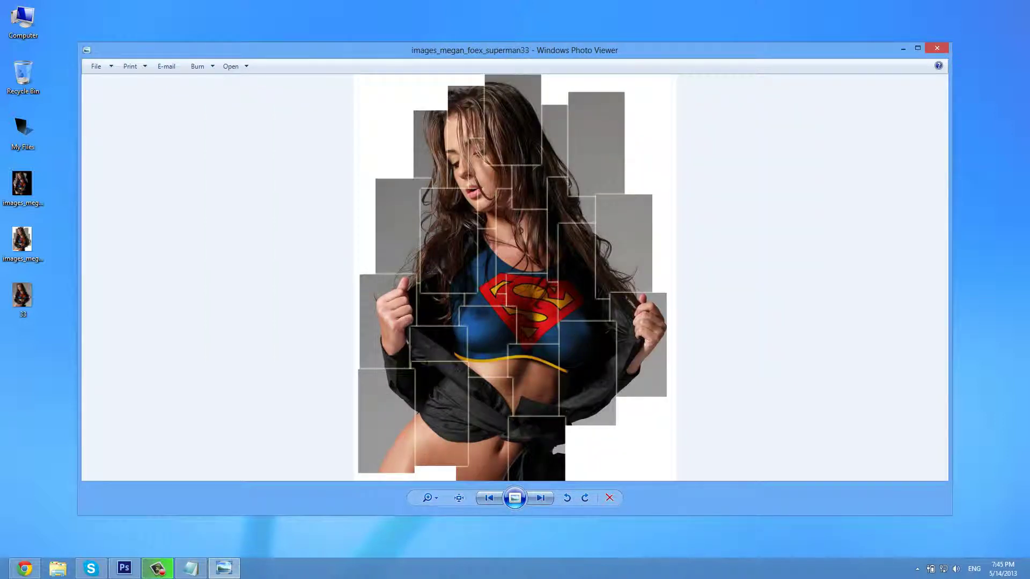
pyautogui.click(540, 498)
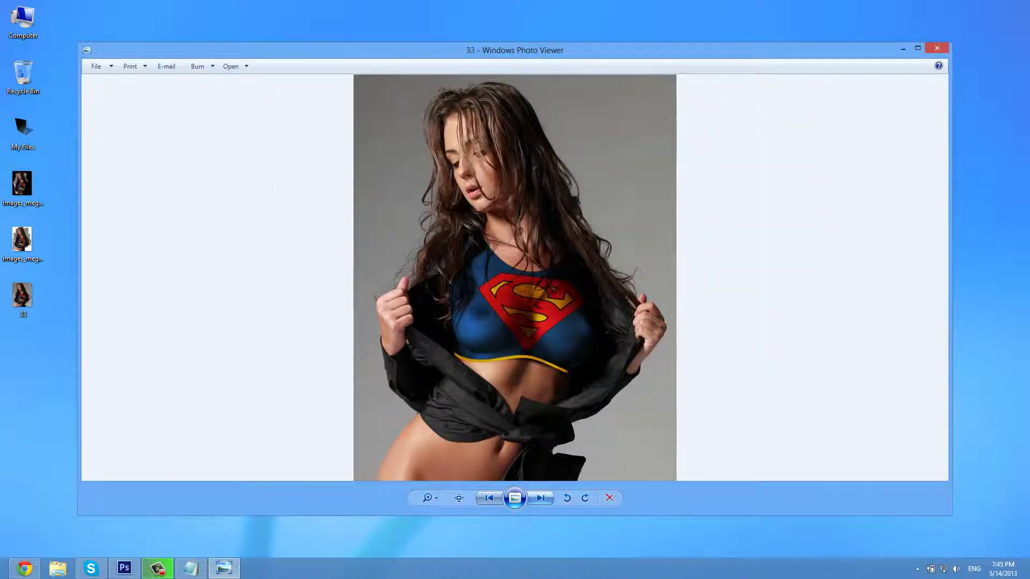
# Step: Finish the Notepad introduction with "dzalian advilia da tan saintereso momyevit da iswavlit"
pyautogui.click(190, 568)
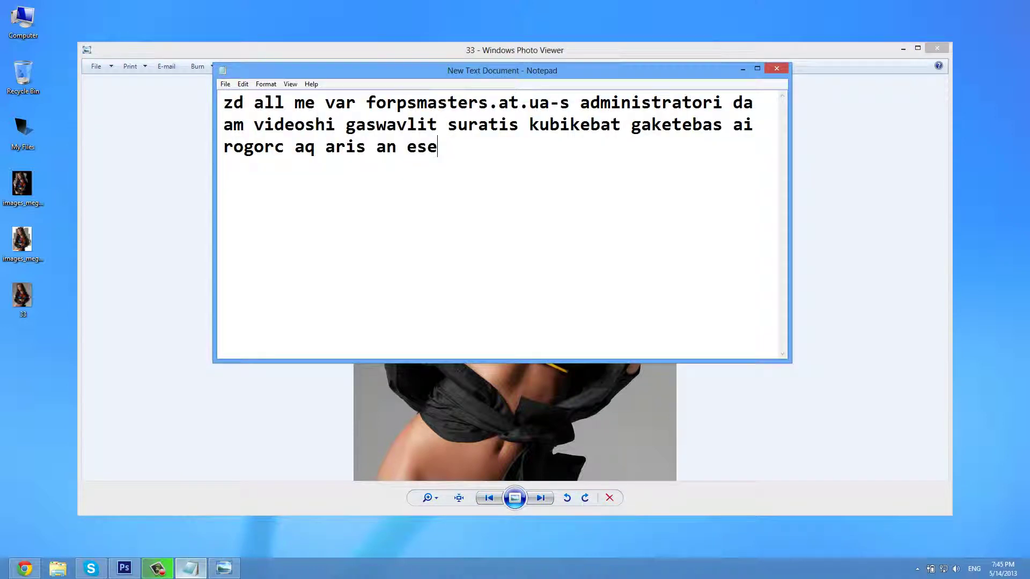
pyautogui.write('dzalian advili')
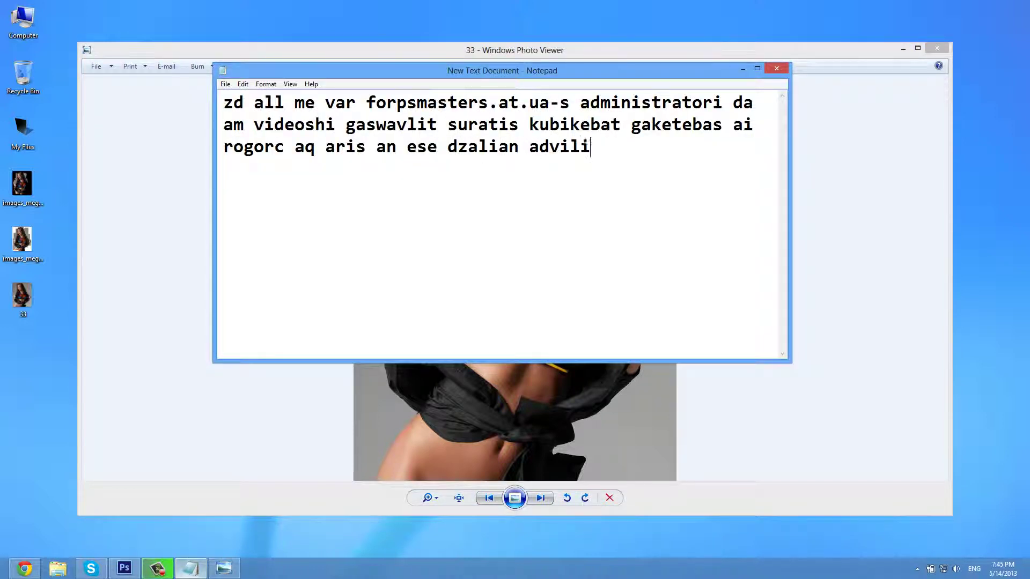
pyautogui.write('a da tan saintere')
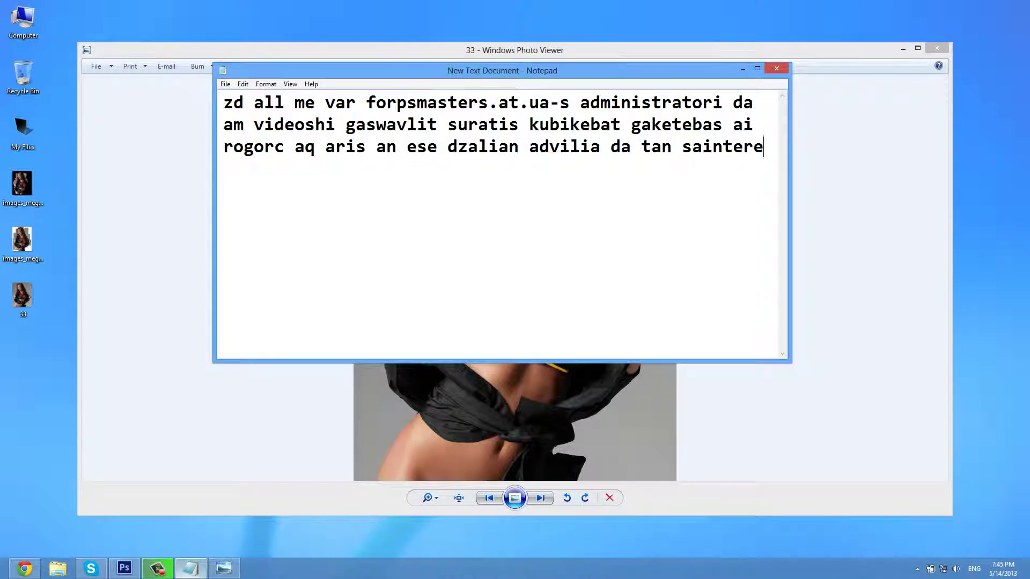
pyautogui.write('so momyevit ')
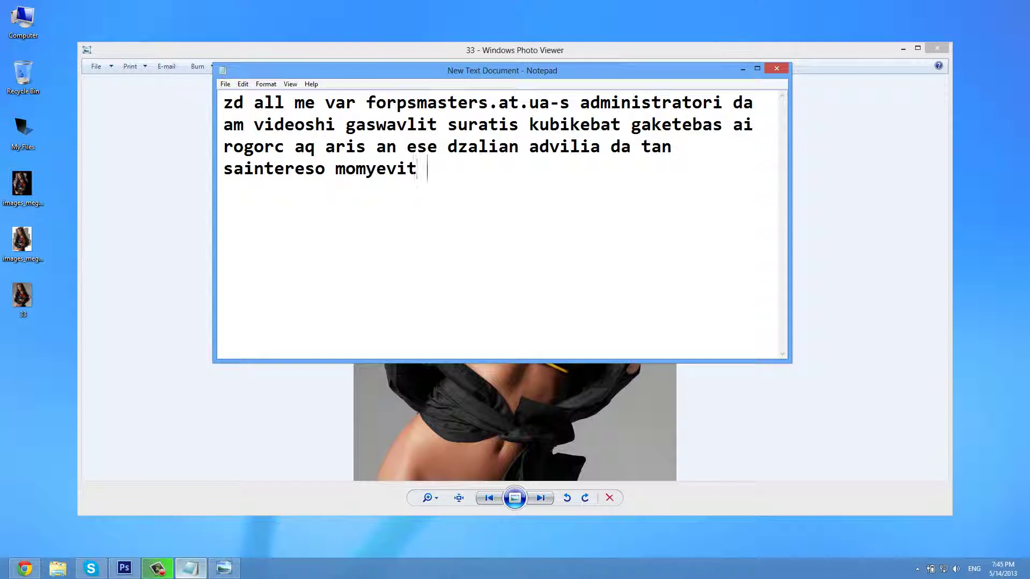
pyautogui.write('da iswavlit')
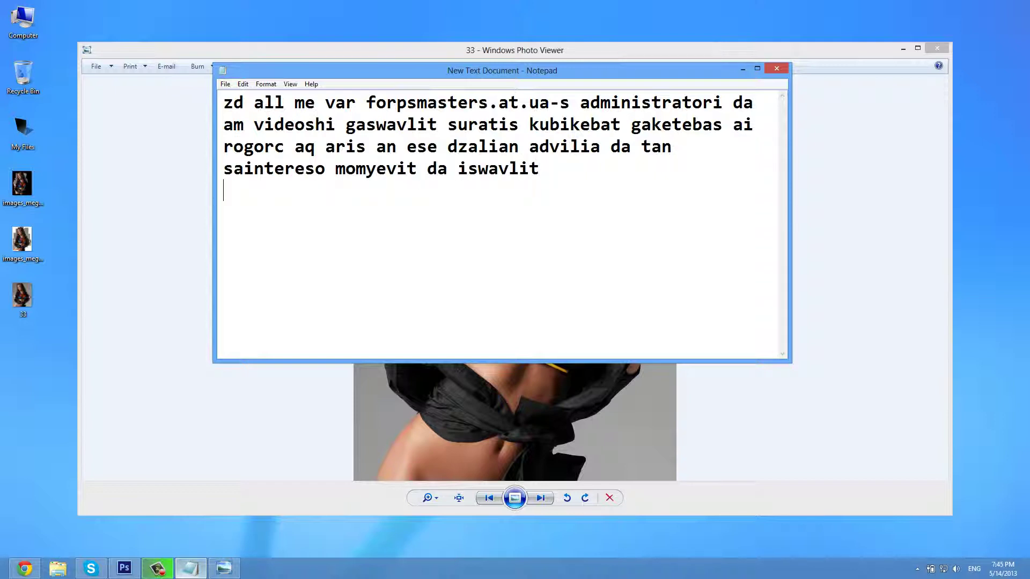
# Step: Write the first instruction "1.chavagdot photo photoshopshi" two blank lines below the introduction
pyautogui.press('Return')
pyautogui.write('1.chavagdot ')
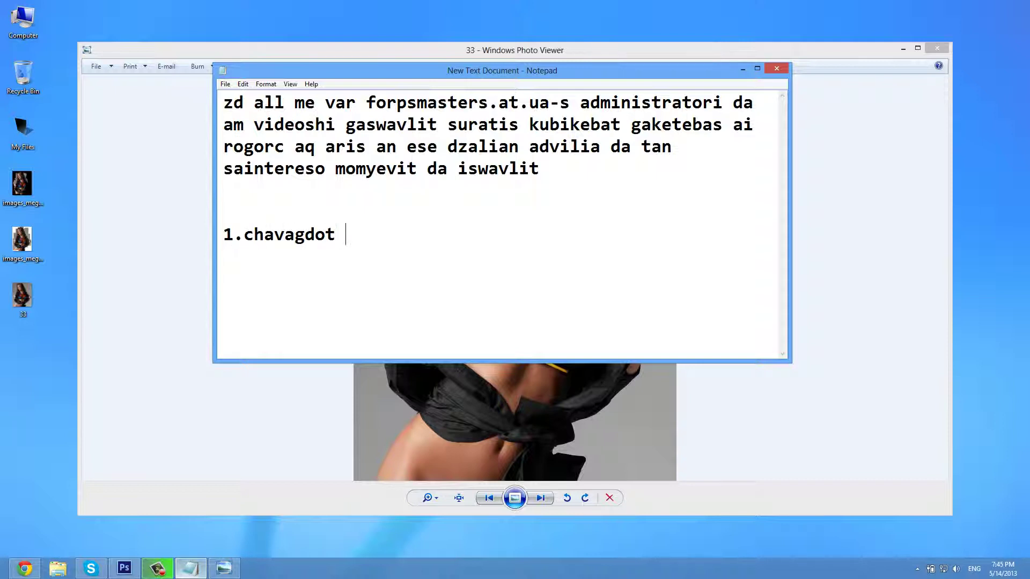
pyautogui.write('photo photos')
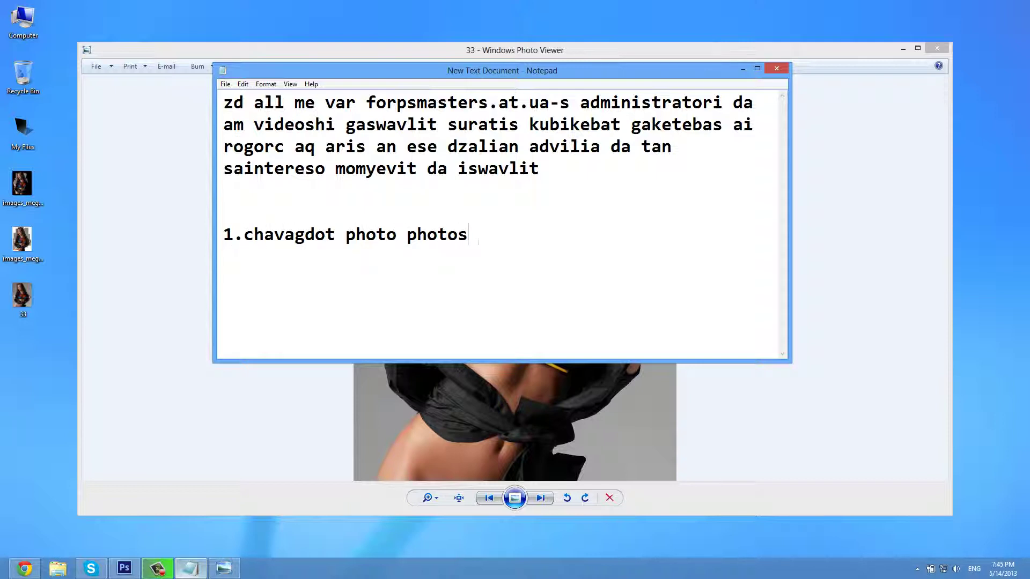
pyautogui.write('hopshi')
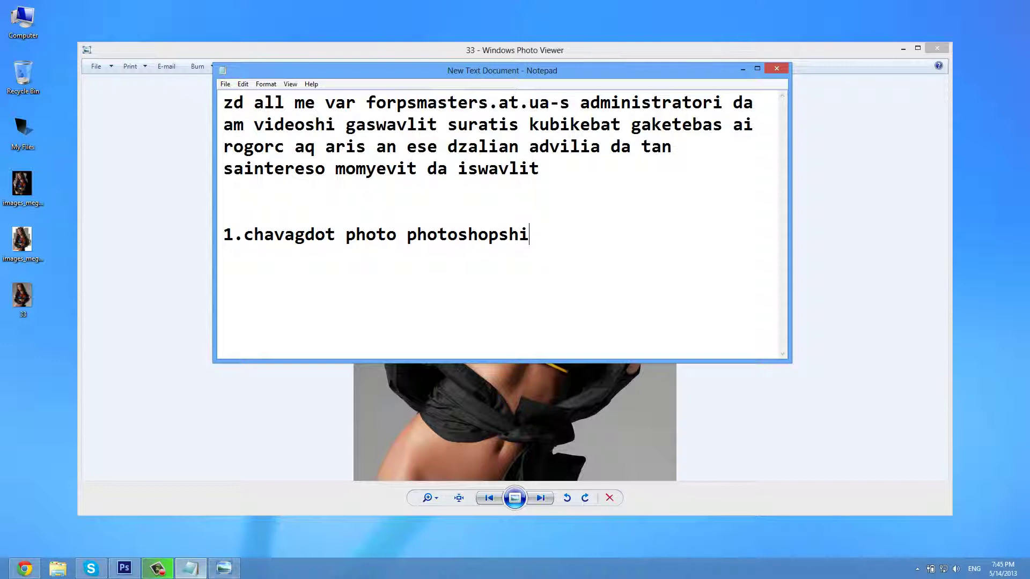
# Step: Close the photo viewer, open the desktop picture 33 in Photoshop, and place its floating window near the middle of the workspace
pyautogui.rightClick(224, 569)
pyautogui.click(224, 540)
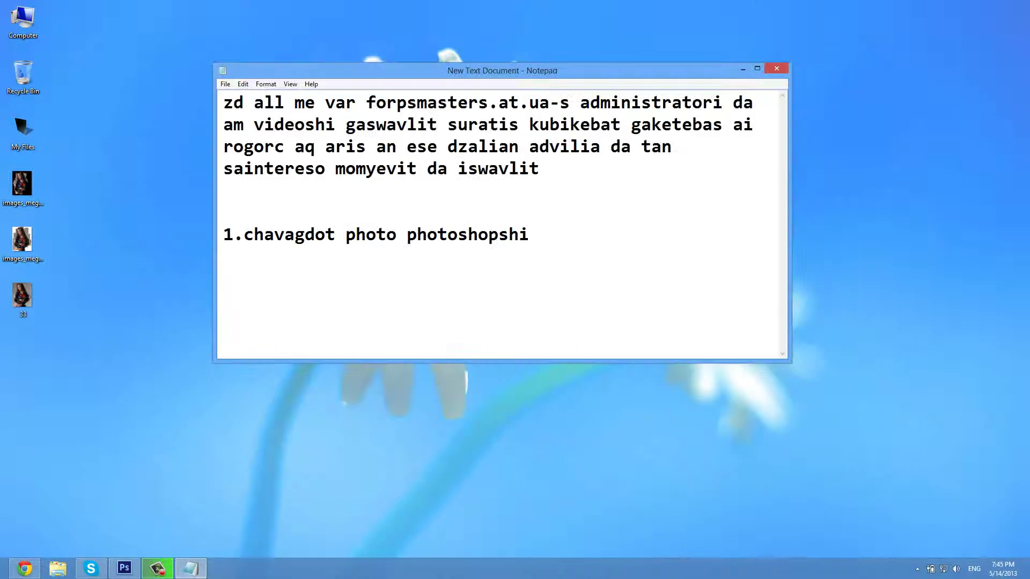
pyautogui.click(22, 298)
pyautogui.moveTo(22, 297); pyautogui.dragTo(174, 473)
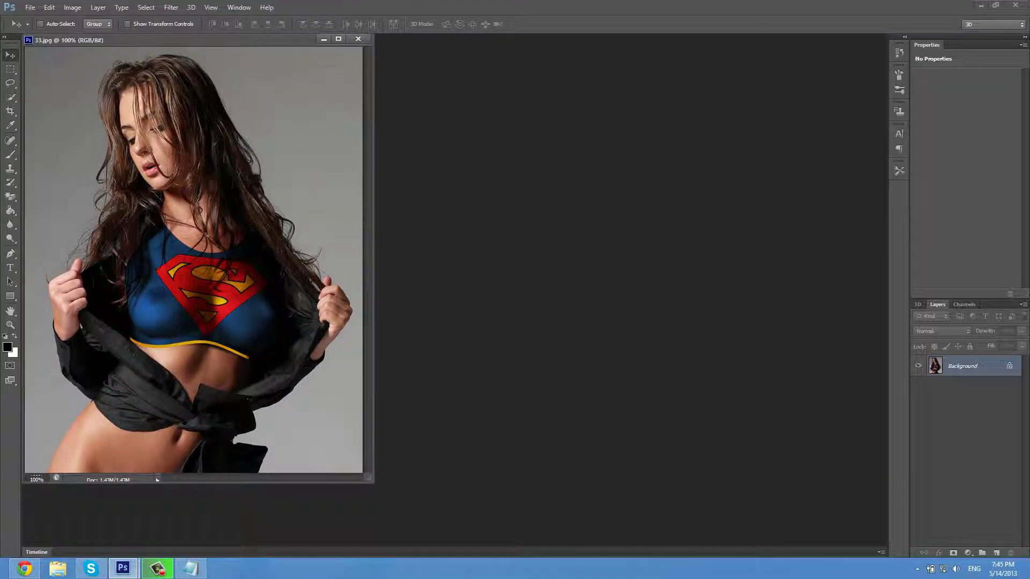
pyautogui.moveTo(214, 40); pyautogui.dragTo(425, 80)
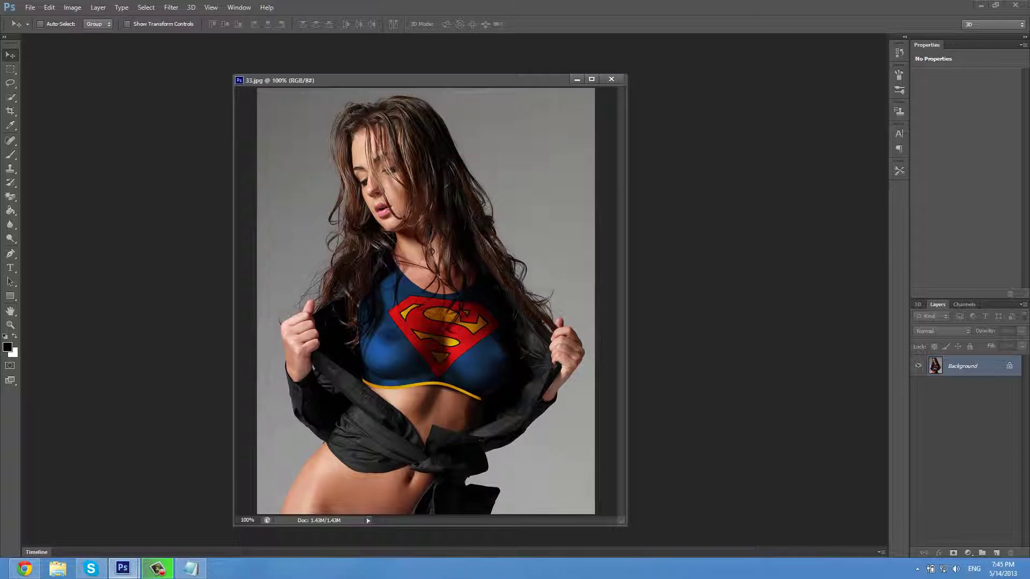
# Step: Add the second instruction "2. davakopirot bachkgroundi 2 nawilad" to the Notepad document
pyautogui.click(191, 569)
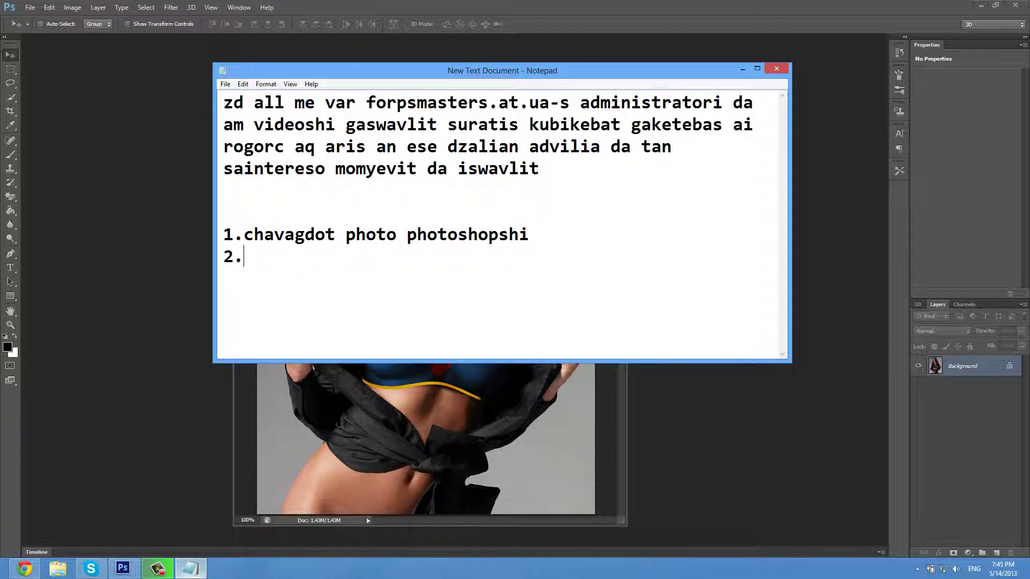
pyautogui.write('davakopirot')
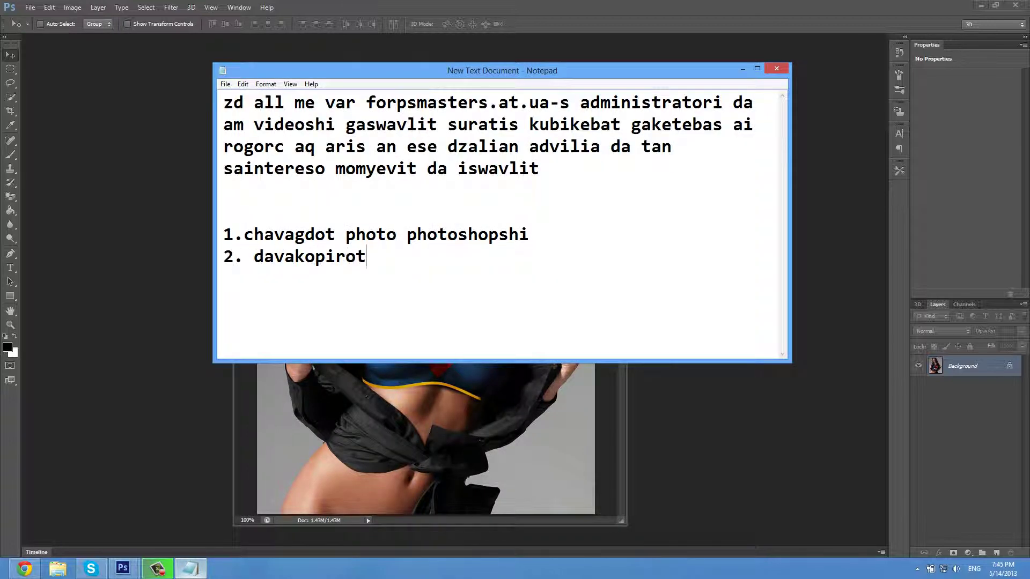
pyautogui.write(' bachkgro')
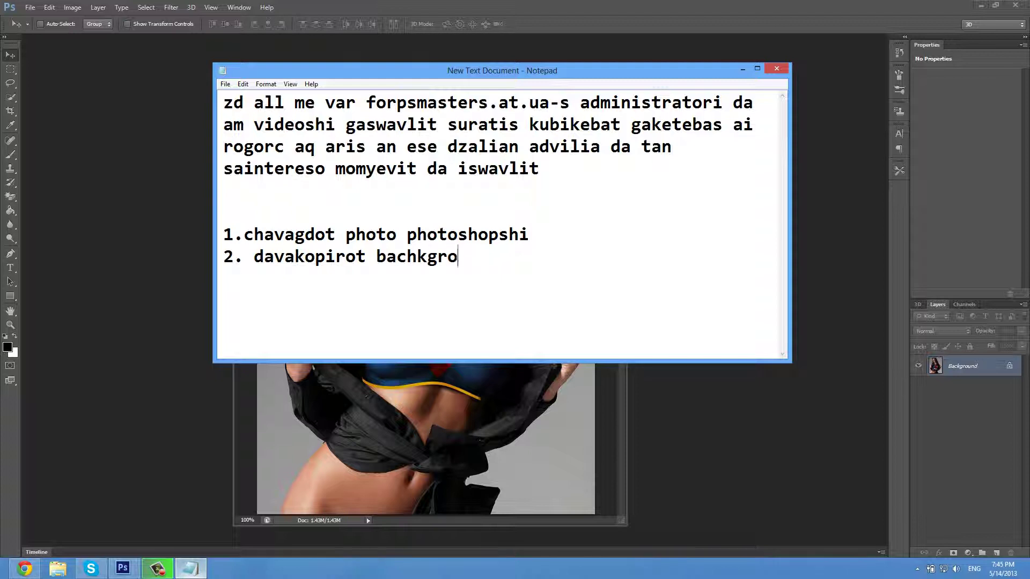
pyautogui.write('undi 2 nawilad')
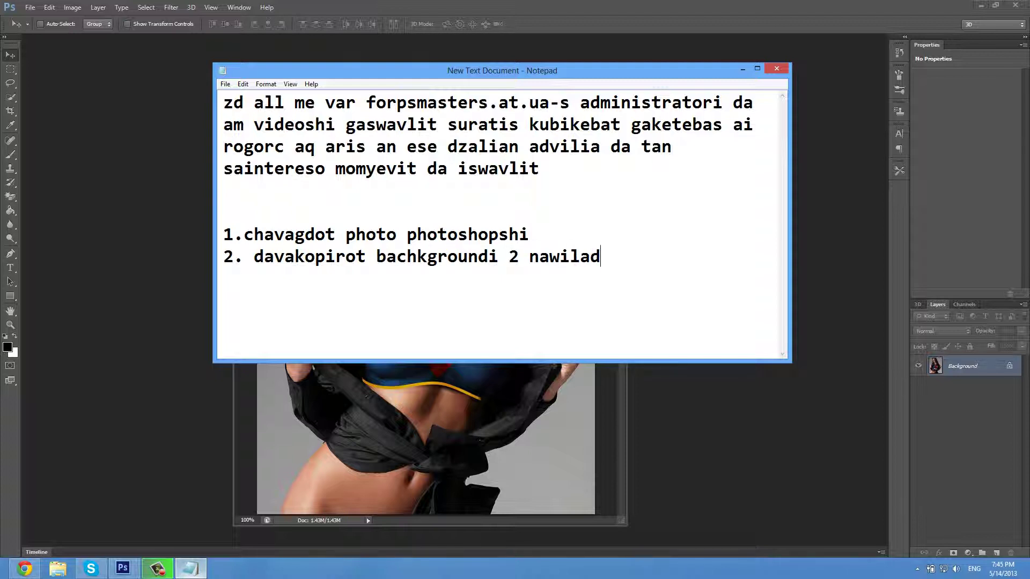
# Step: Return to Photoshop and duplicate the Background layer within 33.jpg, keeping the name Background copy
pyautogui.click(191, 568)
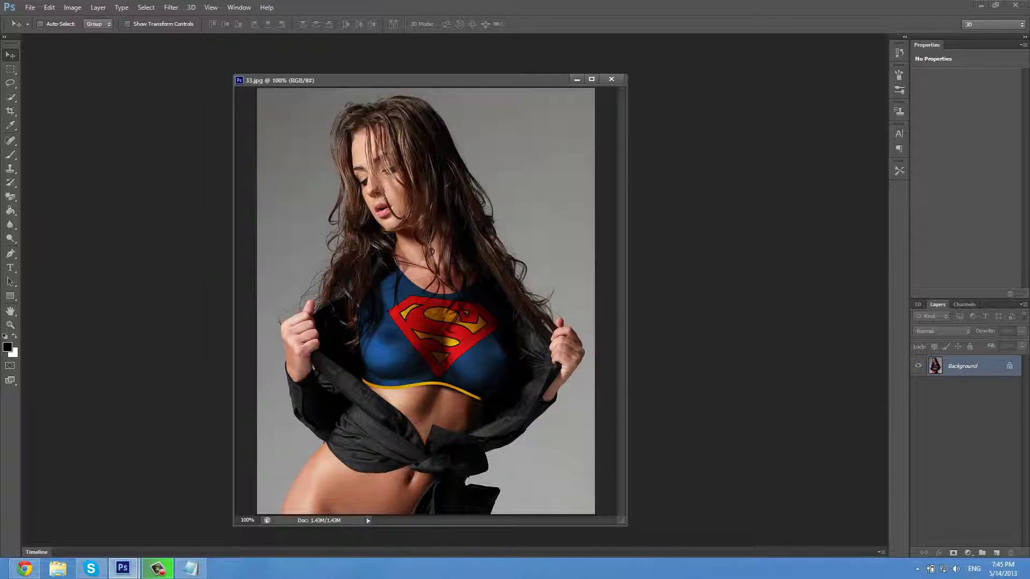
pyautogui.rightClick(960, 367)
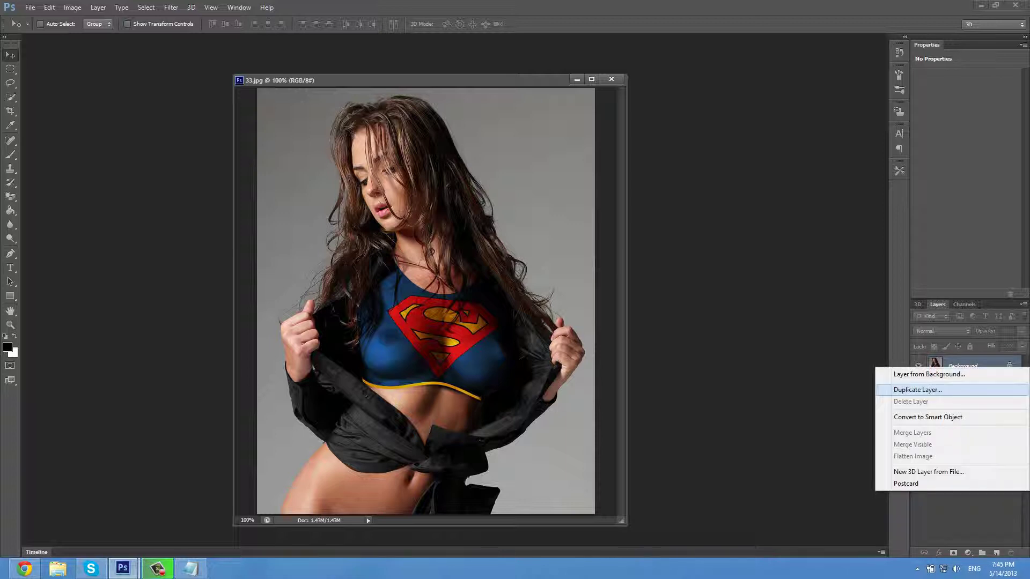
pyautogui.click(917, 390)
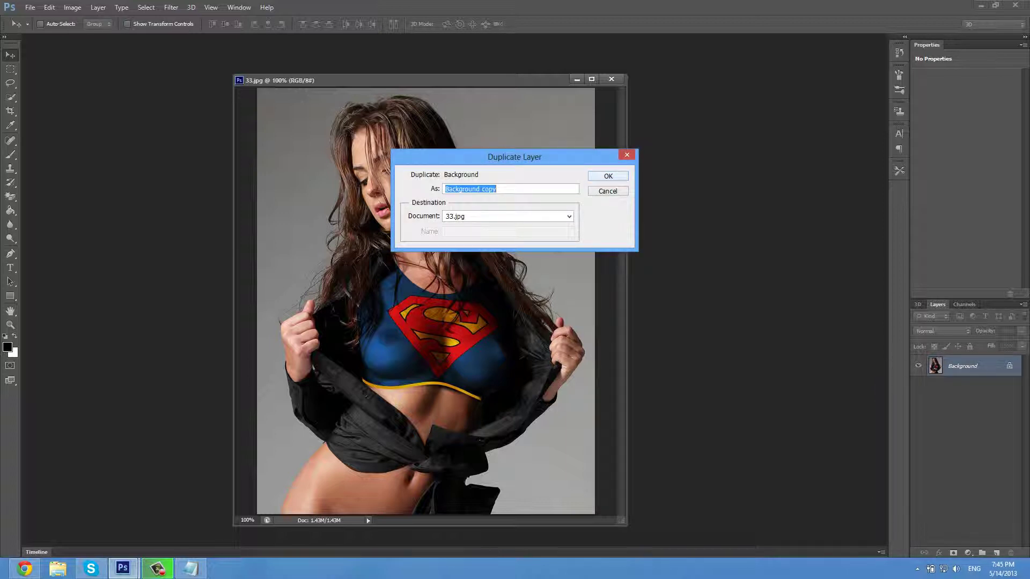
pyautogui.press('Return')
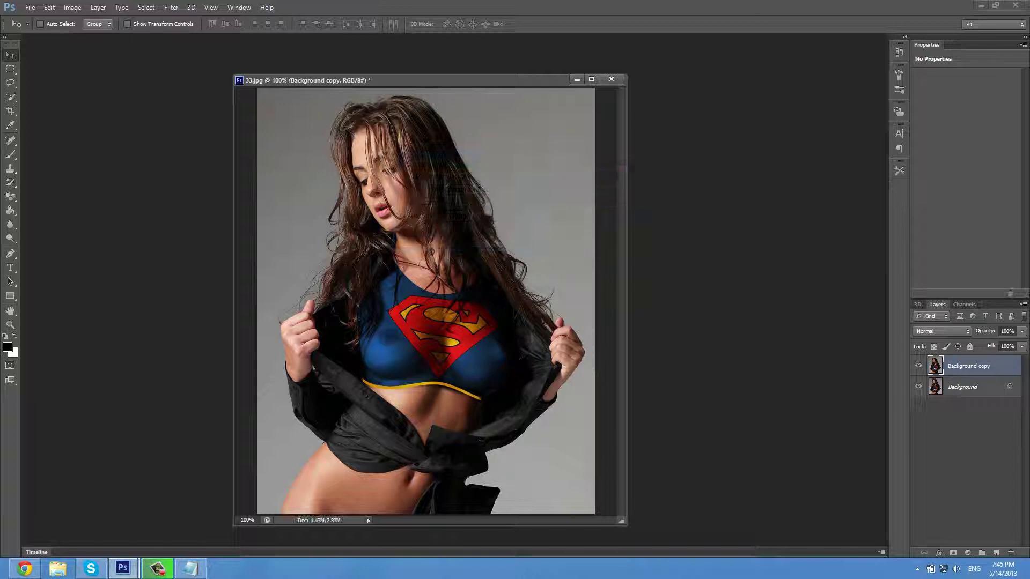
# Step: Add the third instruction "3. gavxsnat axali layeri" to the Notepad document
pyautogui.click(190, 568)
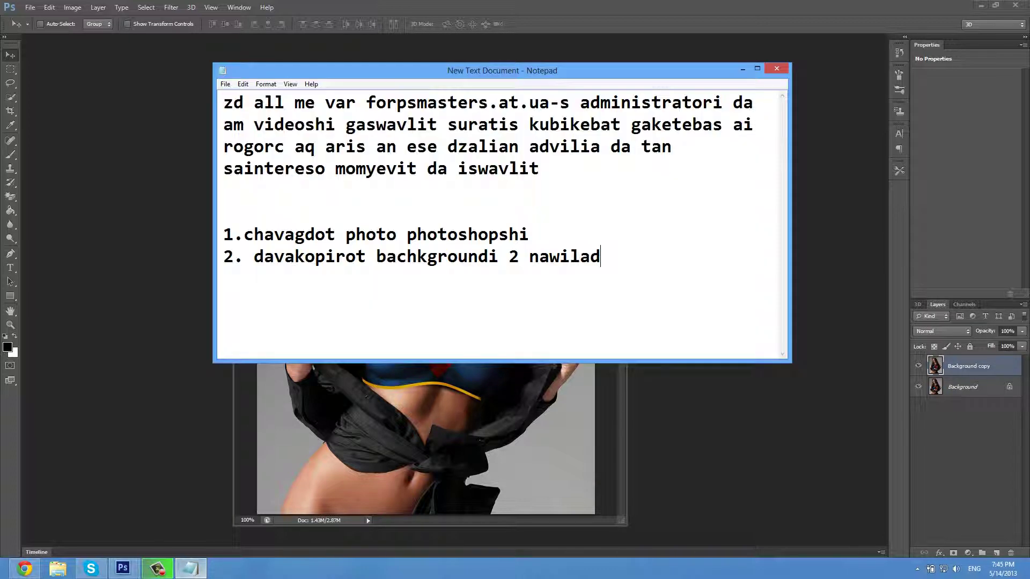
pyautogui.write('3. gavxsnat axali')
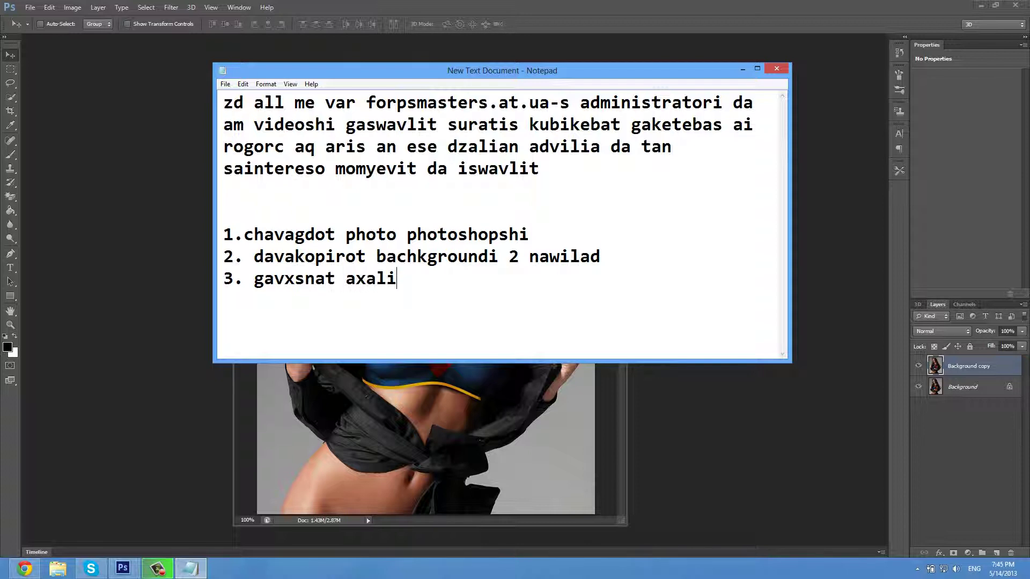
pyautogui.write(' layeri')
# Step: Create a new empty layer in Photoshop and move it between Background copy and Background
pyautogui.hotkey('alt', 'Tab')
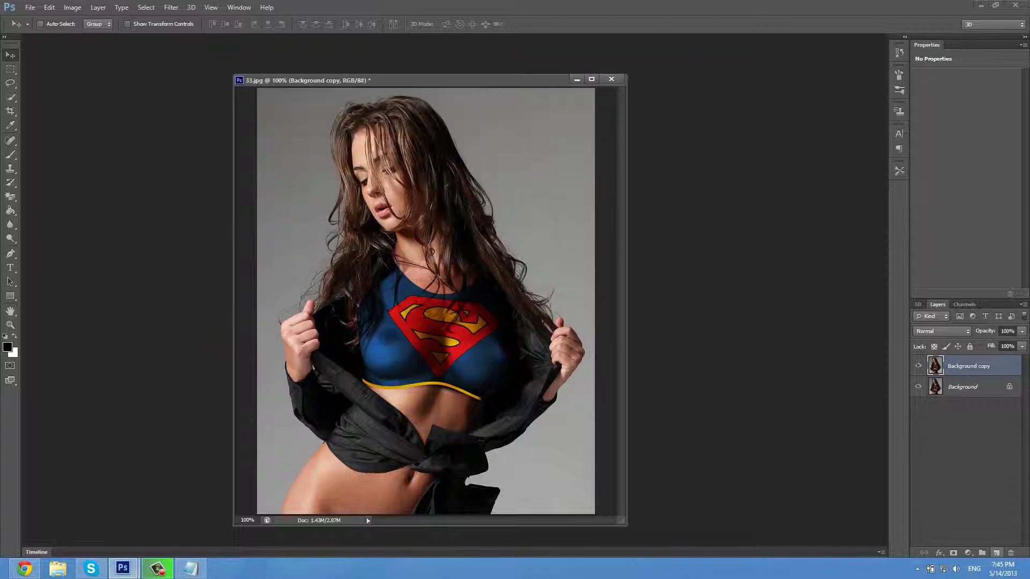
pyautogui.click(996, 553)
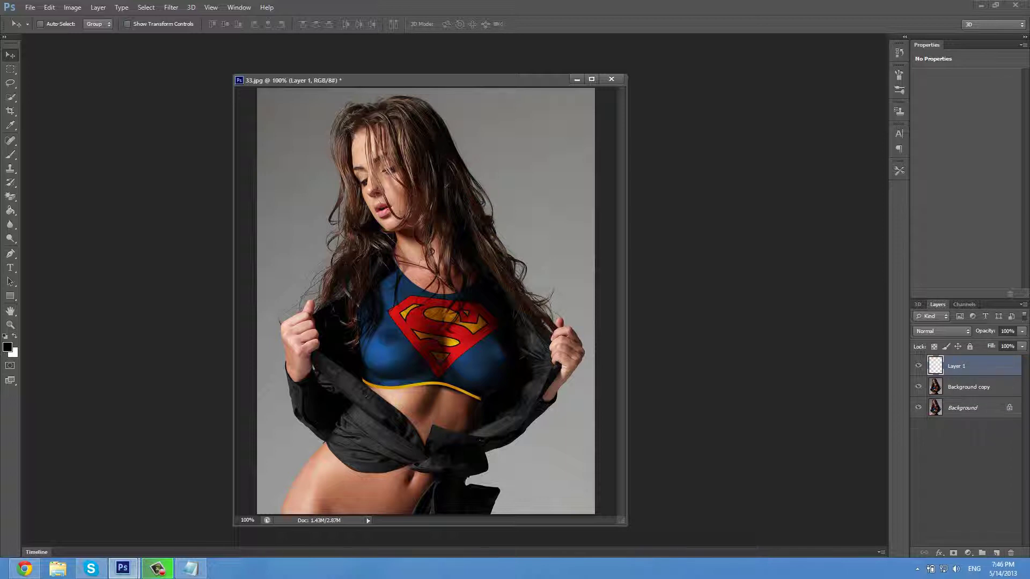
pyautogui.hotkey('ctrl', '[')
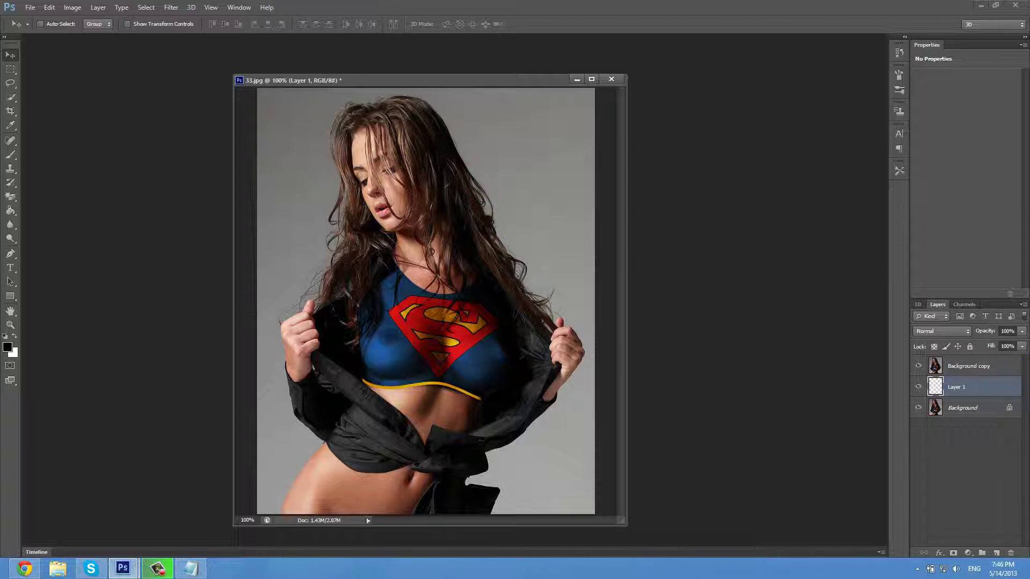
# Step: Append "da davayenot shuashi" to the third instruction in Notepad and start a new line
pyautogui.hotkey('alt', 'Tab')
pyautogui.write('da davay')
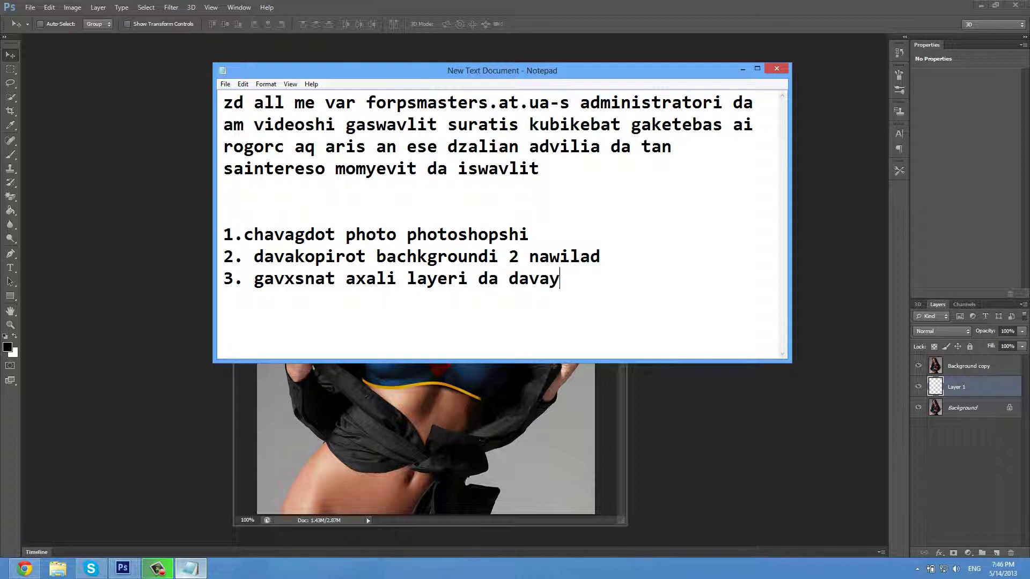
pyautogui.write('enot shuashi')
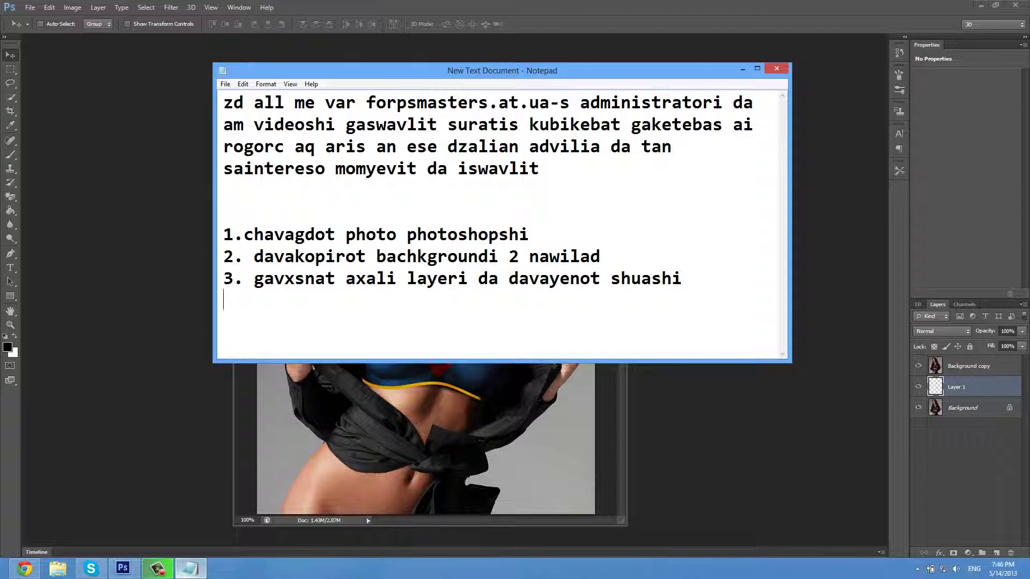
# Step: Add the fourth instruction "4. shevdivart edit da shemdeg fill" to the Notepad document
pyautogui.write('4')
pyautogui.press('BackSpace')
pyautogui.write('shevdivart f')
pyautogui.press('BackSpace')
pyautogui.write('e')
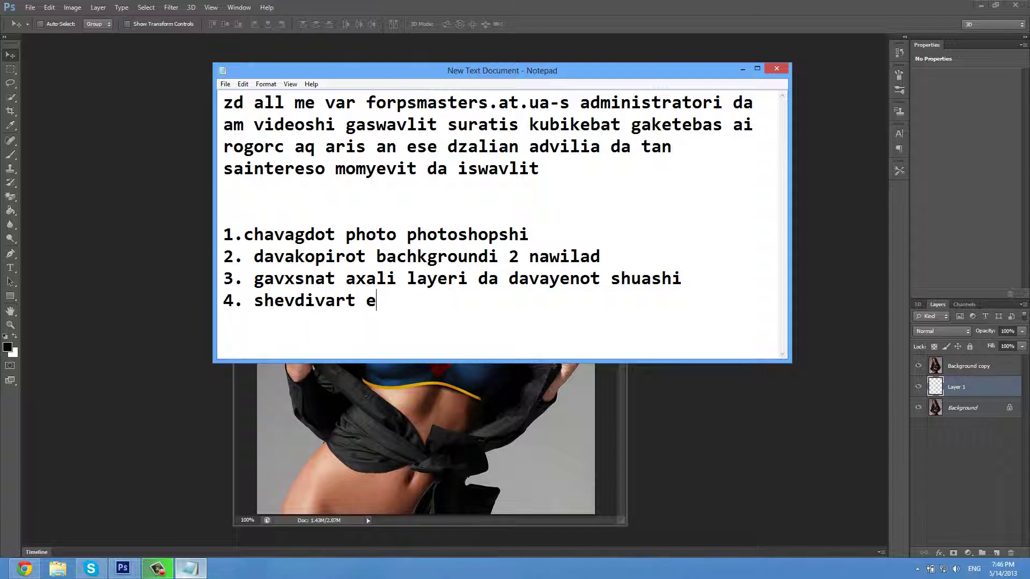
pyautogui.write('dit da shemdeg fill')
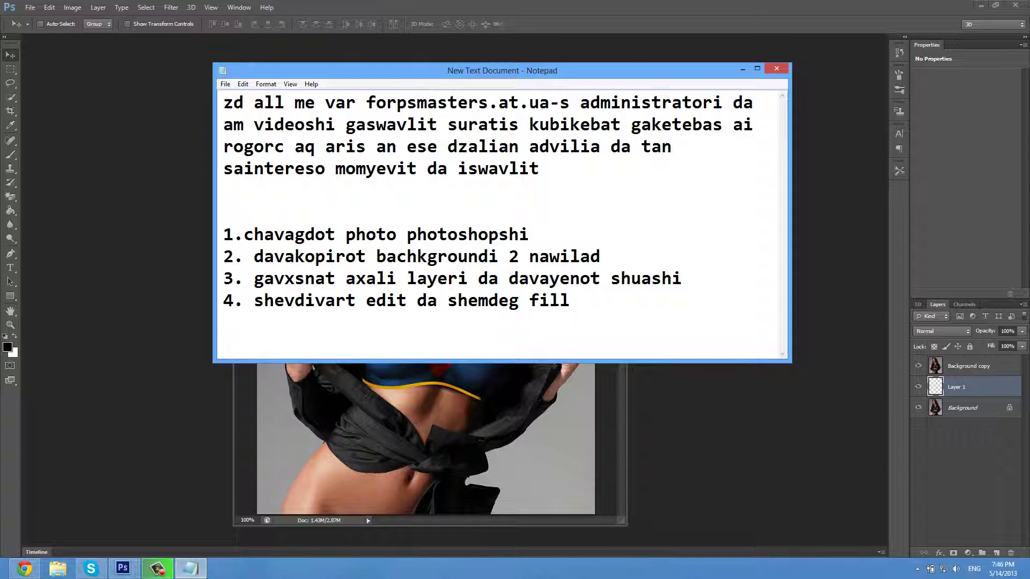
# Step: Switch to Photoshop and open the Fill settings for Layer 1
pyautogui.click(191, 570)
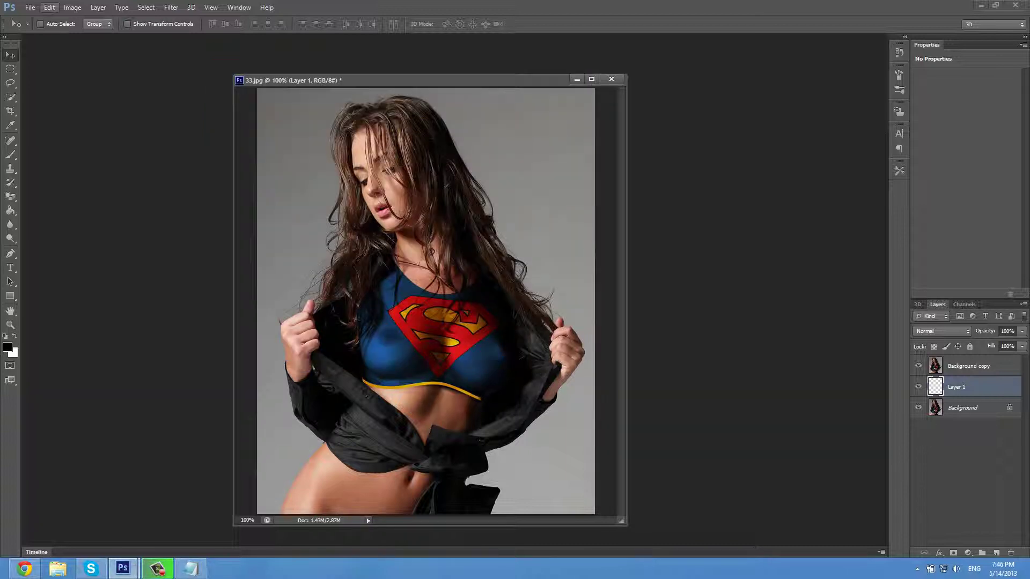
pyautogui.click(49, 7)
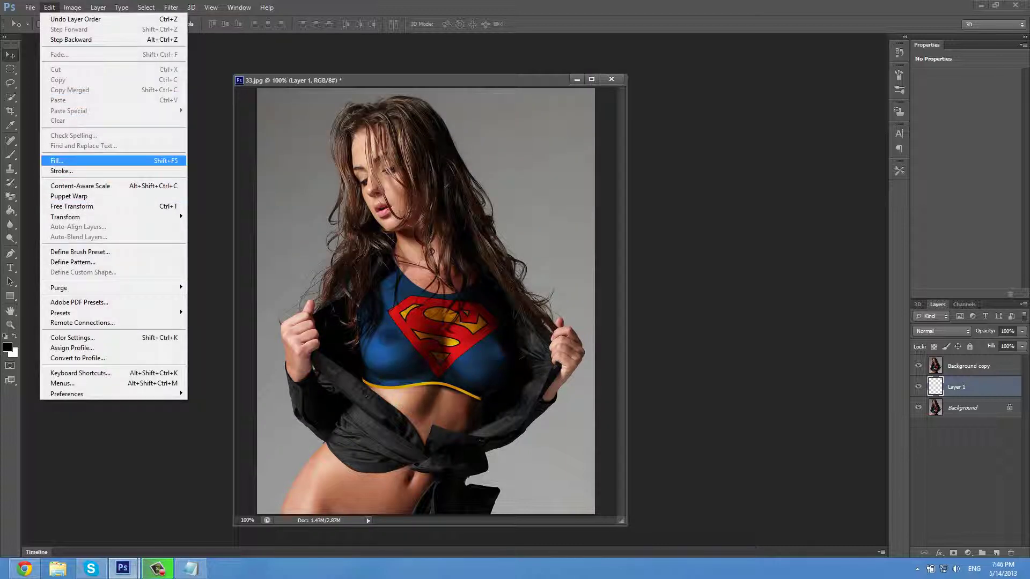
pyautogui.press('Return')
# Step: Append "da virchevt white" to the fourth instruction in Notepad
pyautogui.hotkey('alt', 'Tab')
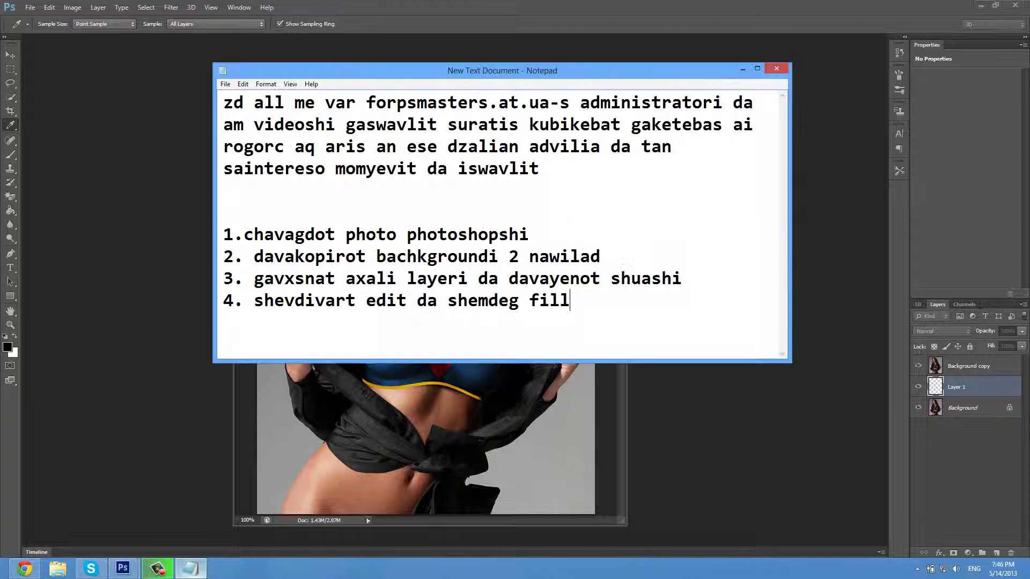
pyautogui.write('deg fill da virchevt w')
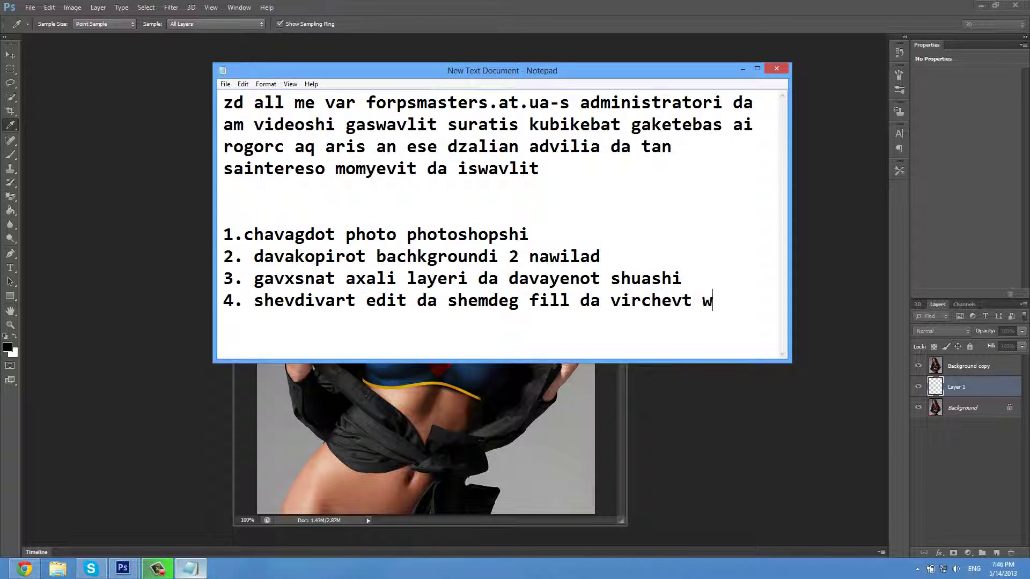
pyautogui.write('hite')
# Step: Return to Photoshop and fill Layer 1 with White
pyautogui.hotkey('alt', 'Tab')
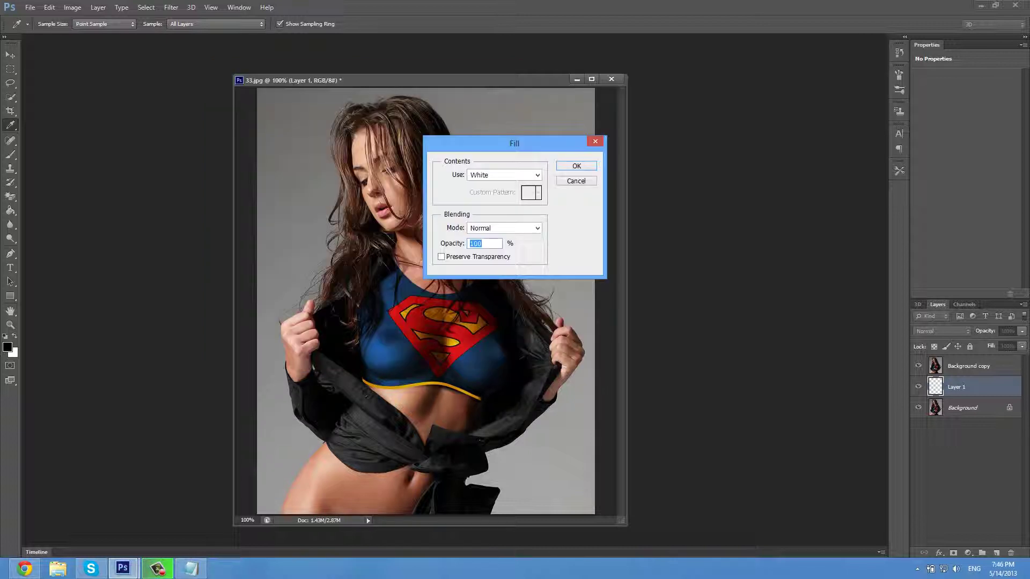
pyautogui.click(505, 176)
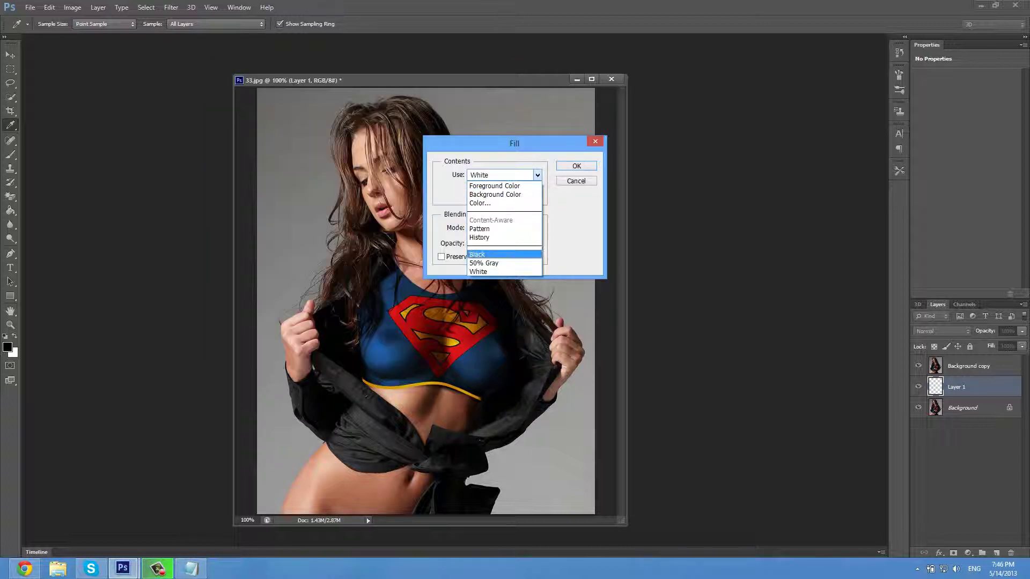
pyautogui.press('Down')
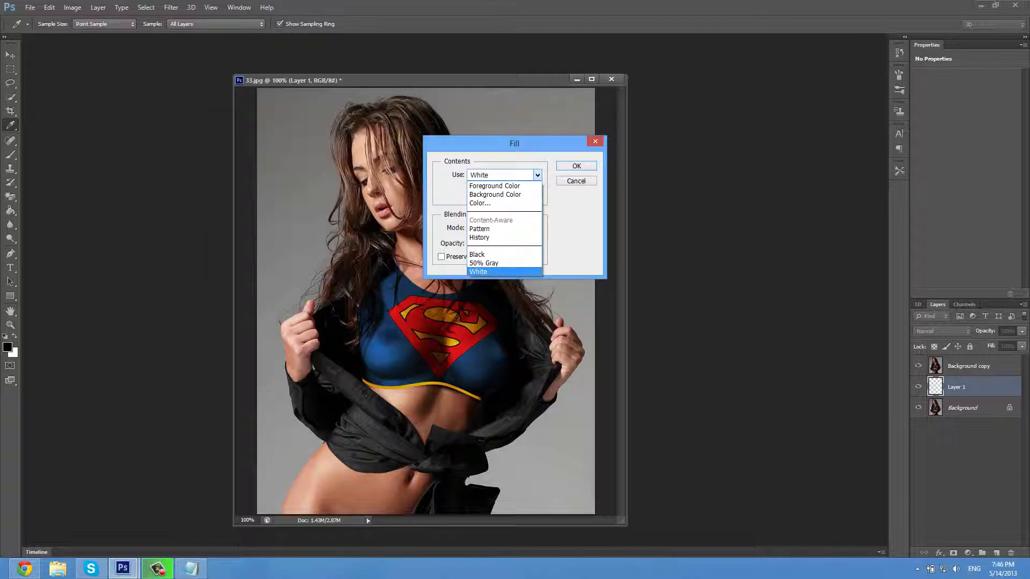
pyautogui.press('Return')
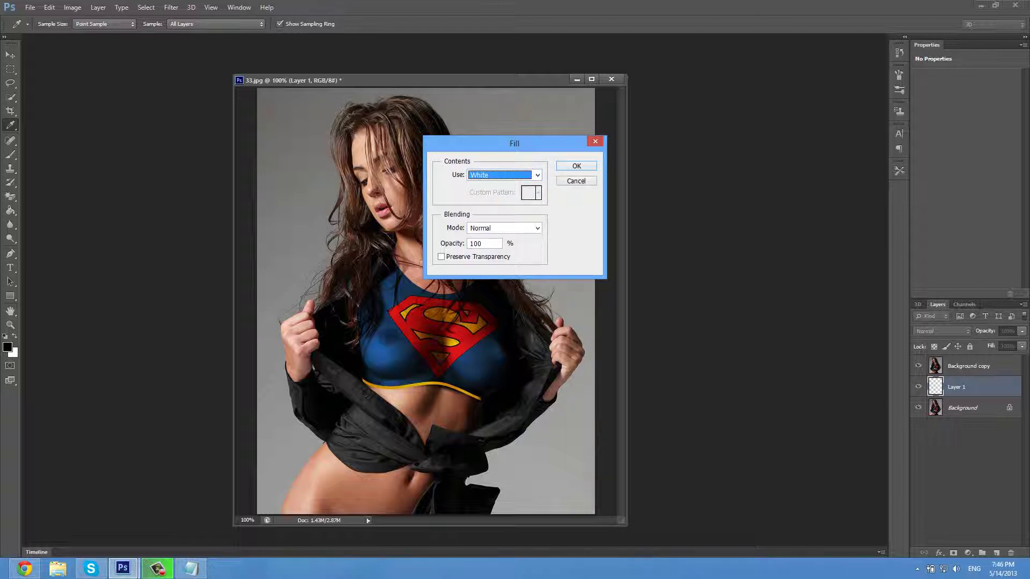
pyautogui.press('Return')
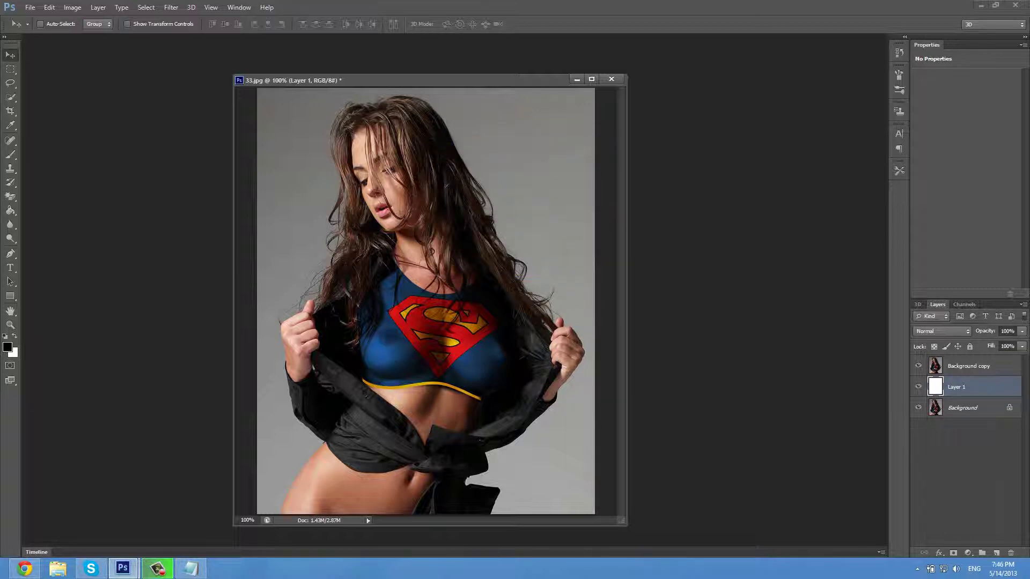
# Step: Add the fifth instruction "5. exla gadavdivar dakopirebul backgroundze" to the Notepad document
pyautogui.click(191, 569)
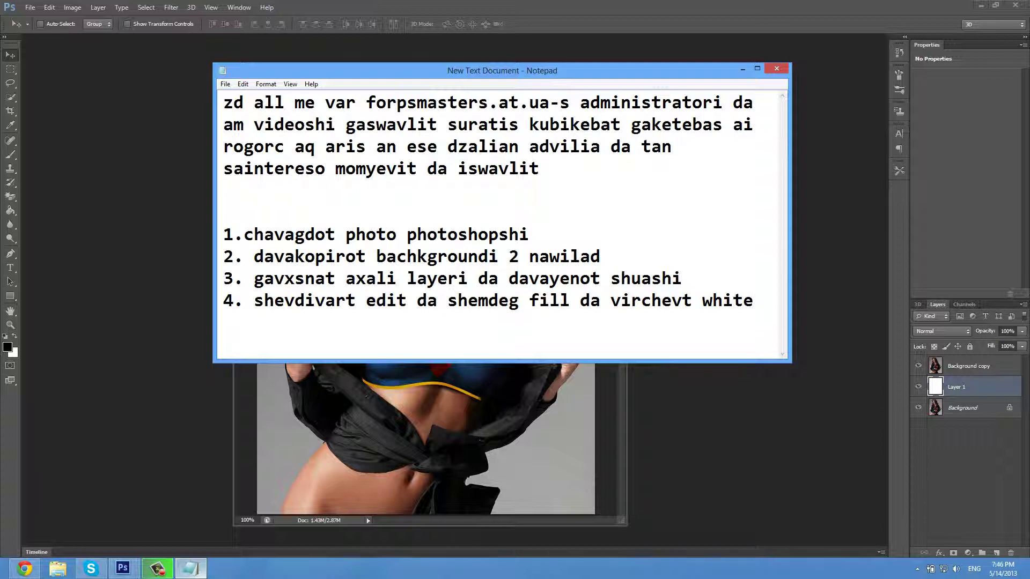
pyautogui.write('exla gadavdivar ')
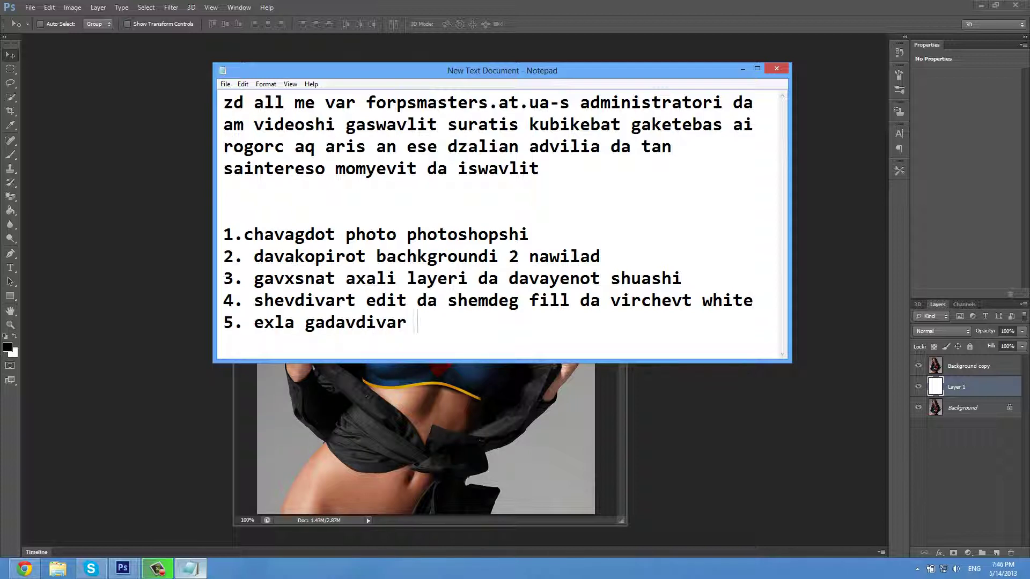
pyautogui.write('dakopirebul ')
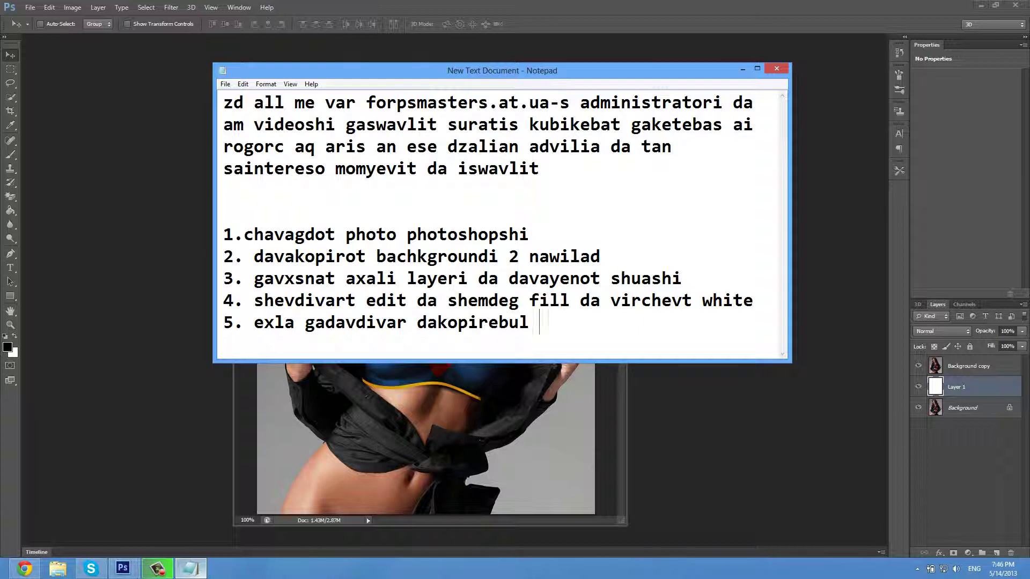
pyautogui.write('backgroundze')
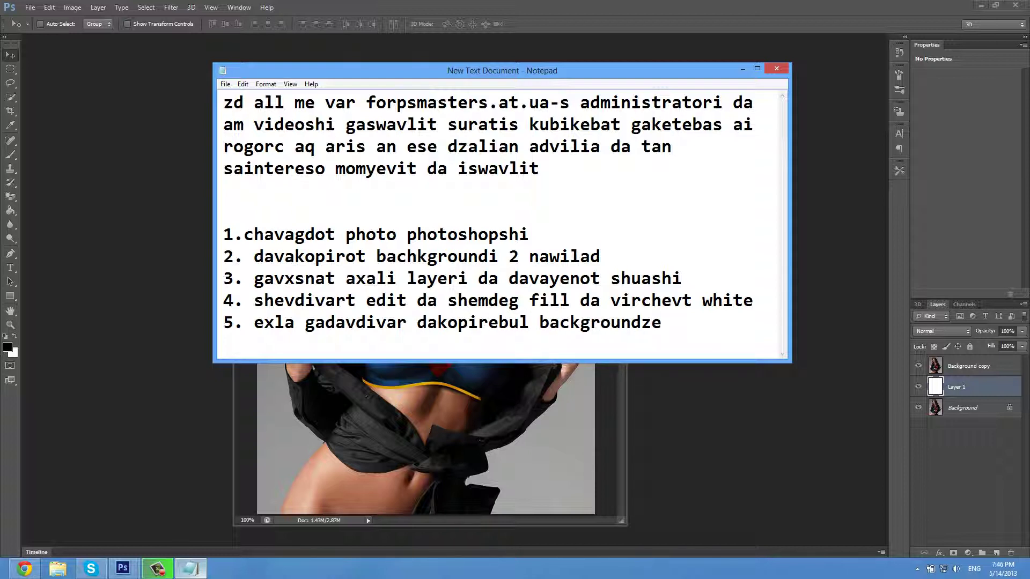
# Step: Select the Background copy layer in Photoshop, and append "da virchevt" to the fifth instruction in Notepad
pyautogui.hotkey('alt', 'Tab')
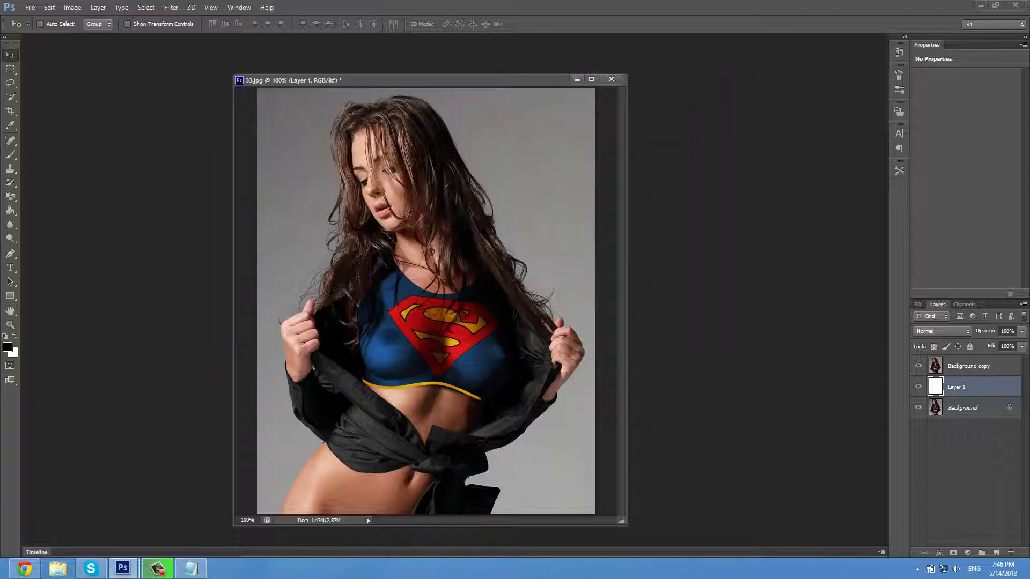
pyautogui.click(969, 367)
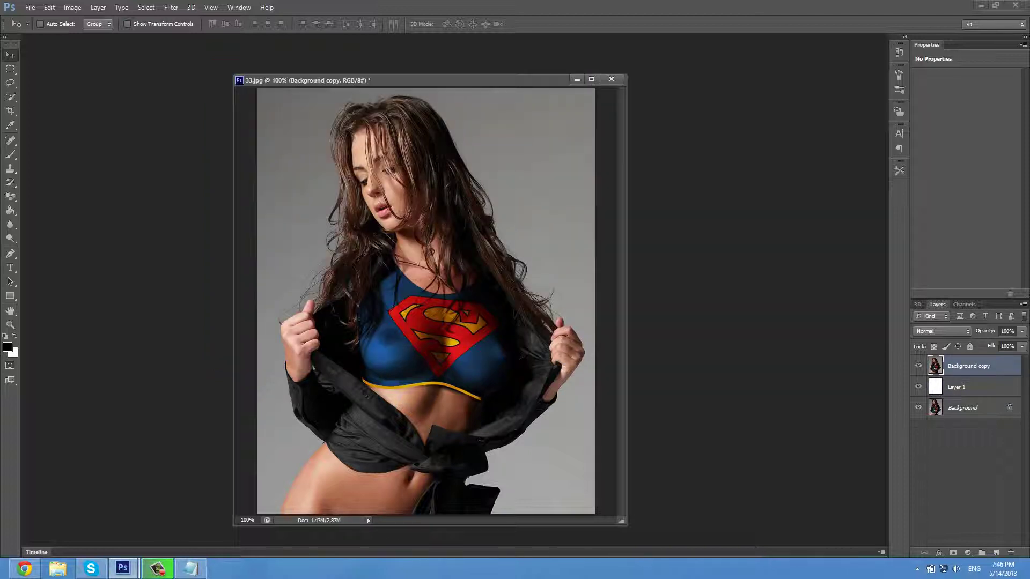
pyautogui.click(191, 568)
pyautogui.write('da virchevt')
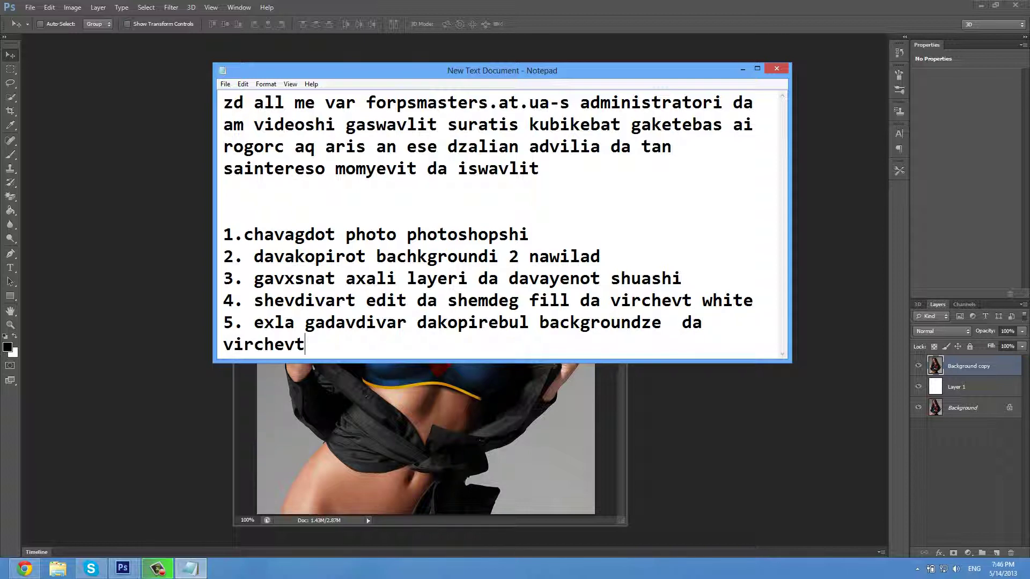
# Step: Switch to Photoshop and activate the Rectangular Marquee Tool
pyautogui.click(191, 568)
pyautogui.click(10, 69)
pyautogui.click(10, 68)
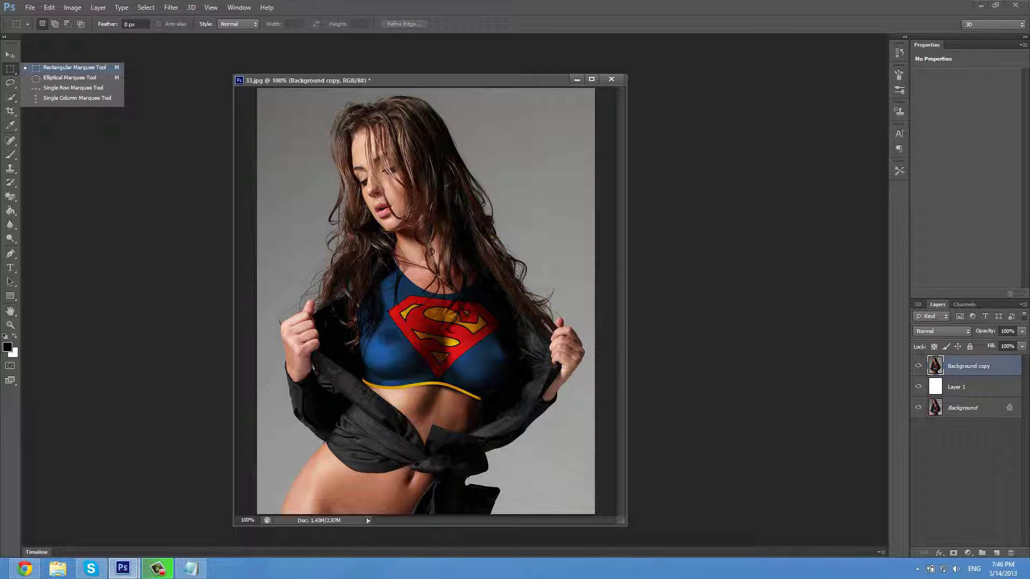
pyautogui.click(75, 68)
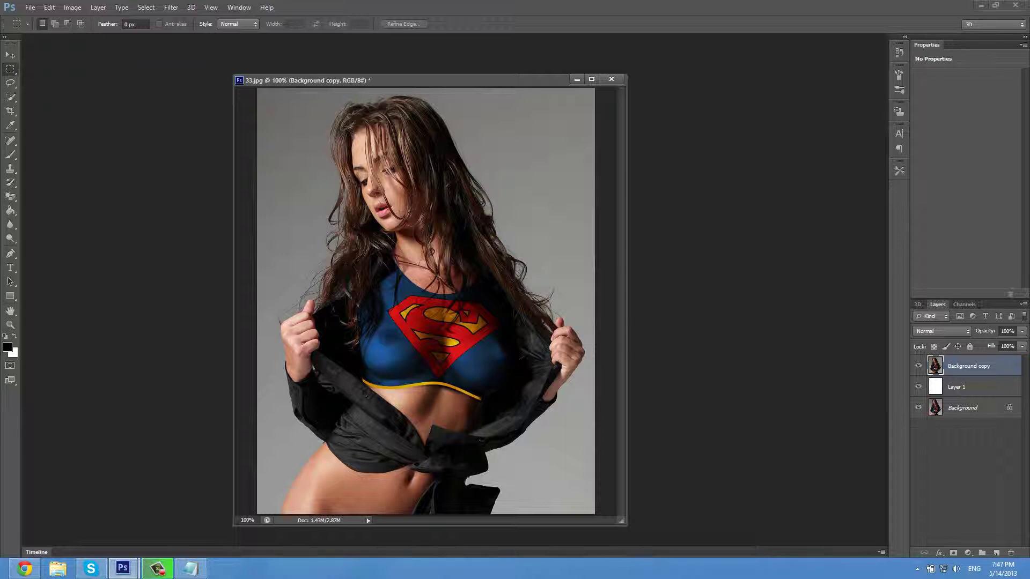
# Step: Continue the fifth instruction in Notepad with "rechagular marque tool da vgnishnavt kvadratulad"
pyautogui.click(190, 568)
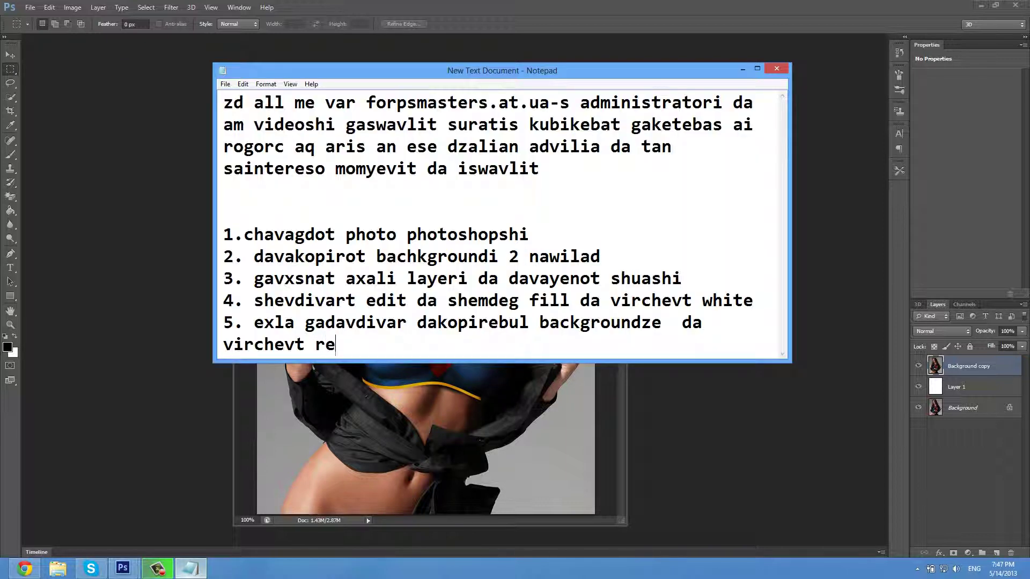
pyautogui.write('chagular ')
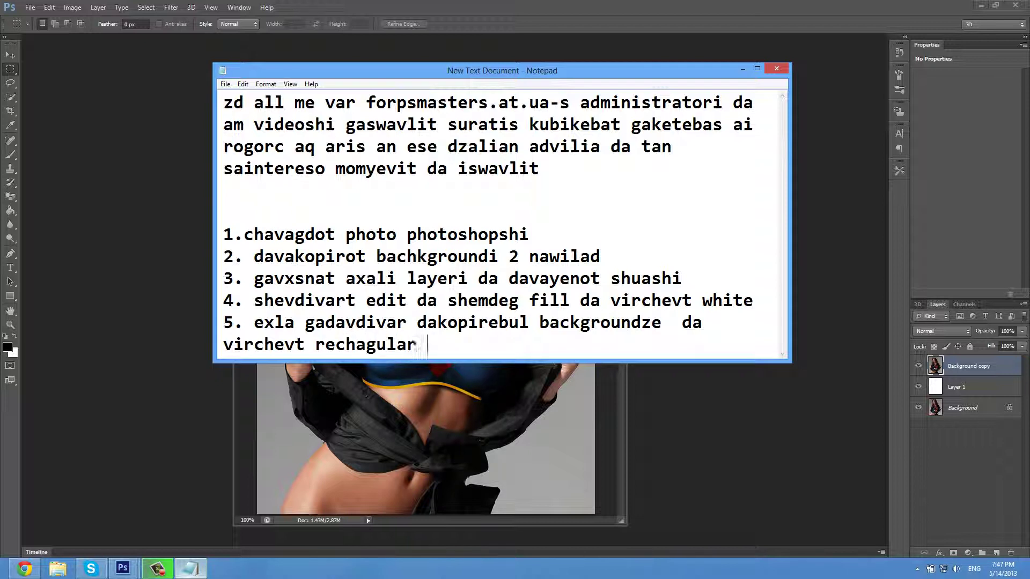
pyautogui.write('marque tool')
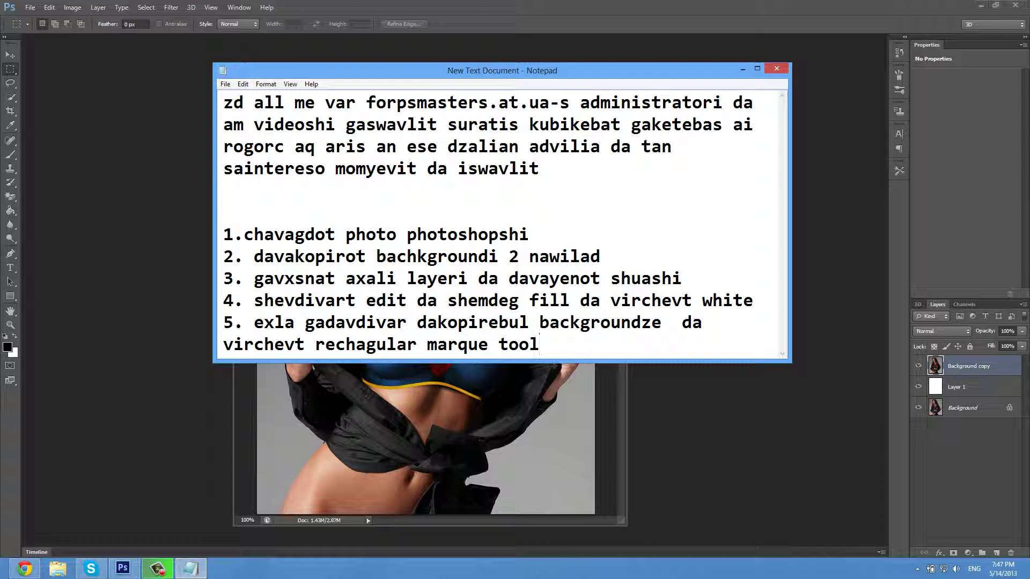
pyautogui.write(' da vgnish')
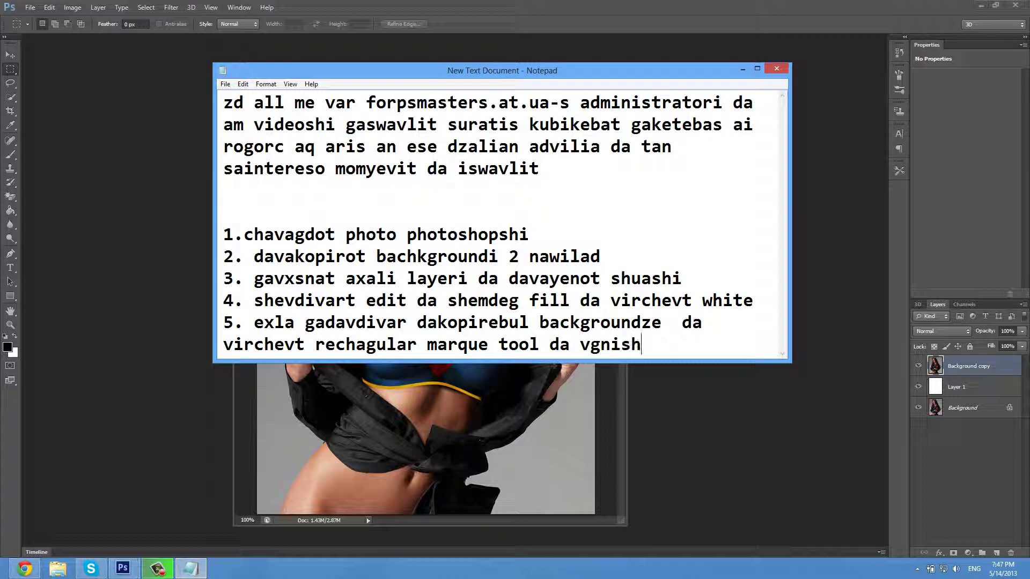
pyautogui.write('navt kvadratu')
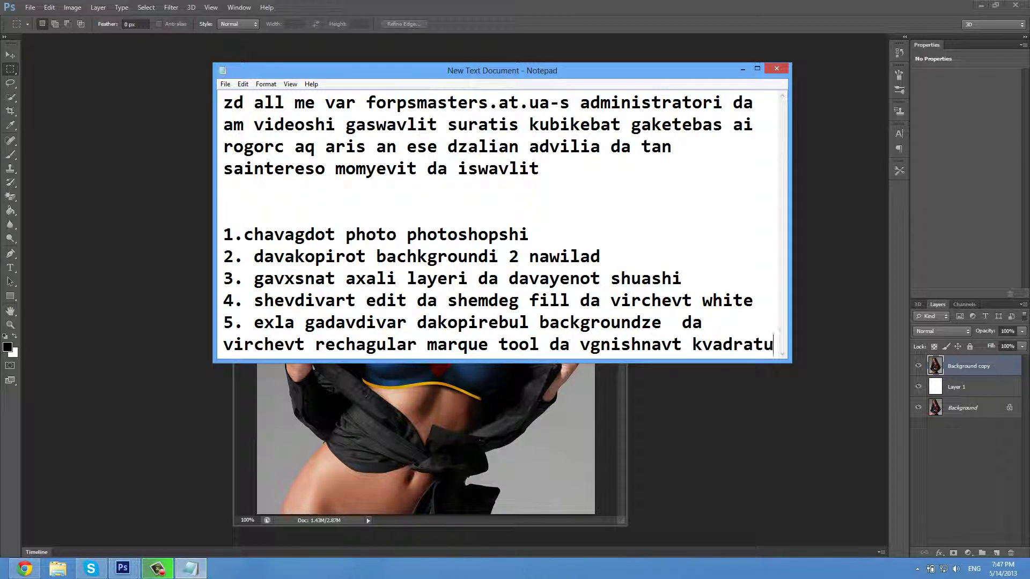
pyautogui.write('lad')
# Step: In Photoshop, make a small, nearly square marquee selection covering the left edge of the woman's hair and face
pyautogui.hotkey('alt', 'Tab')
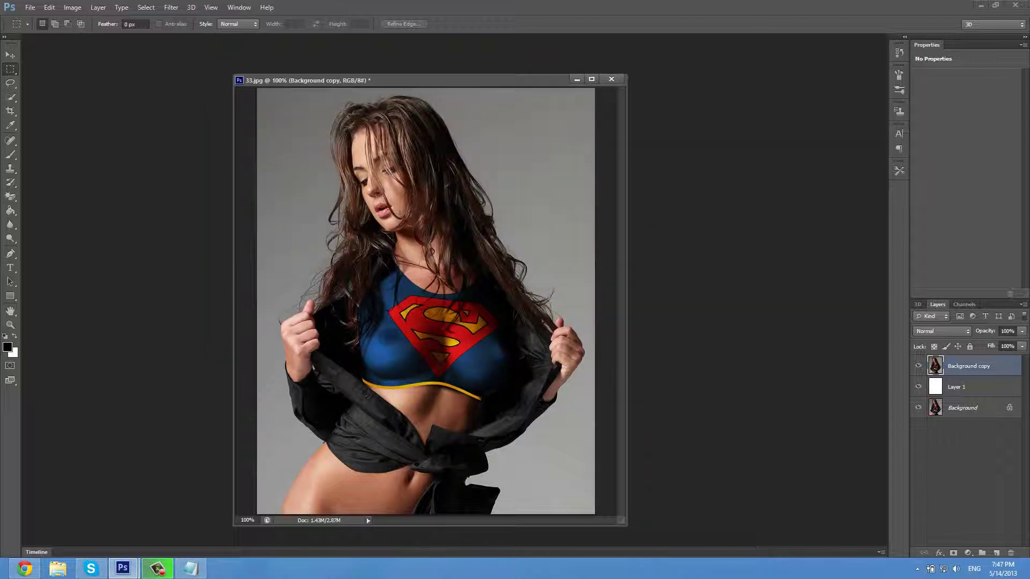
pyautogui.moveTo(302, 139); pyautogui.dragTo(369, 214)
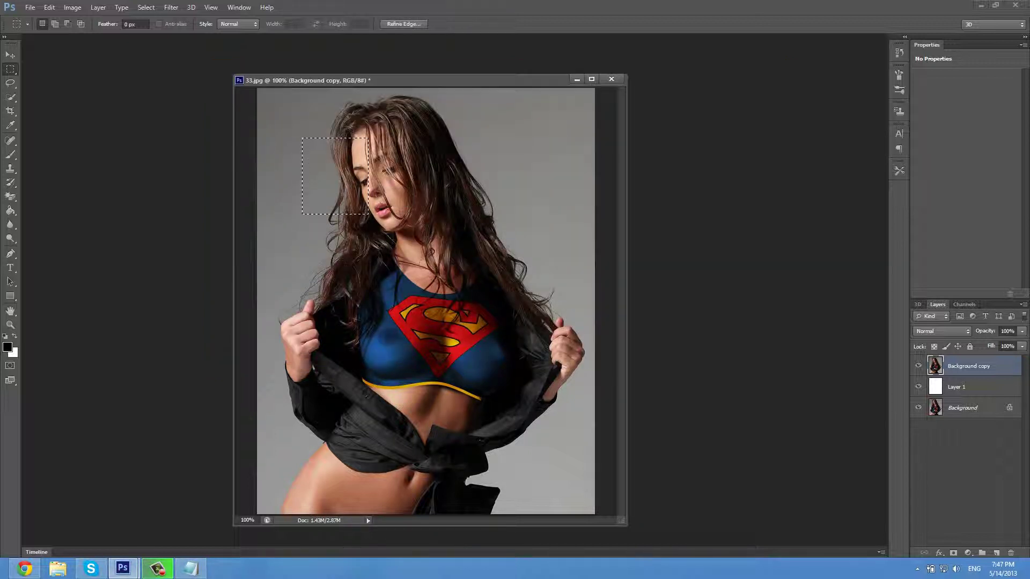
# Step: Append "ai magalitad ese" to the end of the fifth instruction in Notepad
pyautogui.hotkey('alt', 'Tab')
pyautogui.write('ai magal')
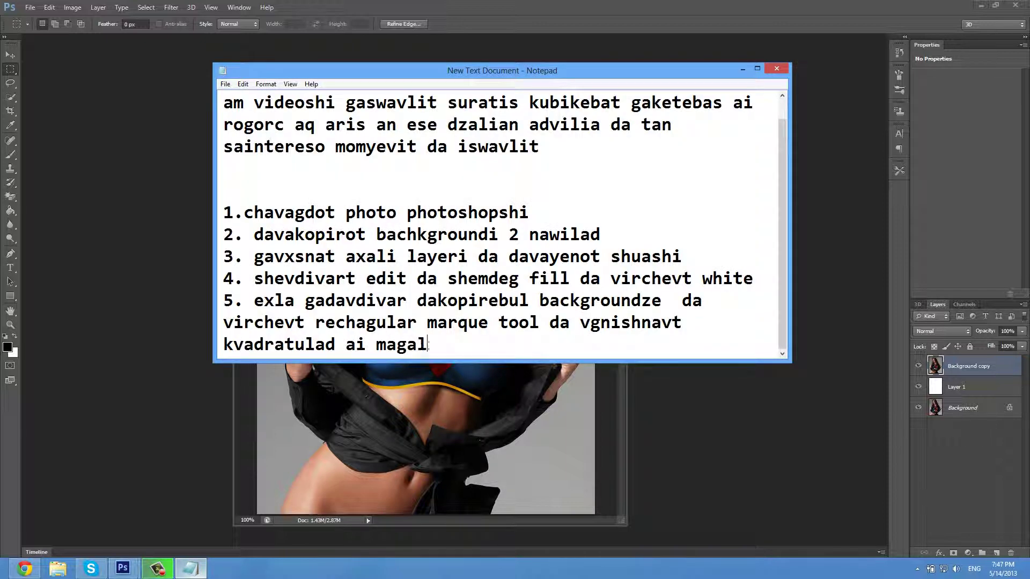
pyautogui.write('itad ese')
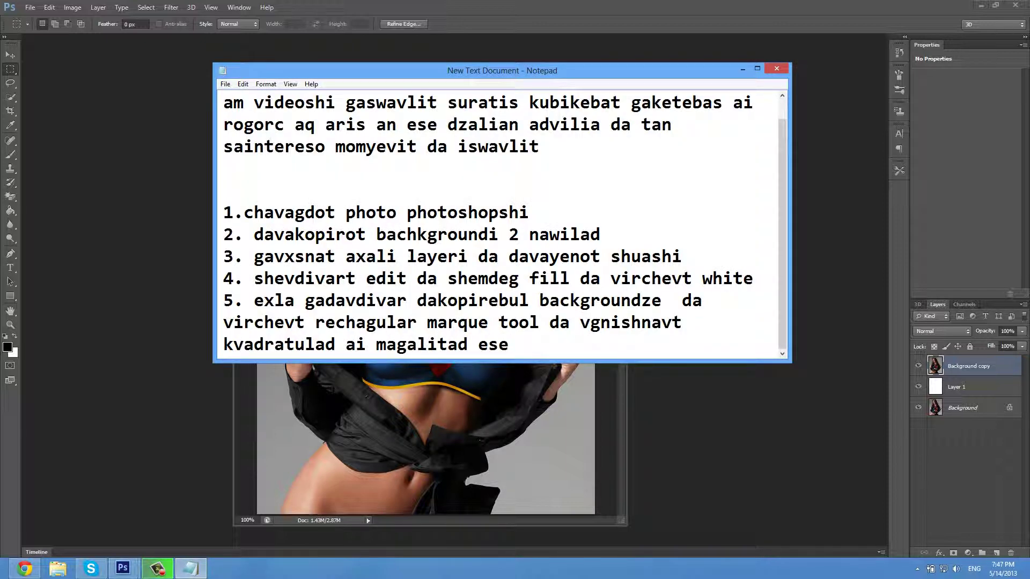
# Step: Add a new line reading "5. exla vawvebit layer masks" to the Notepad document
pyautogui.hotkey('alt', 'Tab')
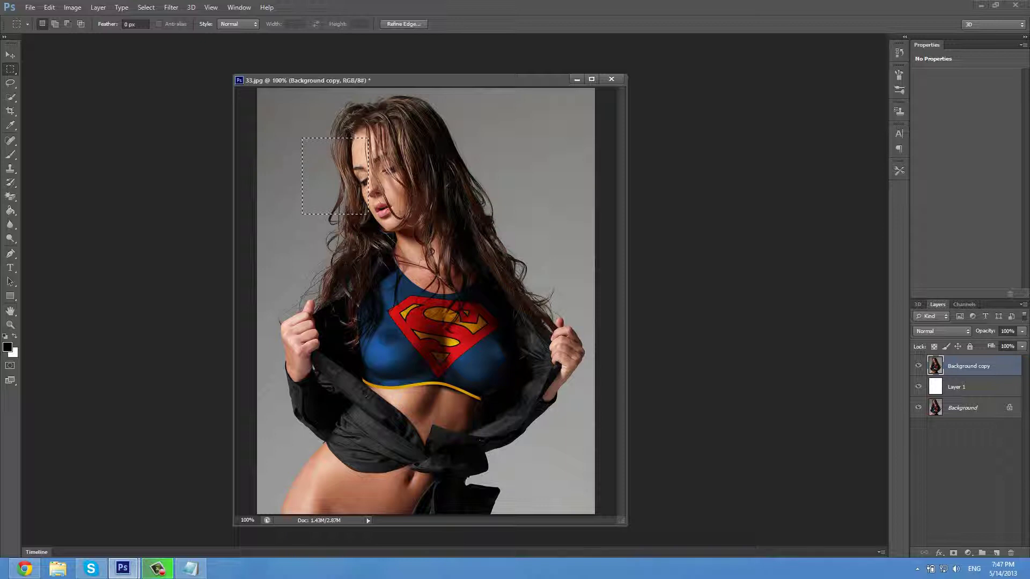
pyautogui.hotkey('alt', 'Tab')
pyautogui.press('Return')
pyautogui.write('5')
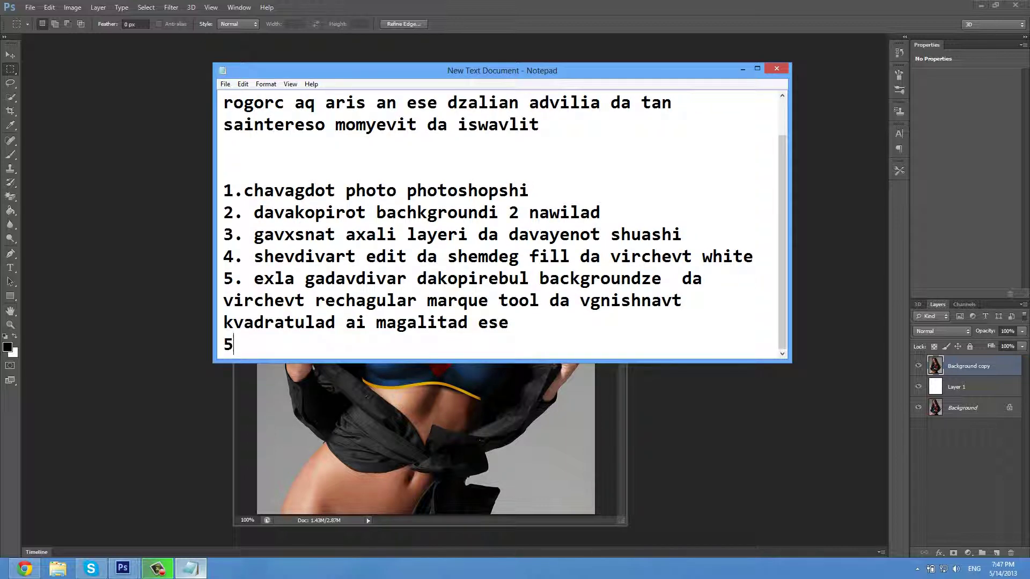
pyautogui.write('. exla vawveb')
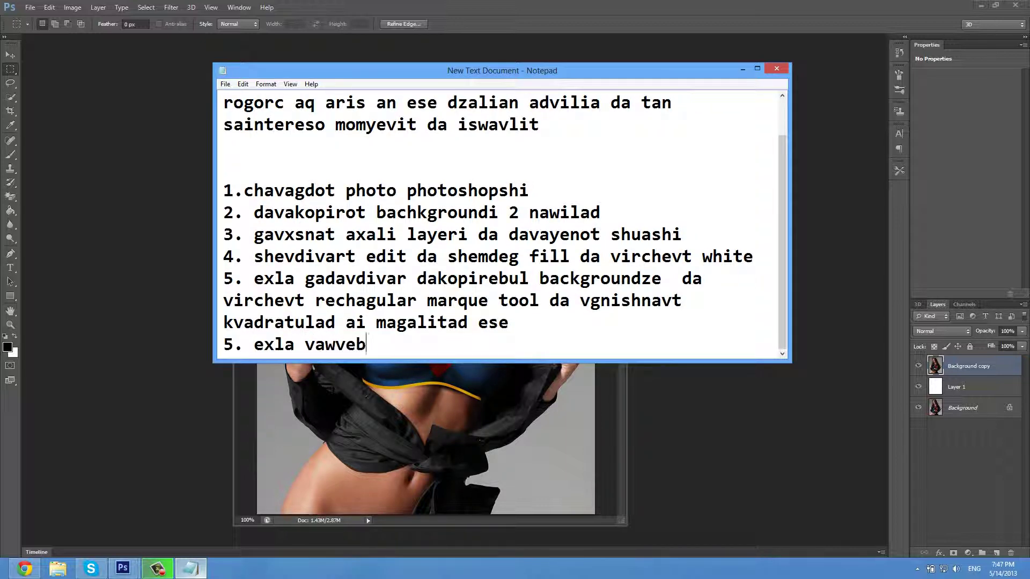
pyautogui.write('it layer masks')
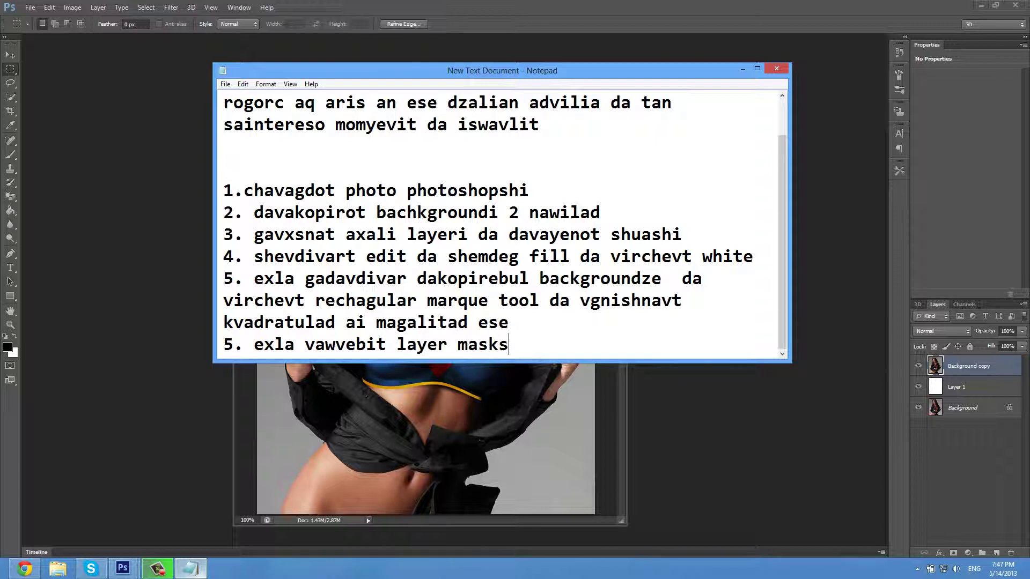
# Step: Return to Photoshop and add a layer mask to Background copy from the square selection
pyautogui.hotkey('alt', 'Tab')
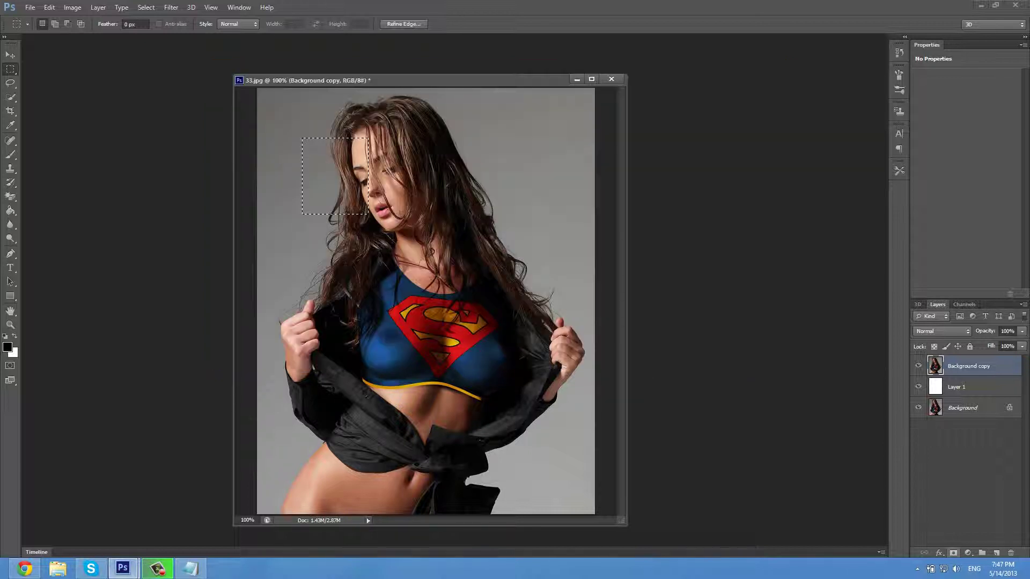
pyautogui.click(954, 553)
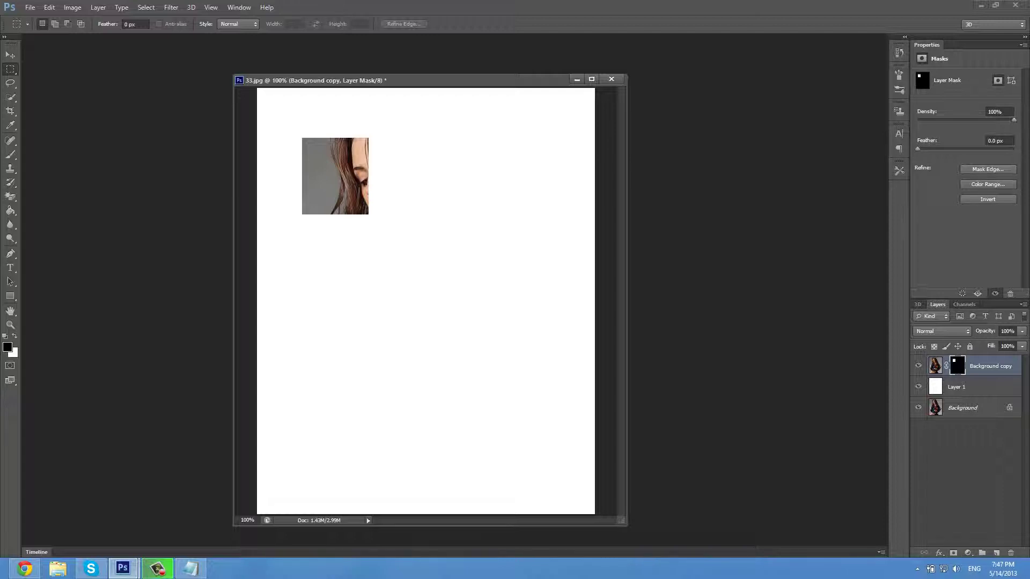
# Step: Switch to Notepad and append "xo backgroundis peri shegidzliat shecvalot magalitad aq tetri aris exla da me" to the layer masks instruction
pyautogui.click(190, 569)
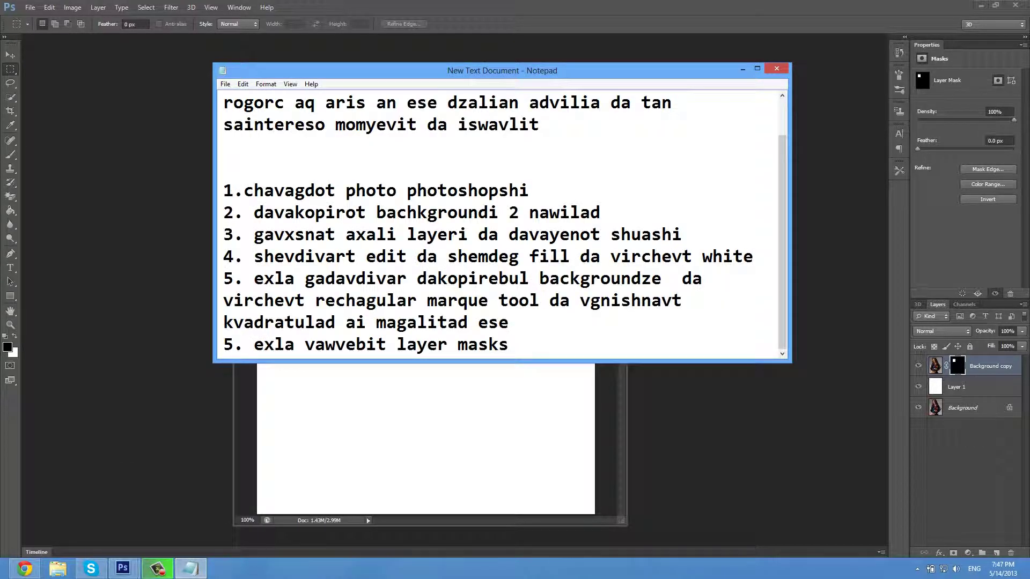
pyautogui.write('xo background')
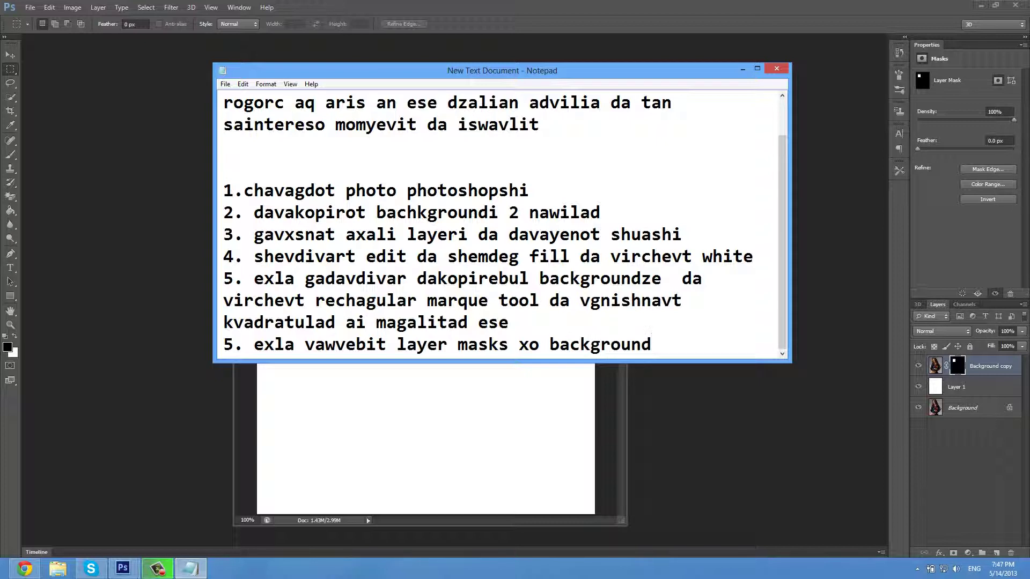
pyautogui.write('is peri she')
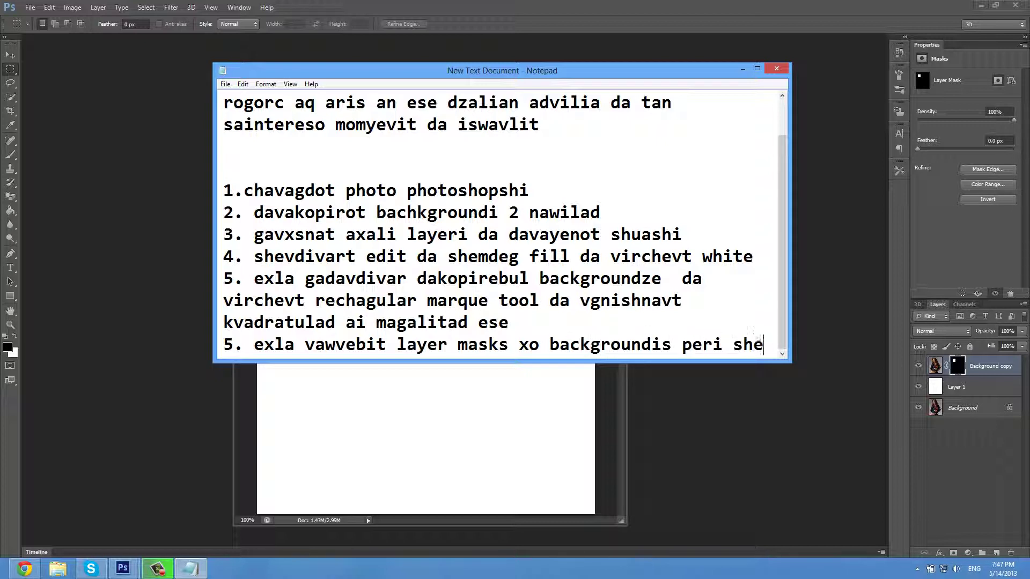
pyautogui.write('gidzliat shecval')
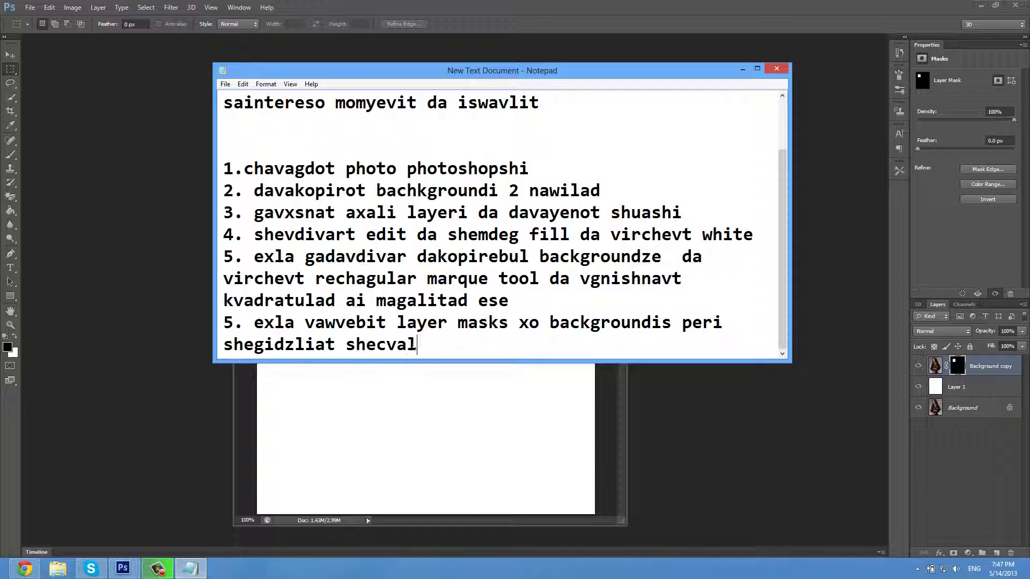
pyautogui.write('ot magal')
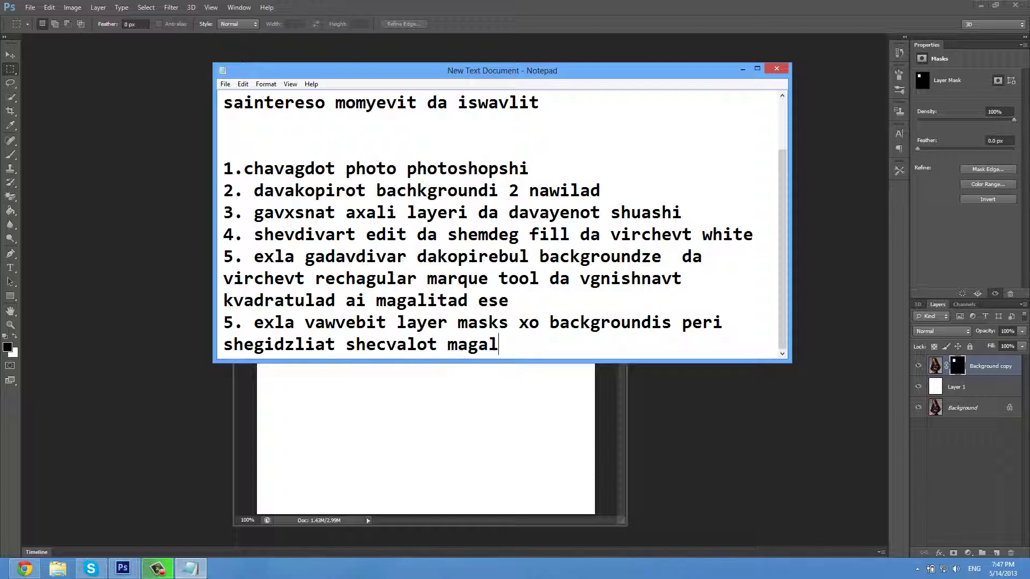
pyautogui.write('itad aq tet')
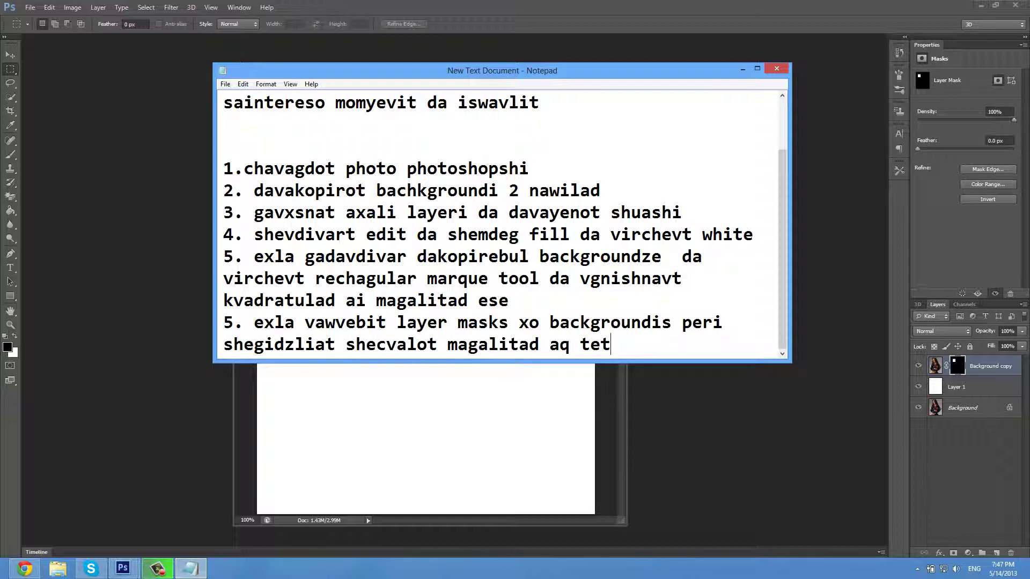
pyautogui.write('ri aris exla da me ')
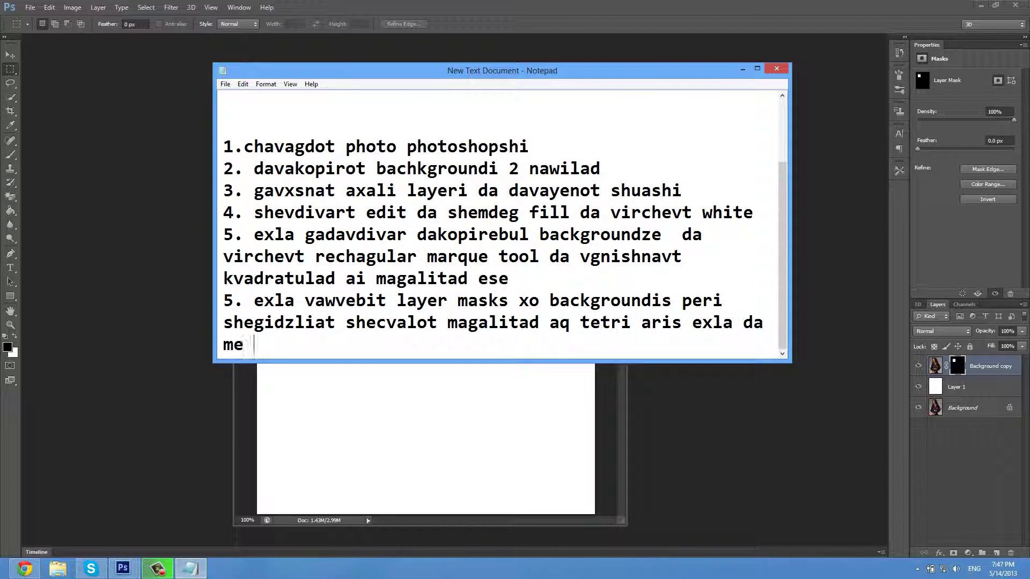
# Step: Continue the layer masks instruction with "shavs davayeneb gadavdivart axal layerze"
pyautogui.write('shavs davayeneb')
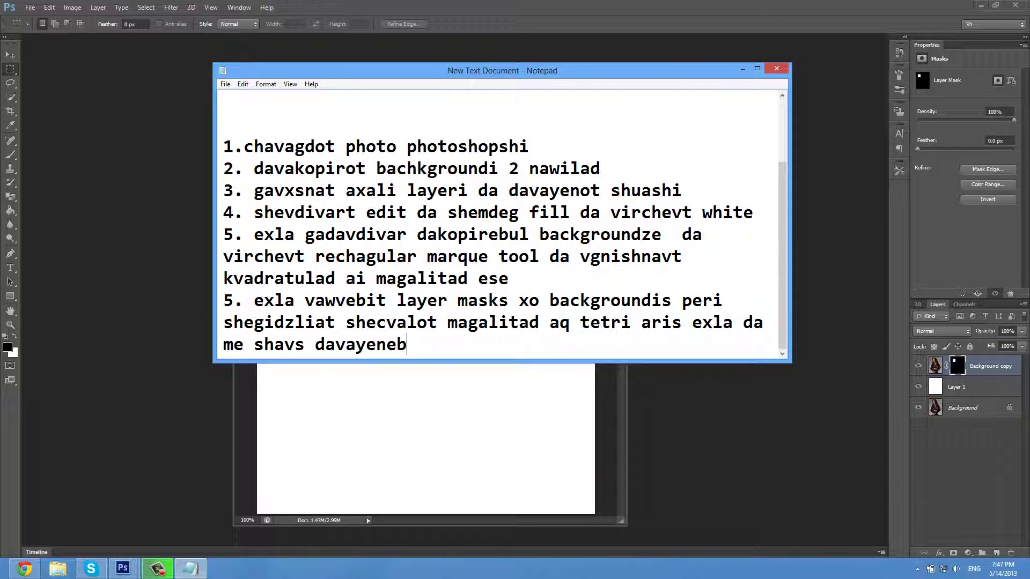
pyautogui.press('BackSpace')
pyautogui.press('BackSpace')
pyautogui.write('gadavdivart')
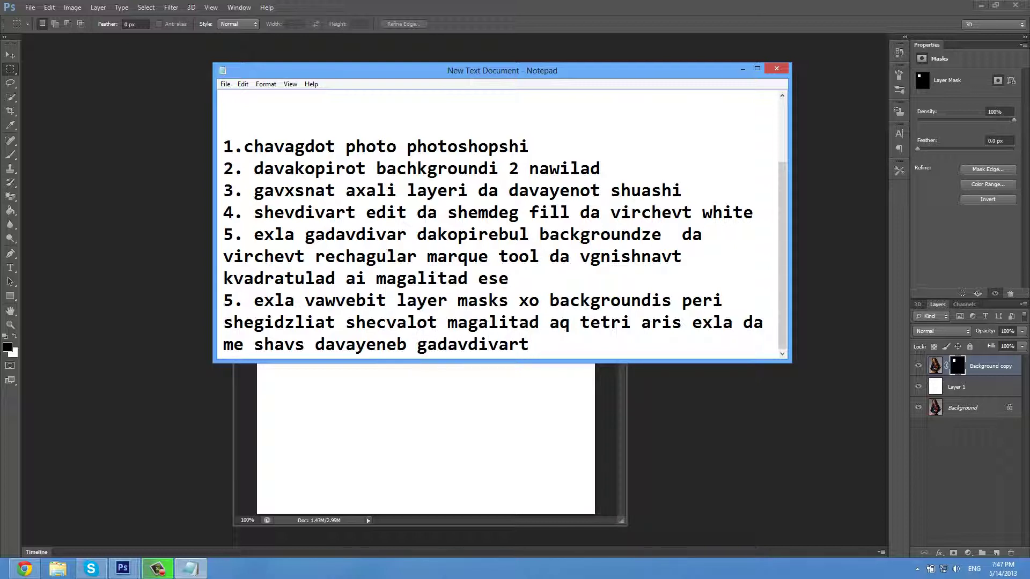
pyautogui.write(' axal layerze')
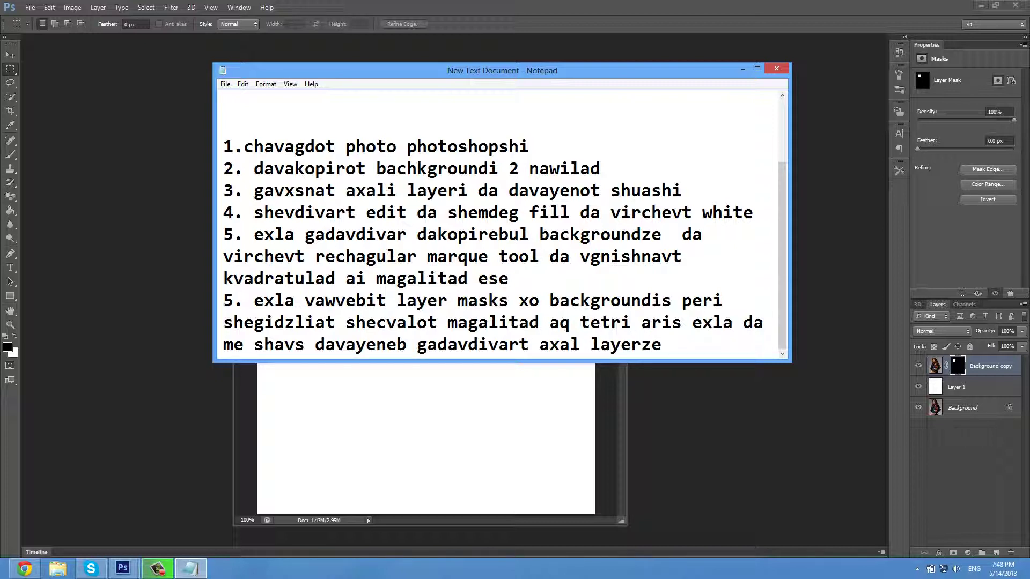
# Step: Return to Photoshop, make Layer 1 the active layer and choose the Paint Bucket Tool
pyautogui.hotkey('alt', 'Tab')
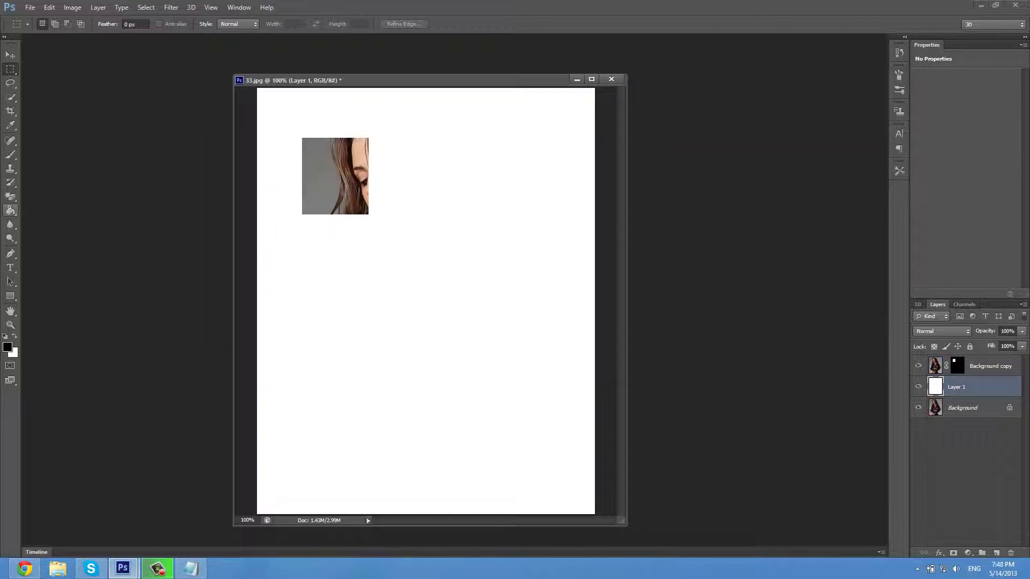
pyautogui.click(11, 210)
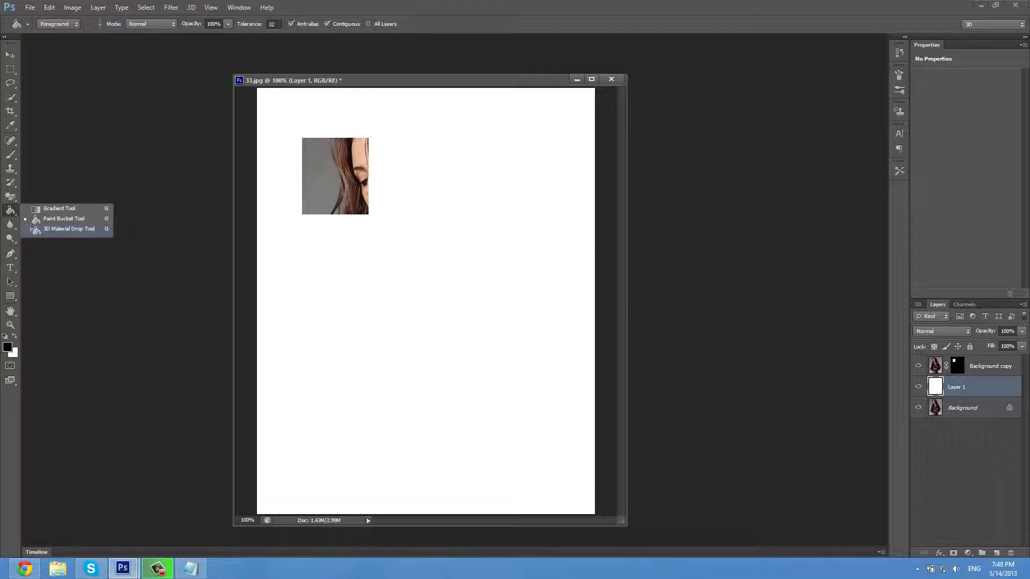
pyautogui.click(64, 218)
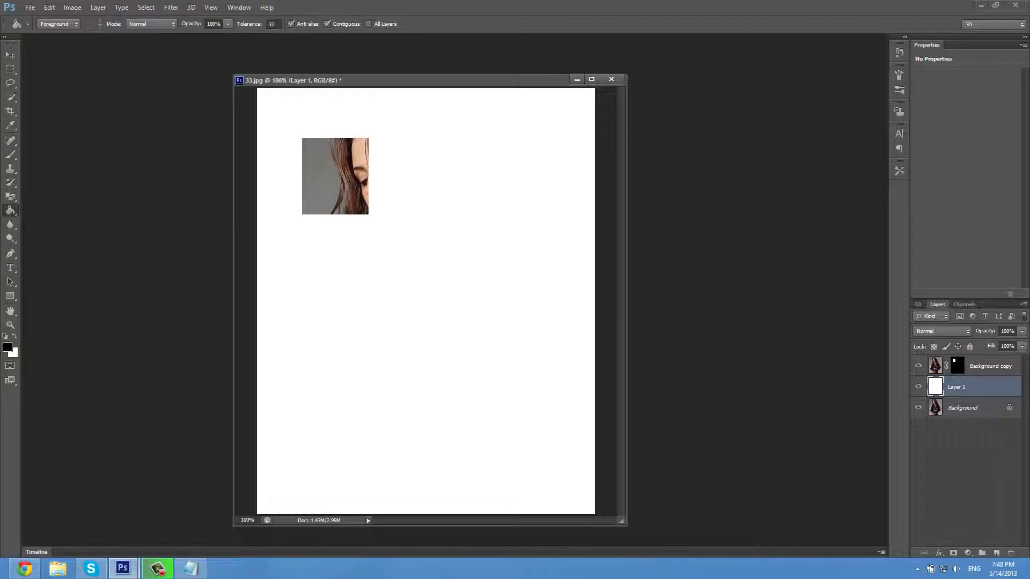
# Step: In Notepad, append "virchevt paint bucket tool da shemdeg ra peric gvinda rom iyos magalitad shavi" to the last instruction
pyautogui.hotkey('alt', 'Tab')
pyautogui.write('vir')
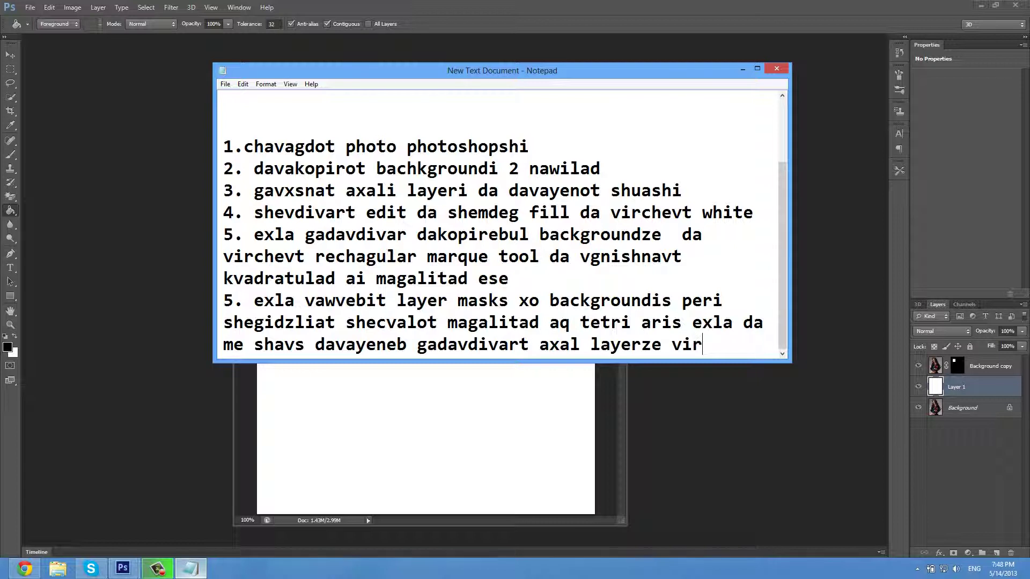
pyautogui.write('chevt paint ')
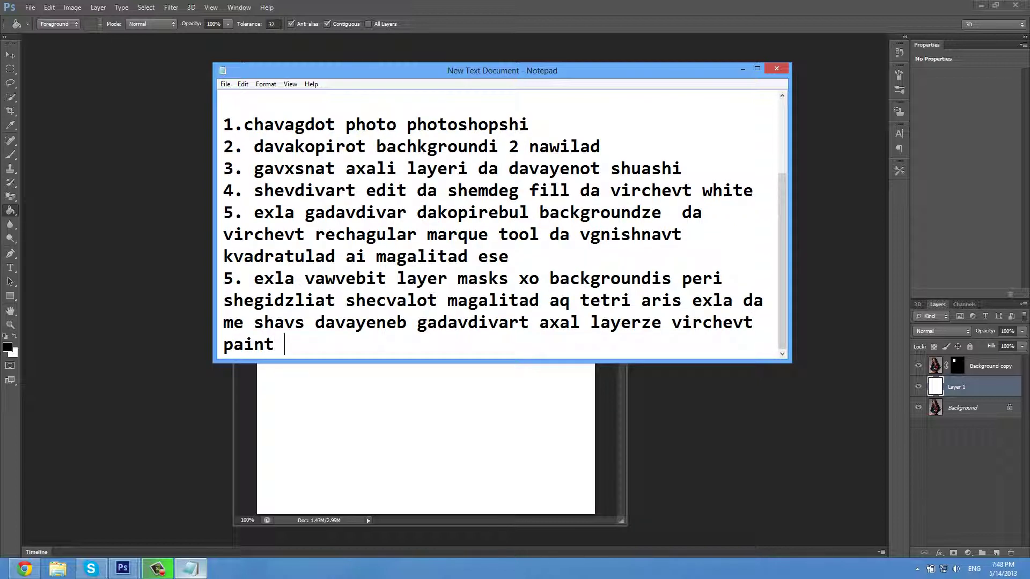
pyautogui.write('bi')
pyautogui.press('BackSpace')
pyautogui.write('ucket tool da ')
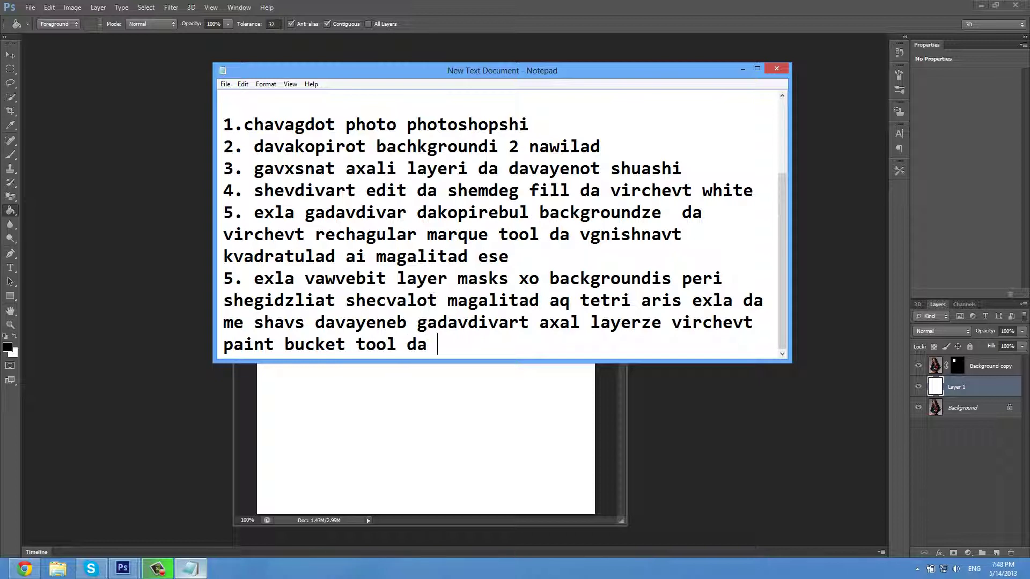
pyautogui.write('shemdeg ra')
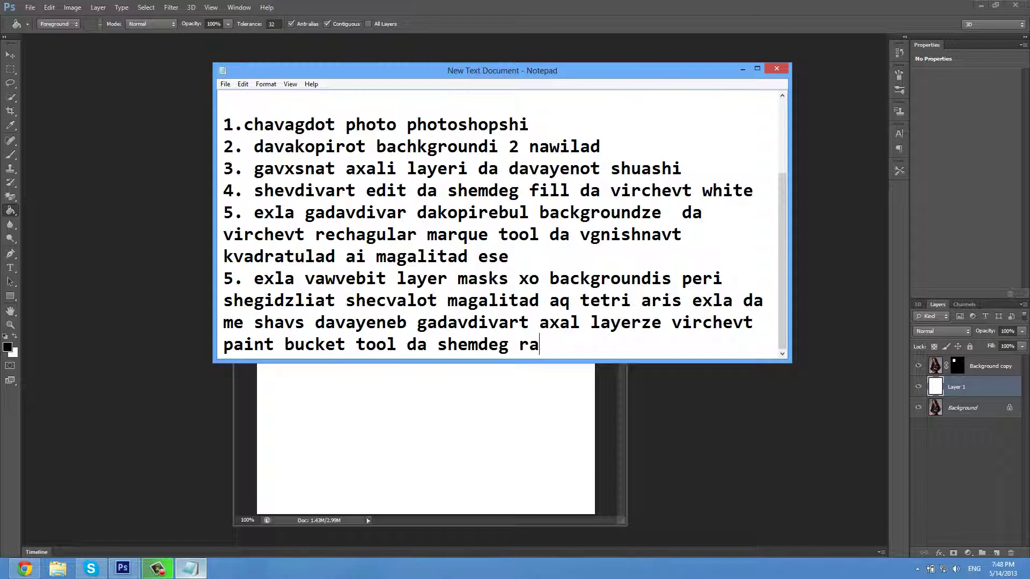
pyautogui.write(' peric gvind')
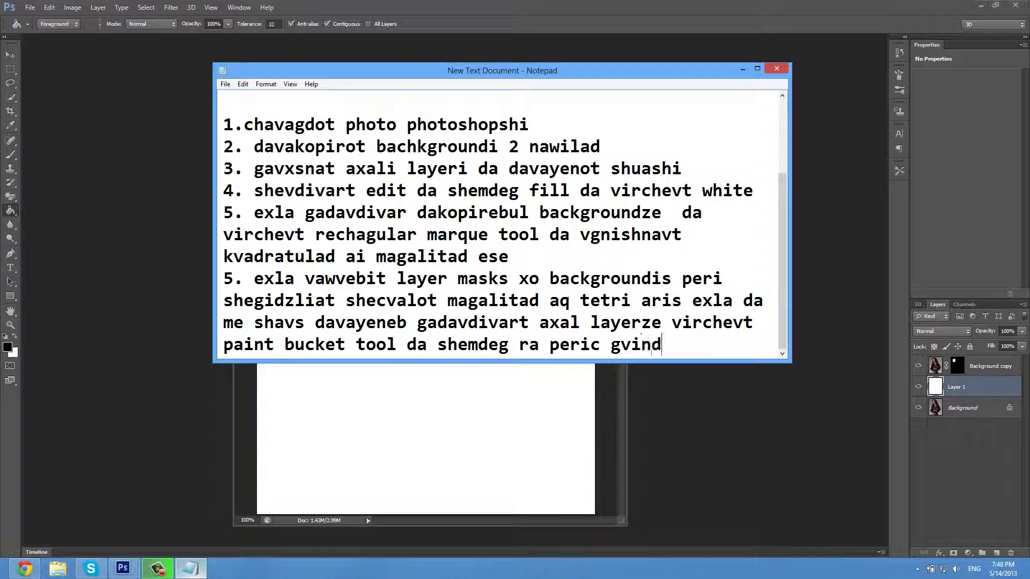
pyautogui.write('a rom iyos')
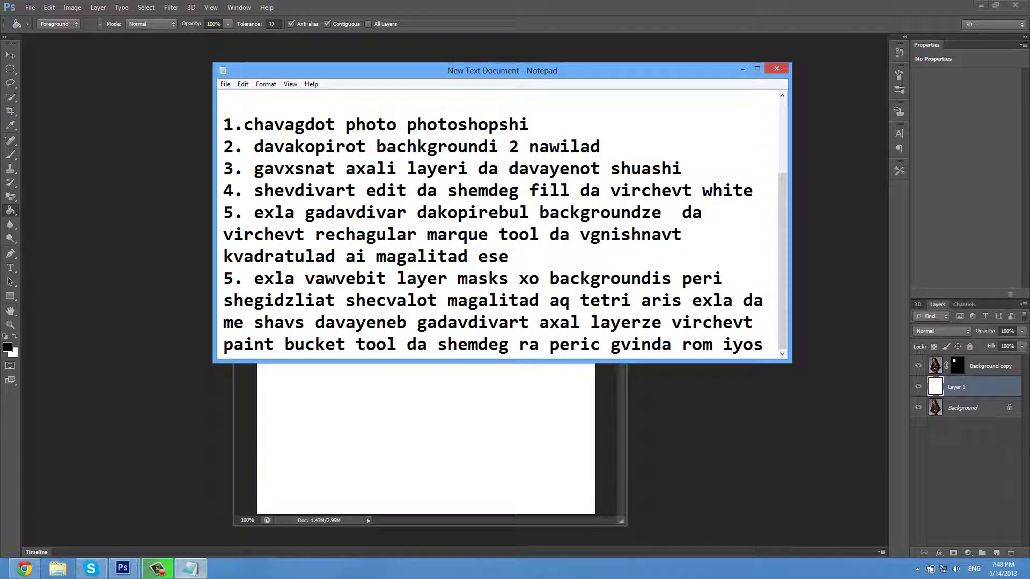
pyautogui.write(' magalita')
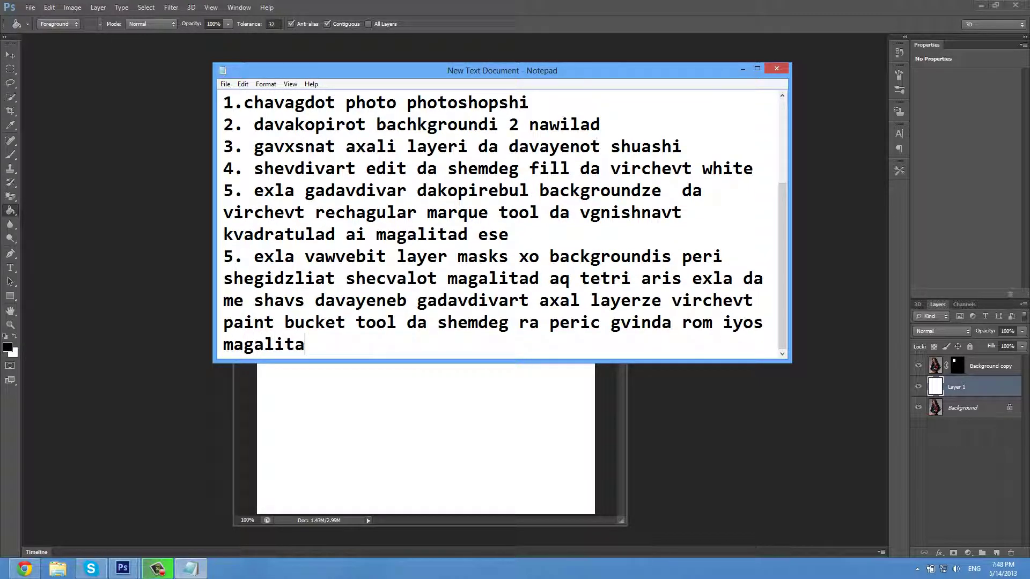
pyautogui.write('d shavi')
# Step: Return to Photoshop and fill Layer 1 with the black foreground colour
pyautogui.hotkey('alt', 'Tab')
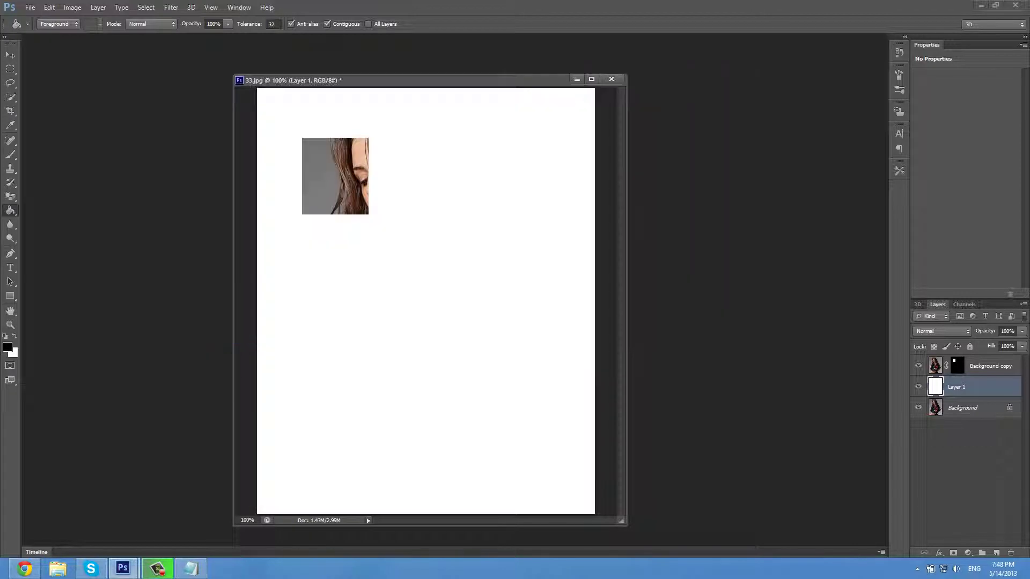
pyautogui.click(426, 301)
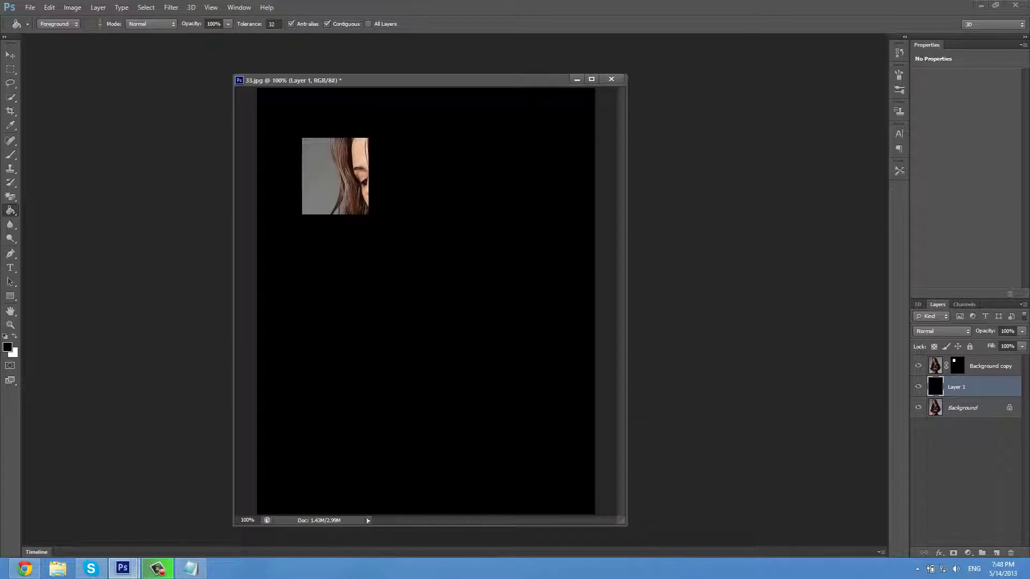
# Step: Switch to Notepad and append "ai ese exla isev gadavdivart dakopirebul backgroundze" to the last instruction
pyautogui.hotkey('alt', 'Tab')
pyautogui.write('ai')
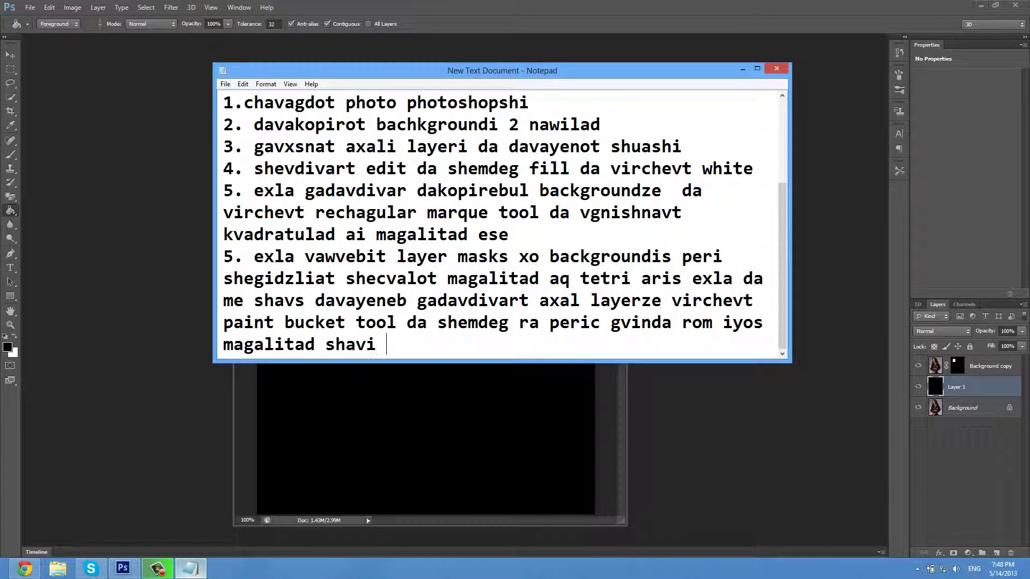
pyautogui.write(' ese exla is')
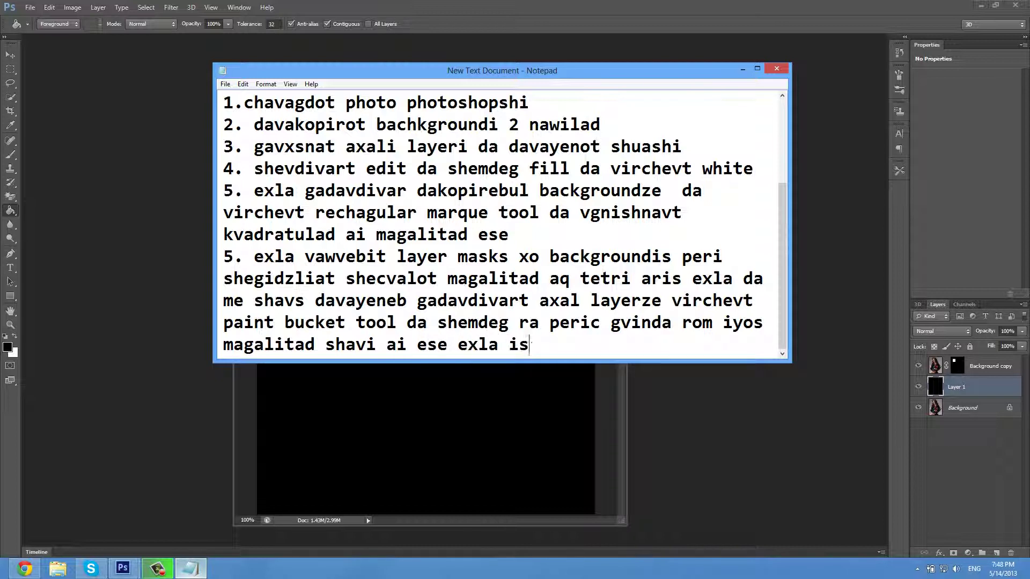
pyautogui.write('ev gadavdivart ')
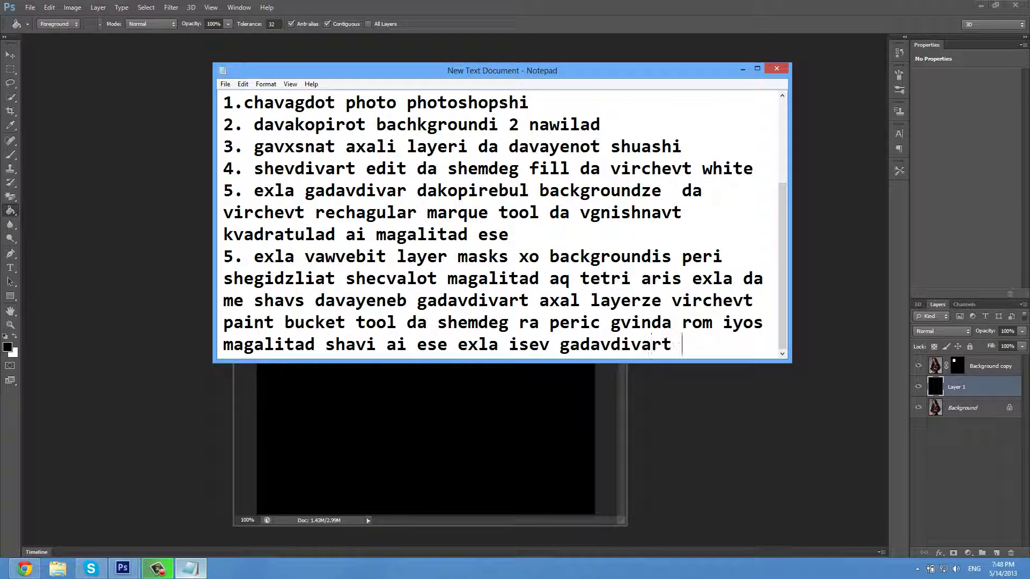
pyautogui.write('dakopirebul')
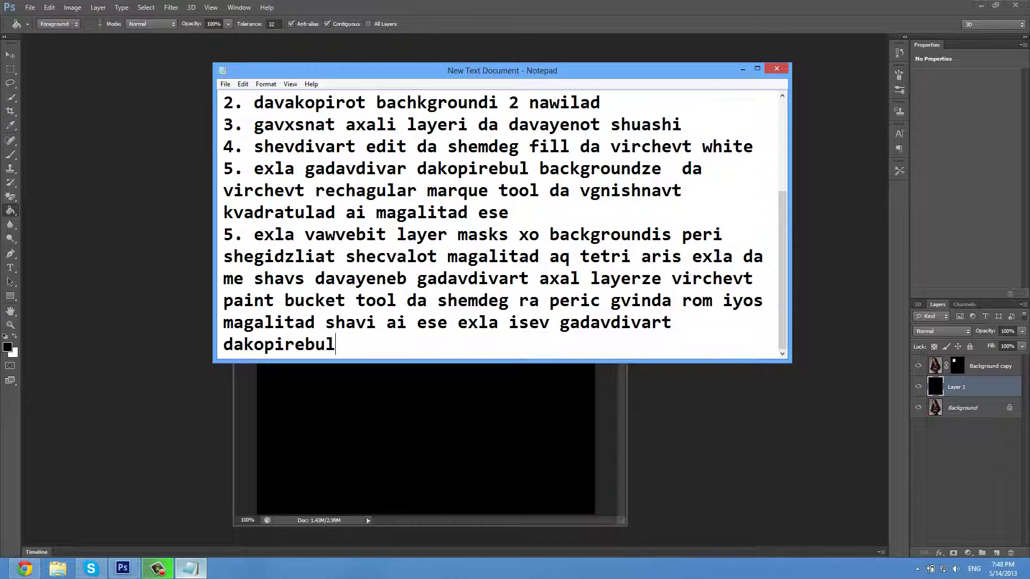
pyautogui.write(' backgroundze')
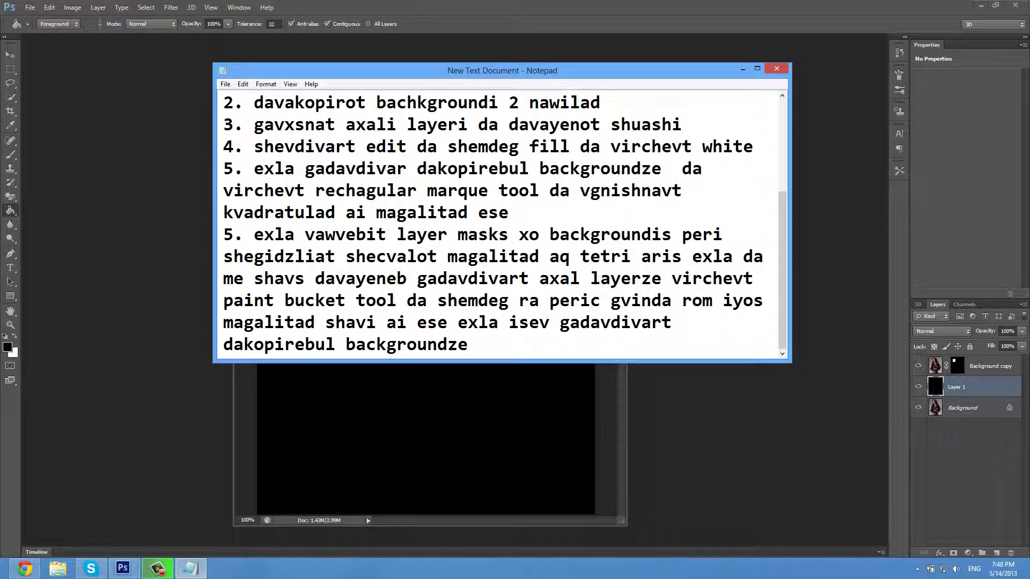
# Step: Return to Photoshop and make the image of the Background copy layer active instead of its mask
pyautogui.click(193, 570)
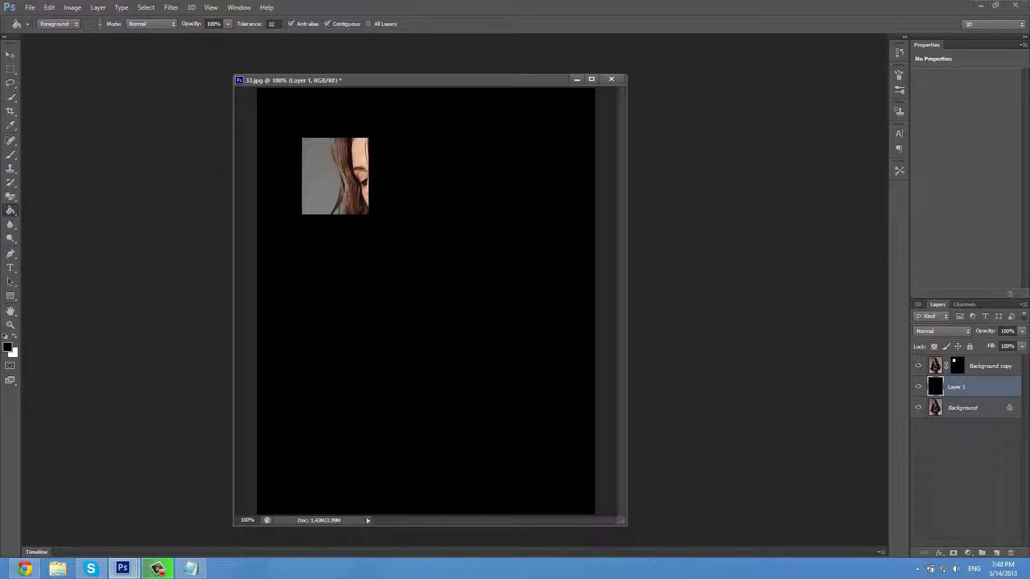
pyautogui.click(935, 365)
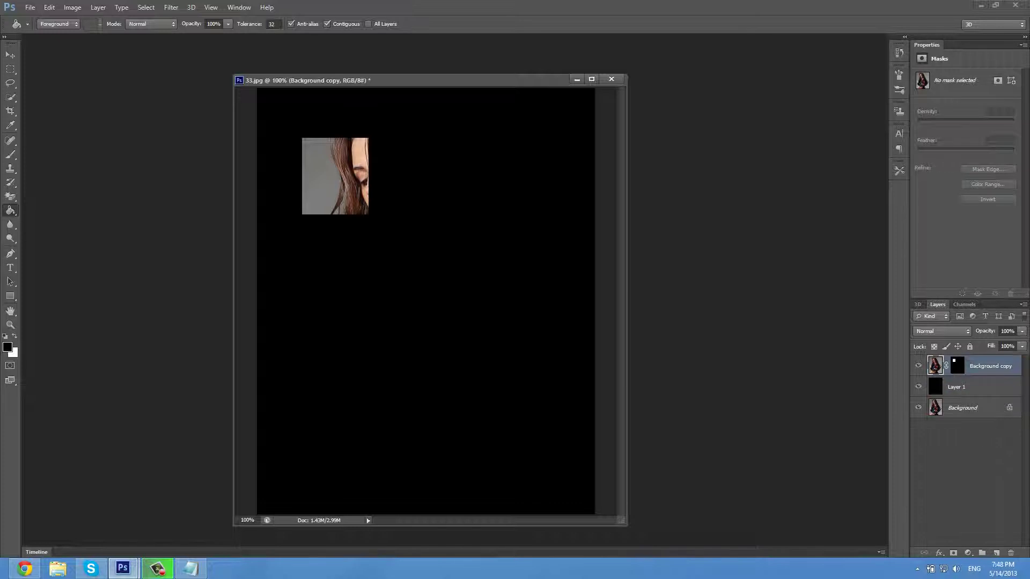
# Step: Switch to Notepad and append "da ai am suratis da gverdze shavi backgroundis shuashi unda movacilot es erti klikit" to the last instruction
pyautogui.click(190, 568)
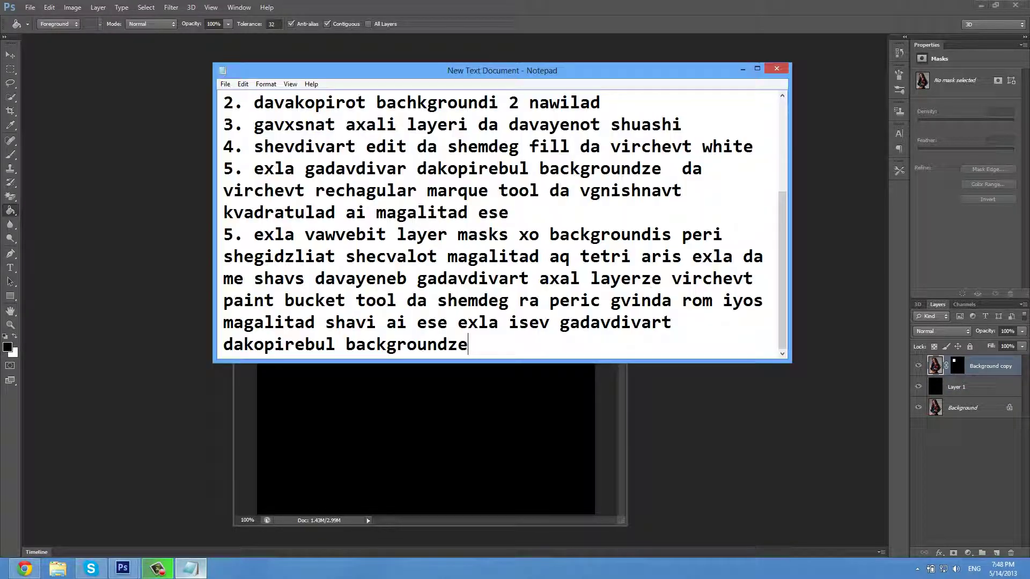
pyautogui.write('da ai am sur')
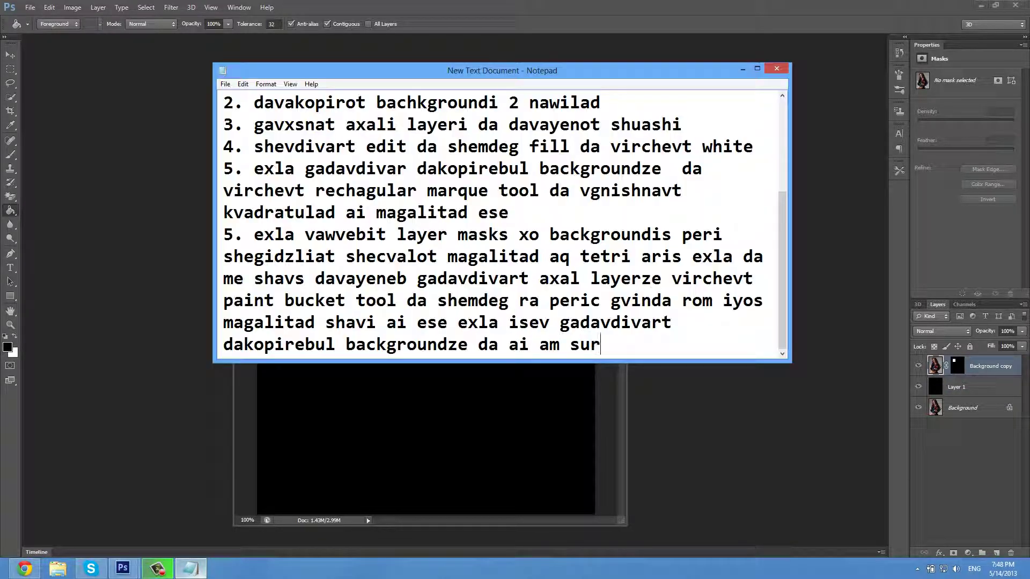
pyautogui.write('atis da gv')
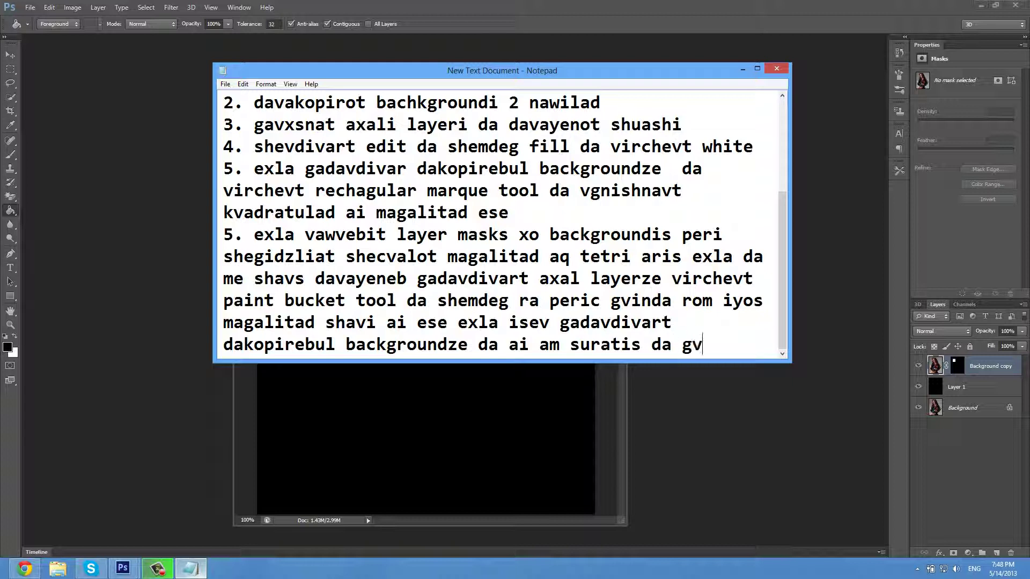
pyautogui.write('erdze shavi')
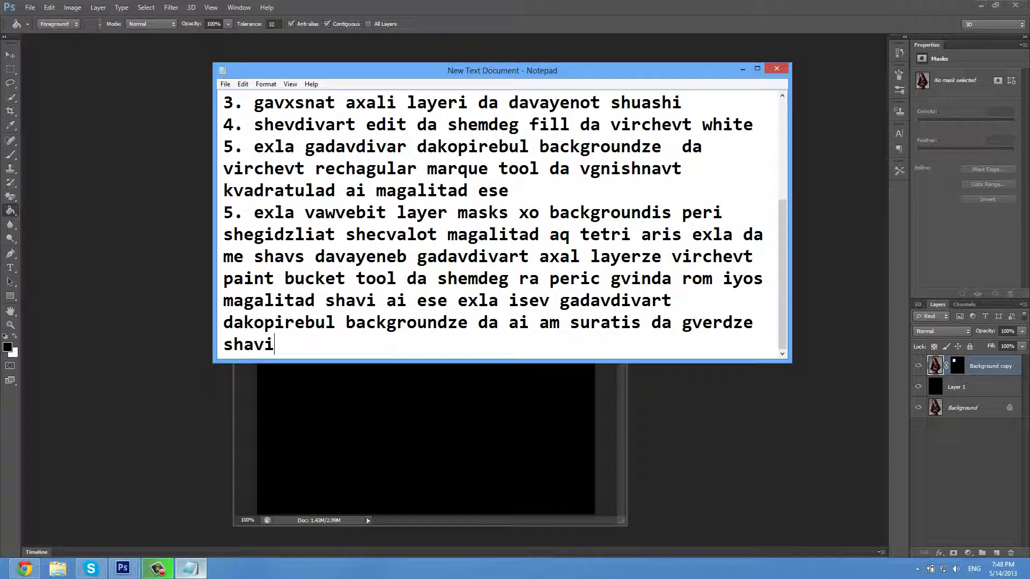
pyautogui.write(' backgro')
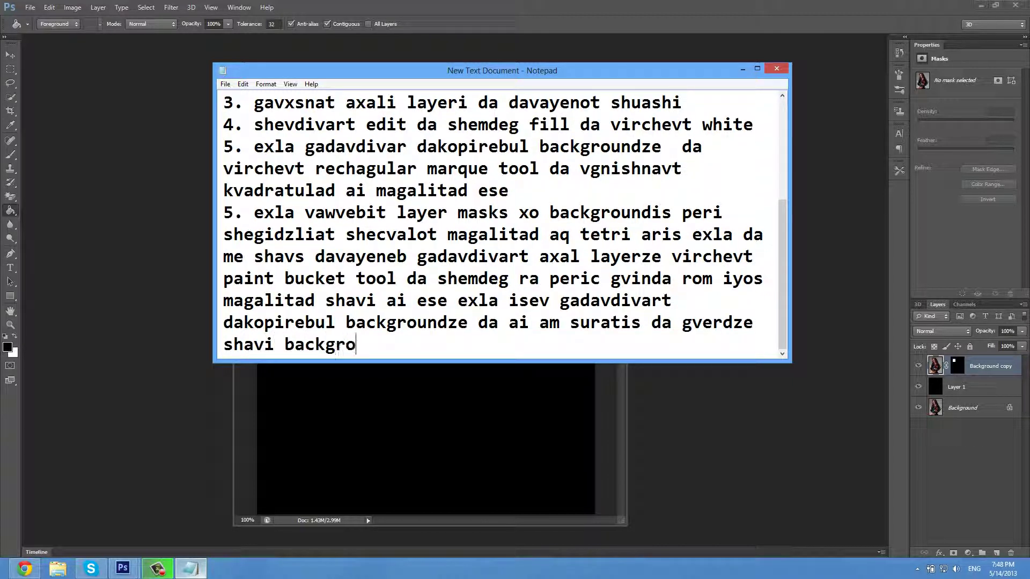
pyautogui.write('undis shuash')
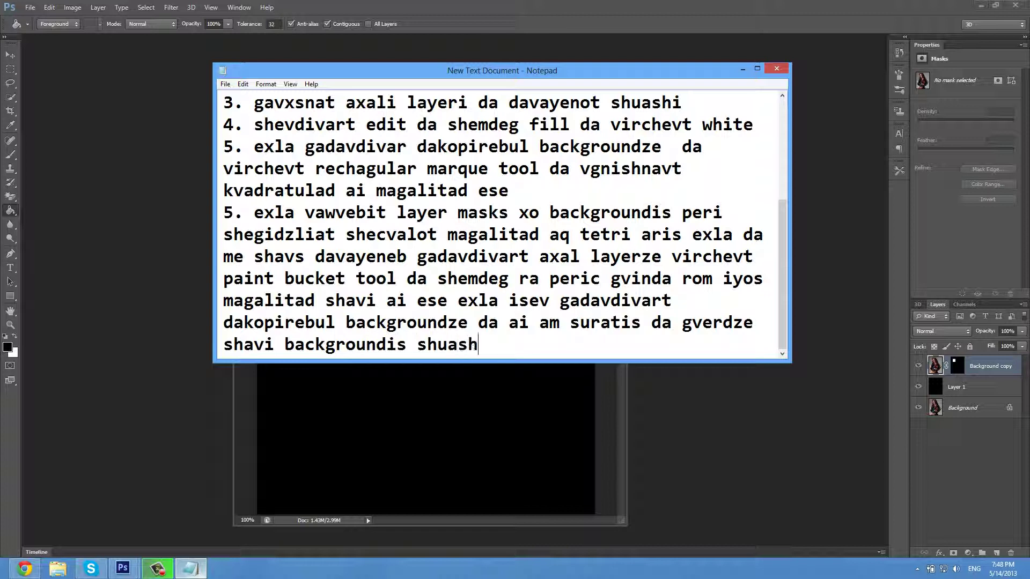
pyautogui.write('i unda movac')
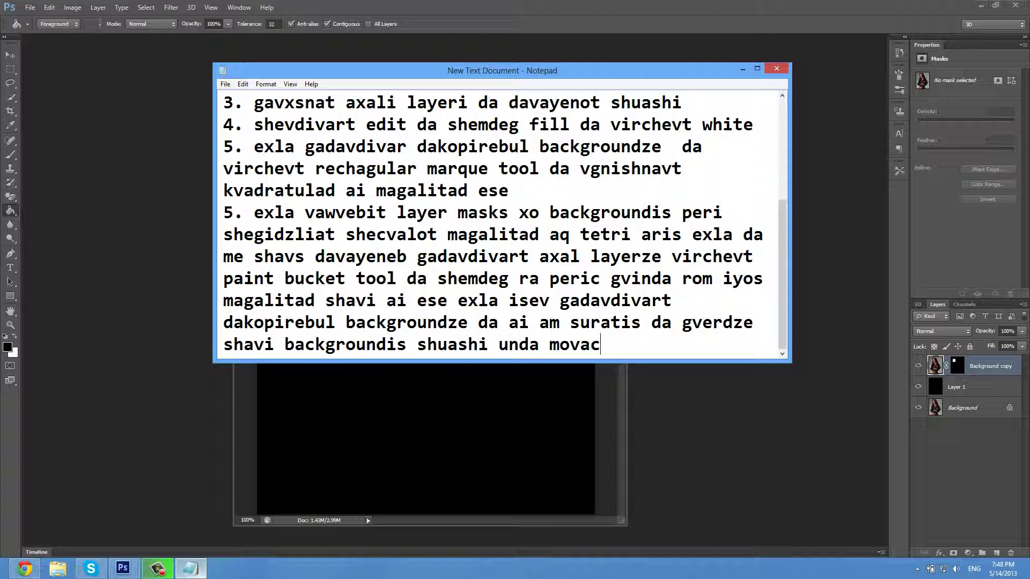
pyautogui.write('ilot es e')
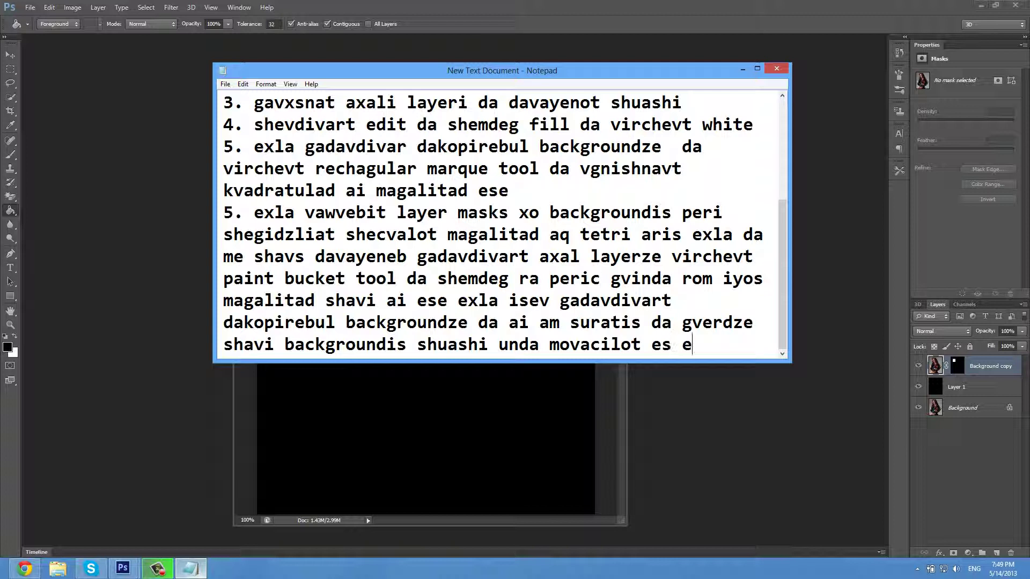
pyautogui.write('rti klikit')
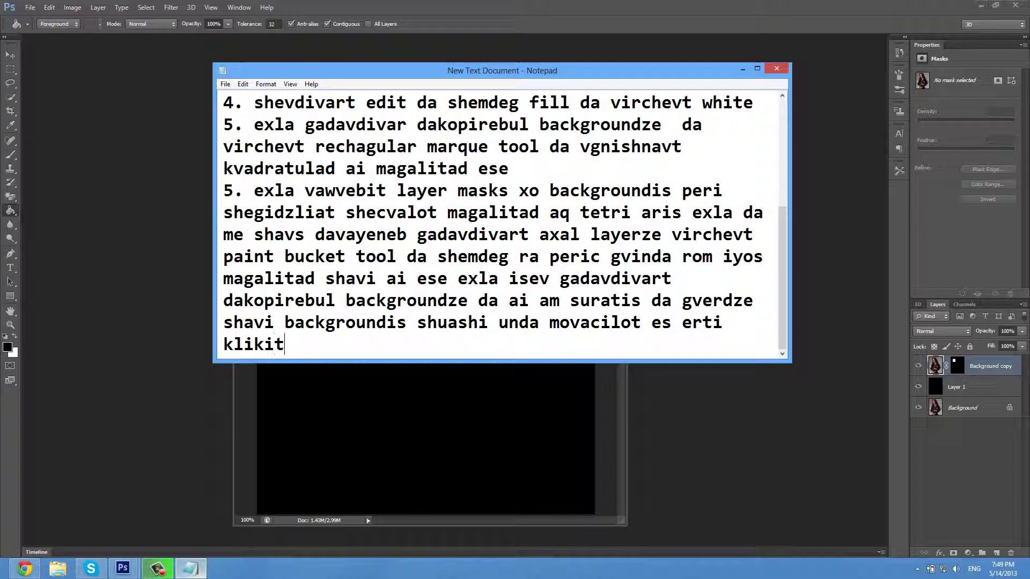
# Step: Check the Photoshop canvas, return to Notepad and append "exla ki vakopirebt backgrounds vawvebit ctrl+j" to the last instruction
pyautogui.hotkey('alt', 'Tab')
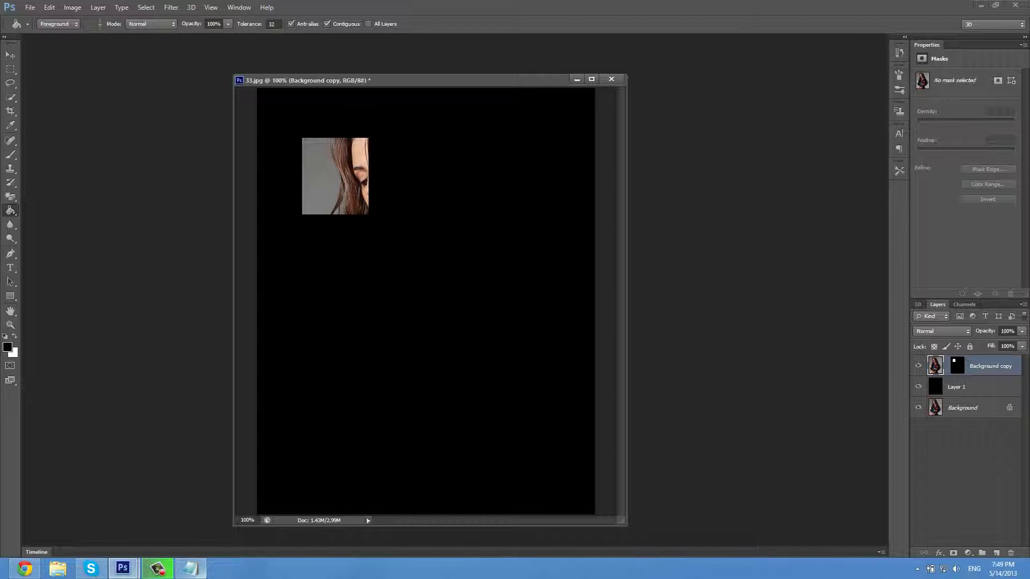
pyautogui.hotkey('alt', 'Tab')
pyautogui.write('exla ki')
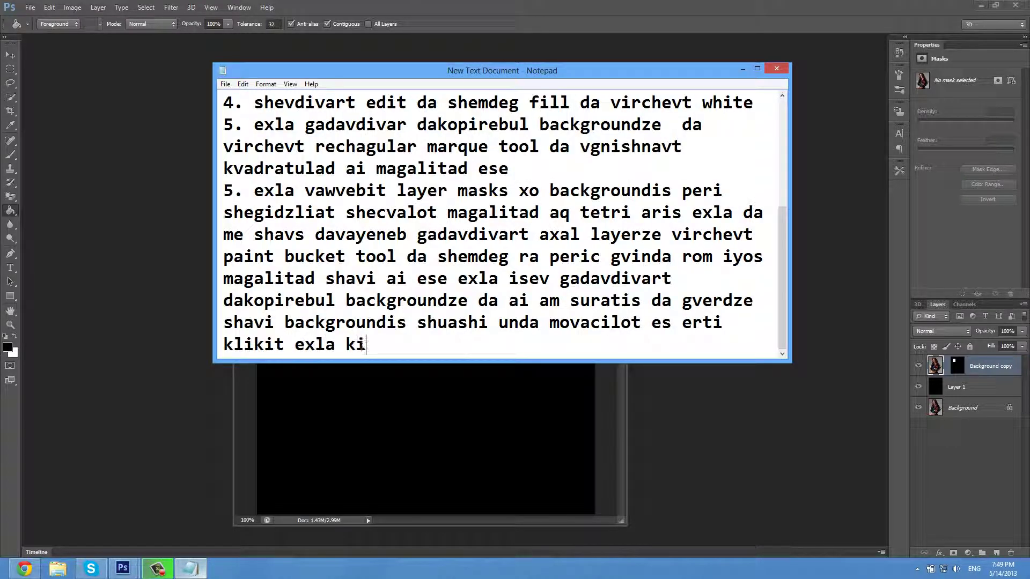
pyautogui.write(' vakopirebt')
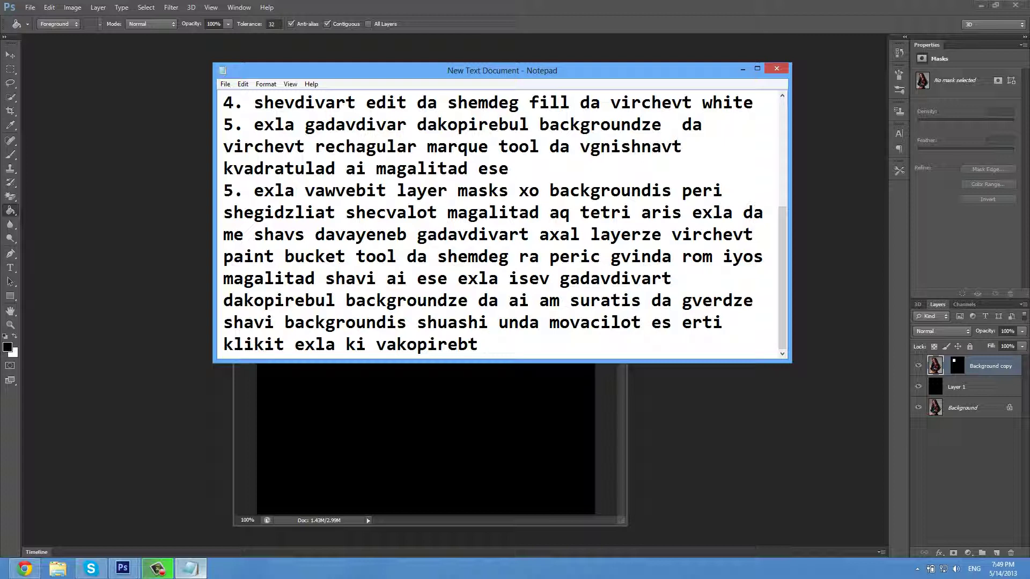
pyautogui.write(' backgrounds vawvebi')
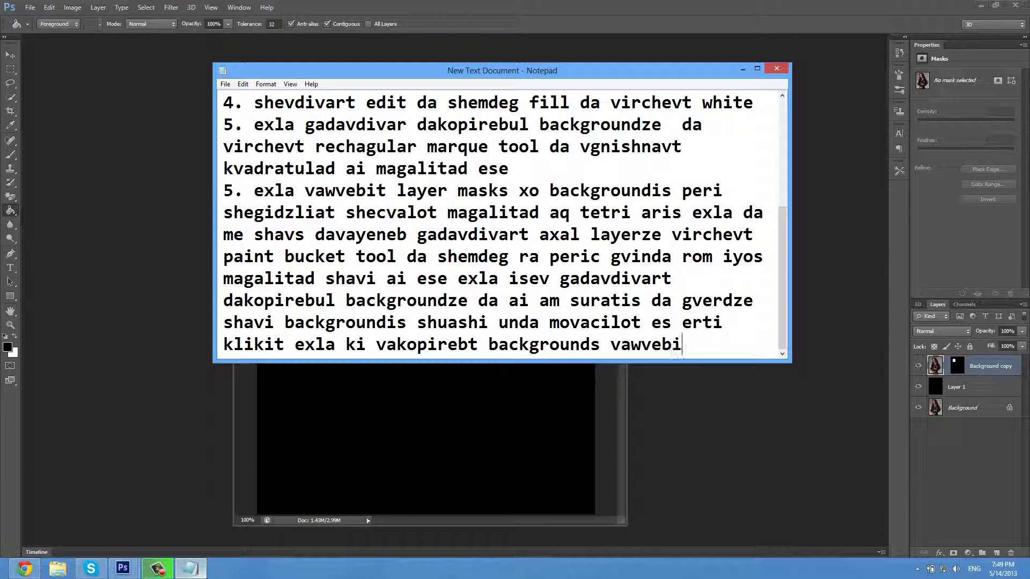
pyautogui.write('t ctrl+j')
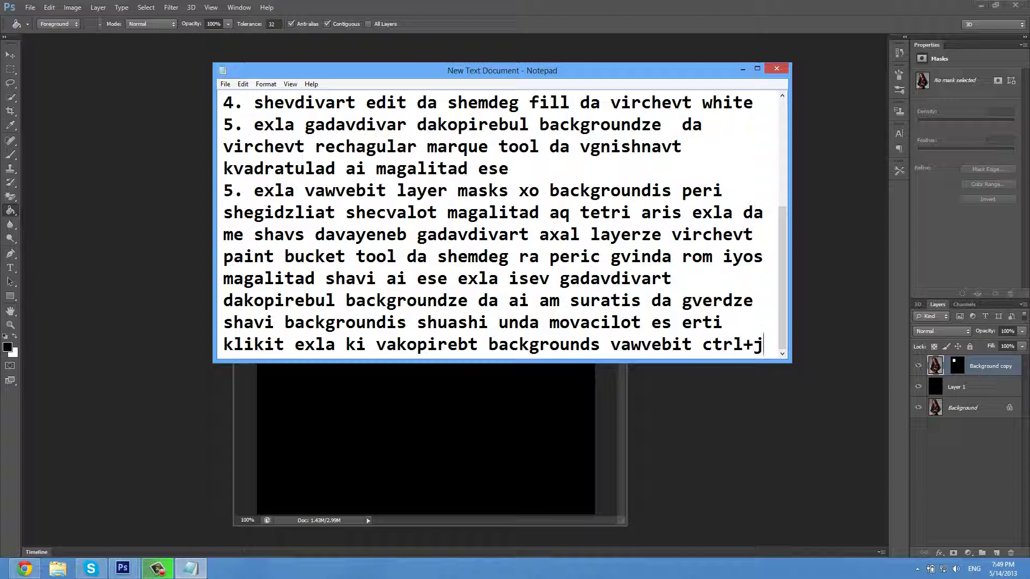
# Step: Switch to Photoshop, duplicate the Background copy layer with its mask, and make the duplicate's layer mask active
pyautogui.hotkey('alt', 'Tab')
pyautogui.hotkey('ctrl', 'j')
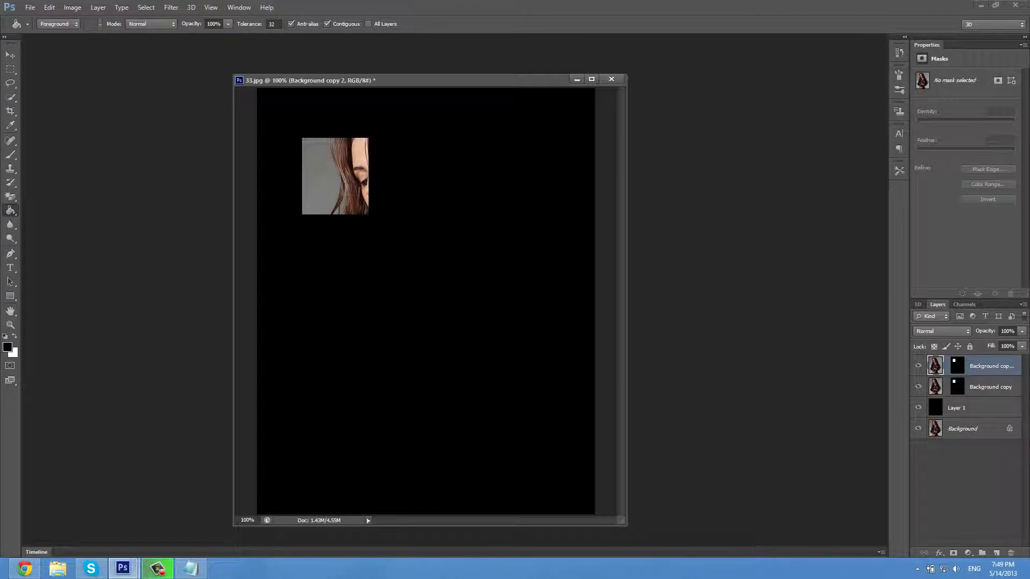
pyautogui.click(957, 365)
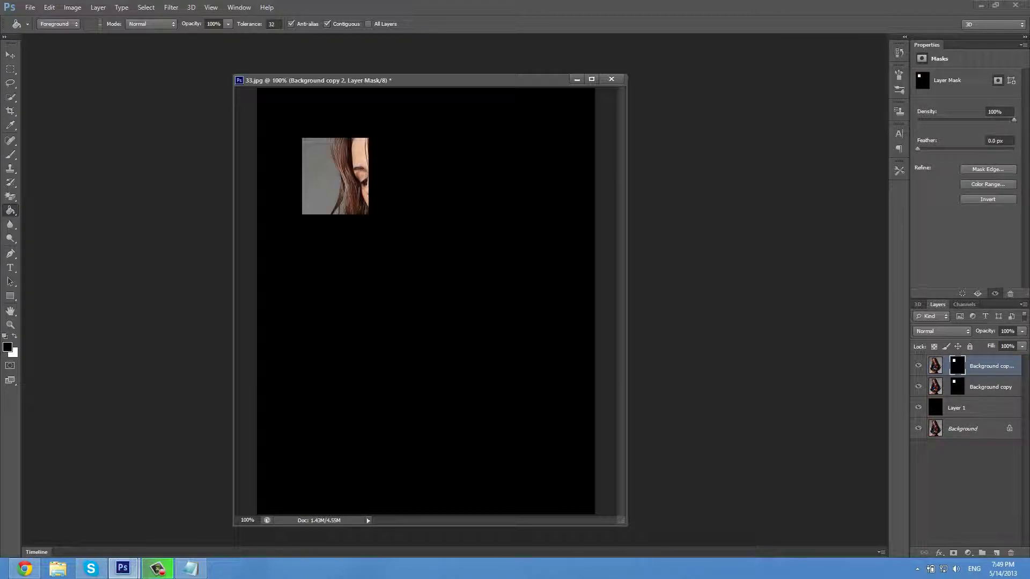
# Step: Switch to Notepad and append "da aucileblad dakopirebul backgroundze virchevt marjvena mxares anu shavi sadac aris" to the last instruction
pyautogui.hotkey('alt', 'Tab')
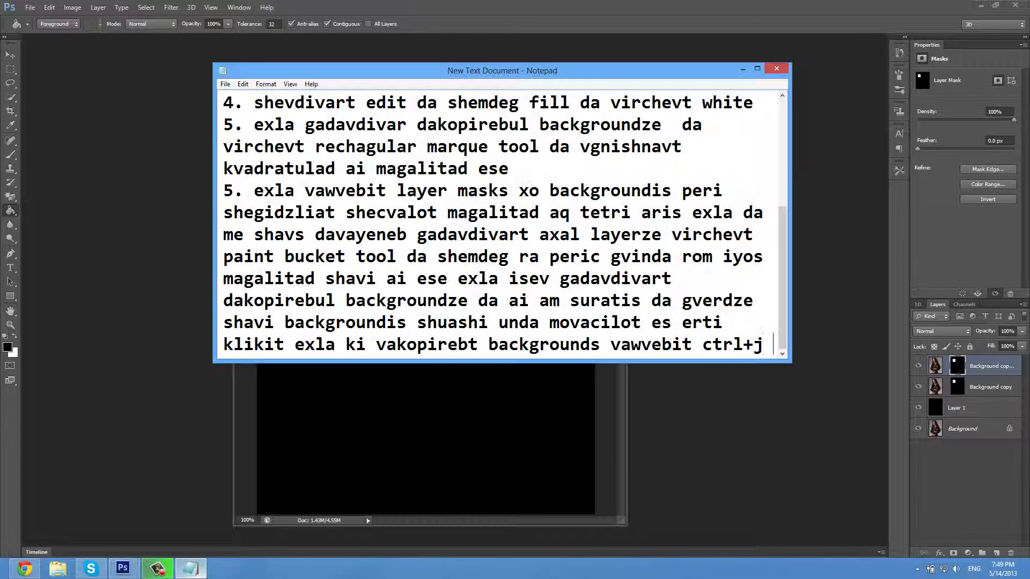
pyautogui.write('da aucileblad')
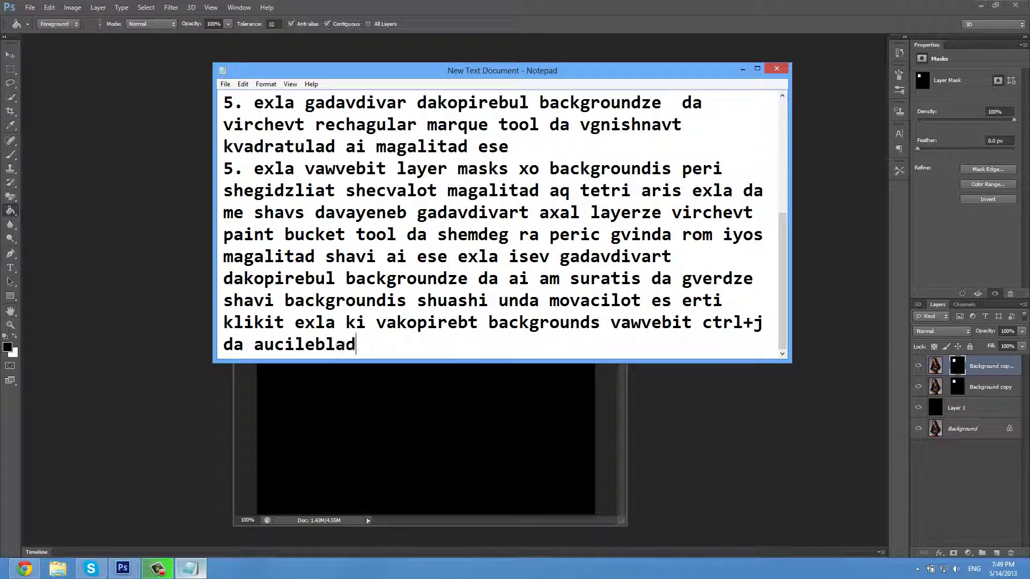
pyautogui.write(' dakopirebul ')
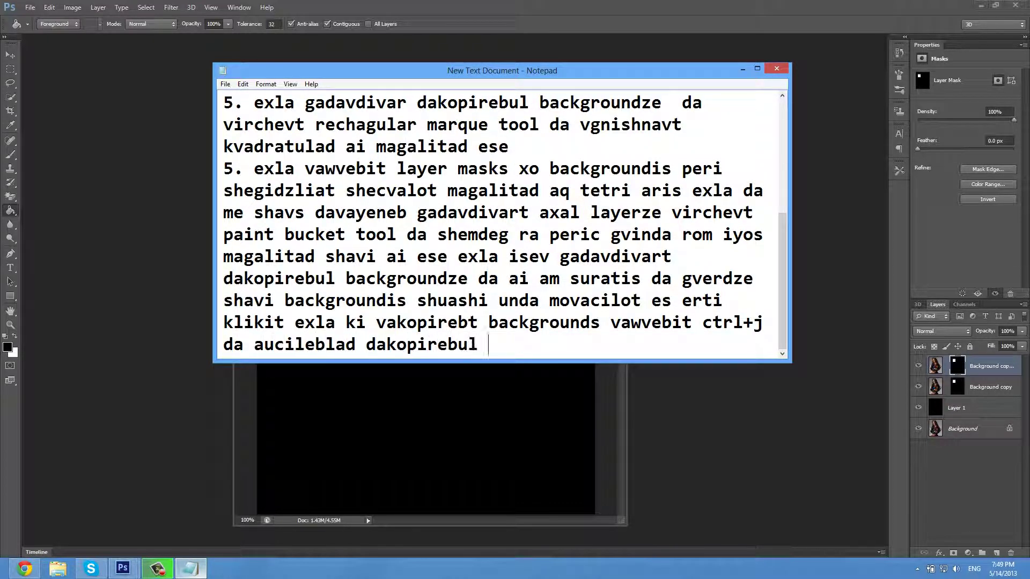
pyautogui.write('backgroundze vaw')
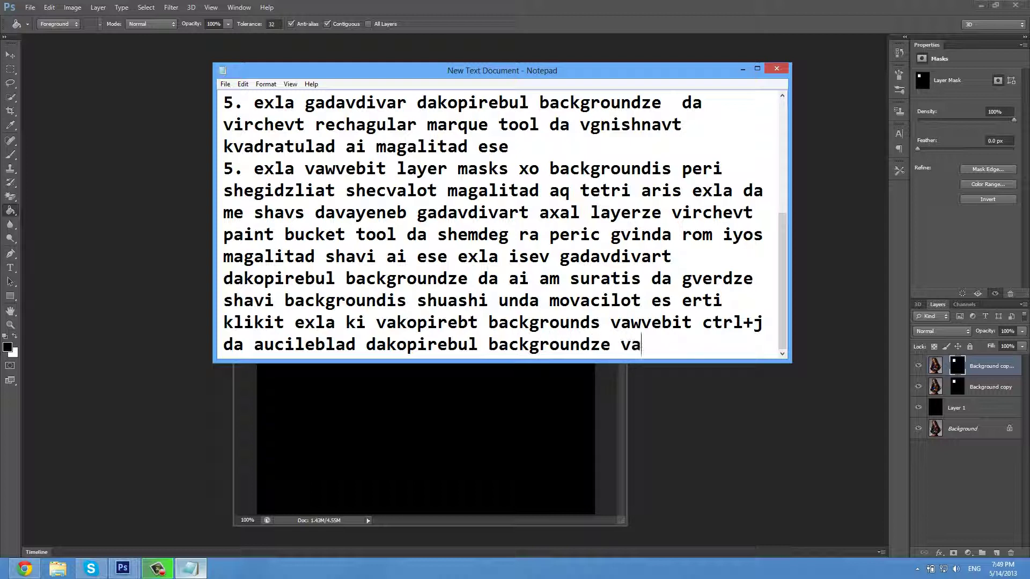
pyautogui.press('BackSpace')
pyautogui.press('BackSpace')
pyautogui.write('irchevt gv')
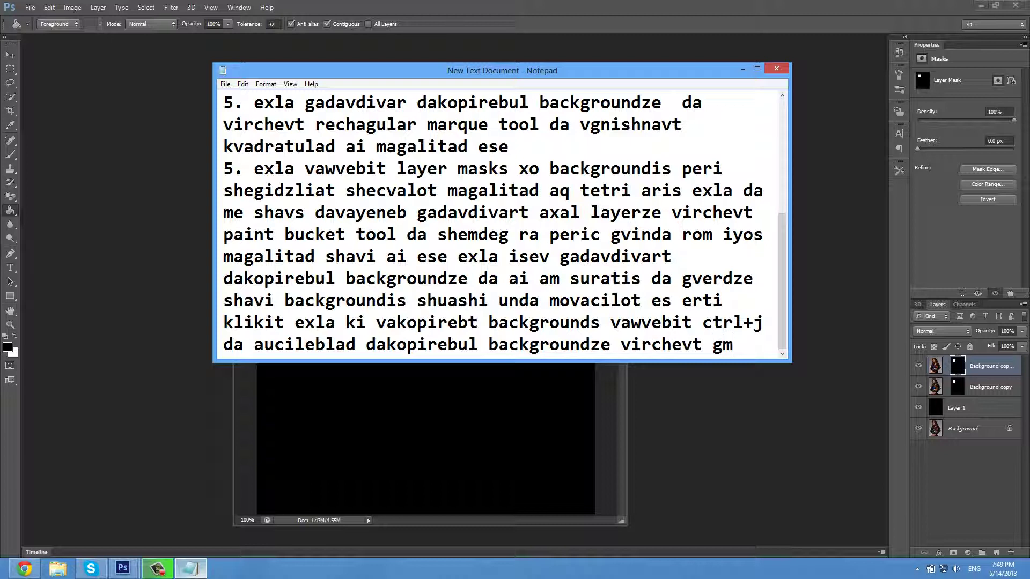
pyautogui.press('BackSpace')
pyautogui.press('BackSpace')
pyautogui.write('marjvena ')
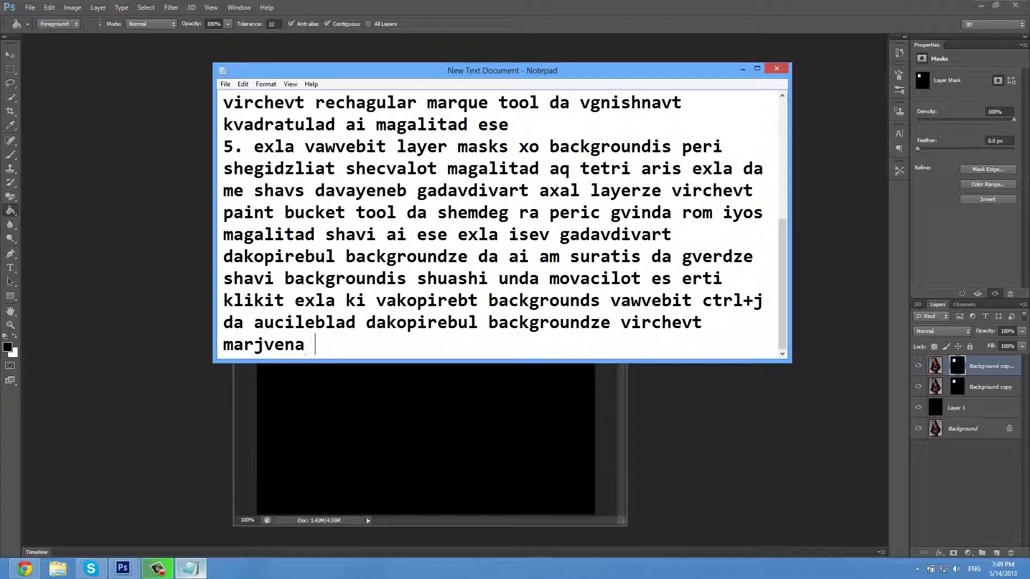
pyautogui.write('mxares anu s')
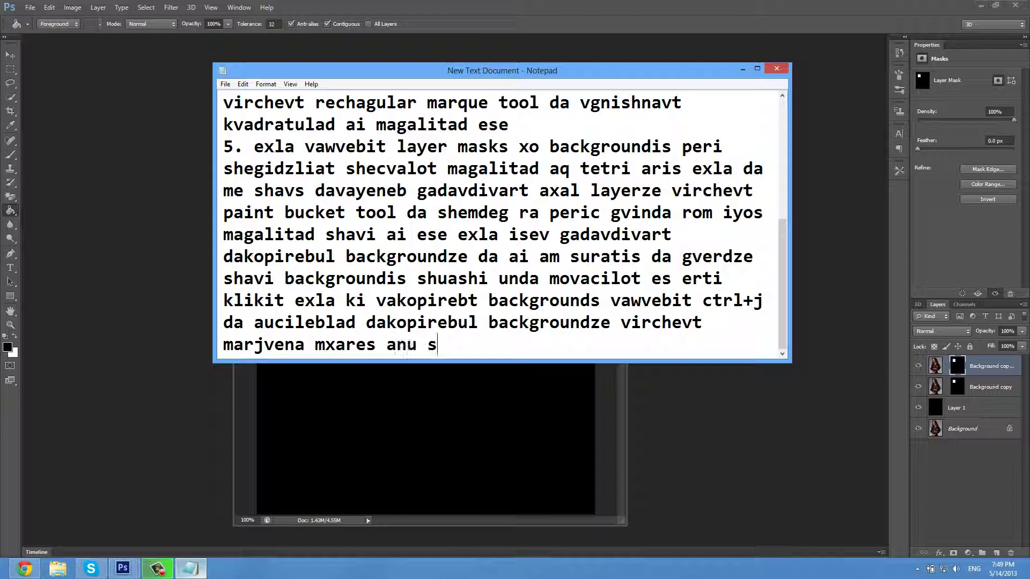
pyautogui.write('havi sada')
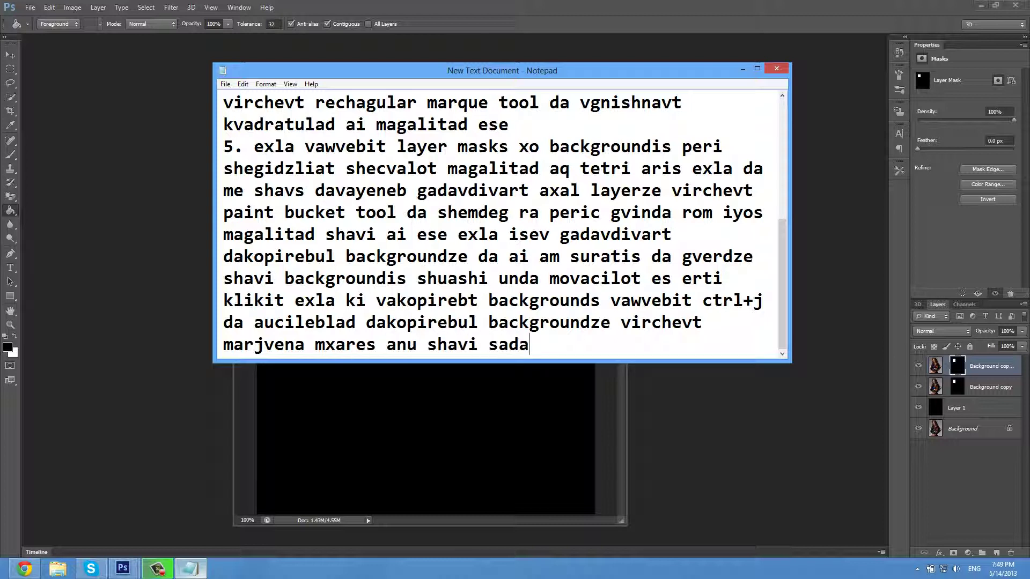
pyautogui.write('c aris')
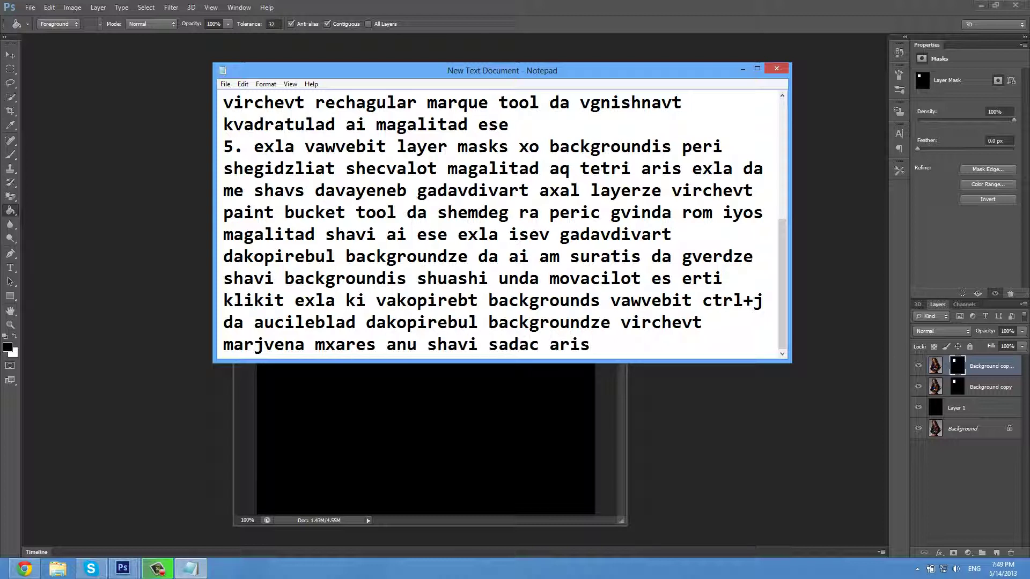
# Step: Check the active mask in Photoshop, return to Notepad and append "shemdeg virchevt maus" to the last instruction
pyautogui.hotkey('alt', 'Tab')
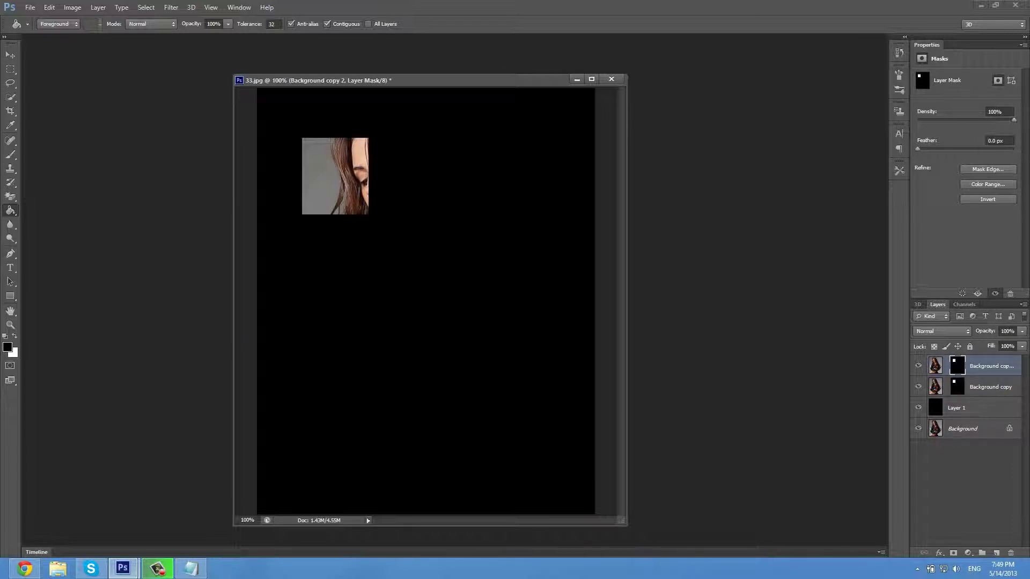
pyautogui.hotkey('alt', 'Tab')
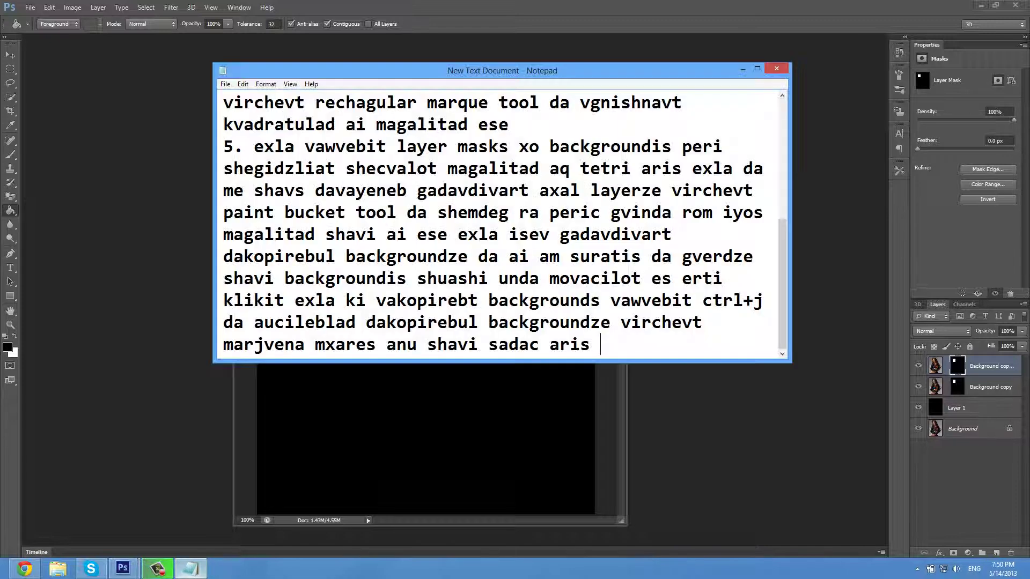
pyautogui.write('shemdeg virch')
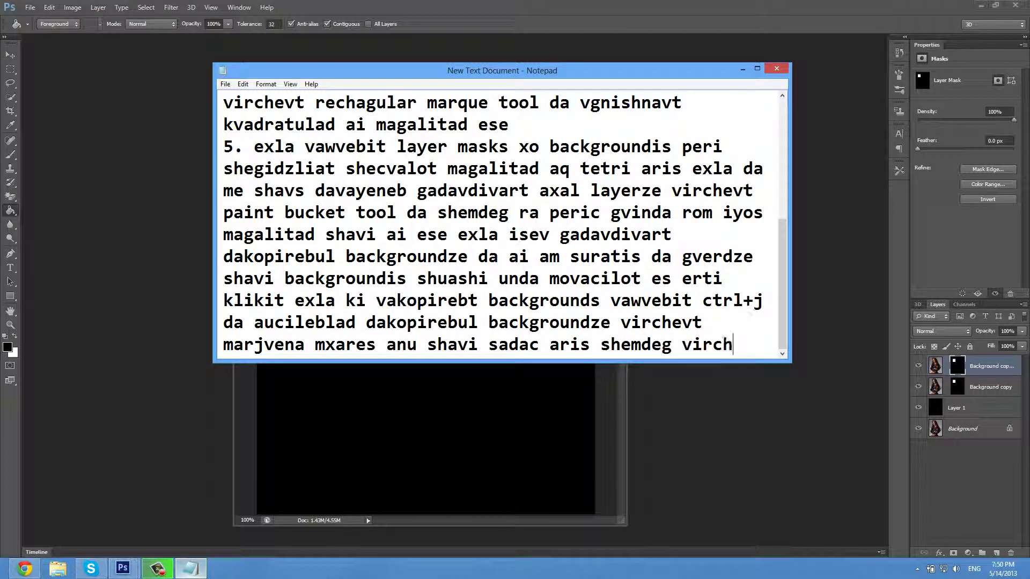
pyautogui.write('evt maus')
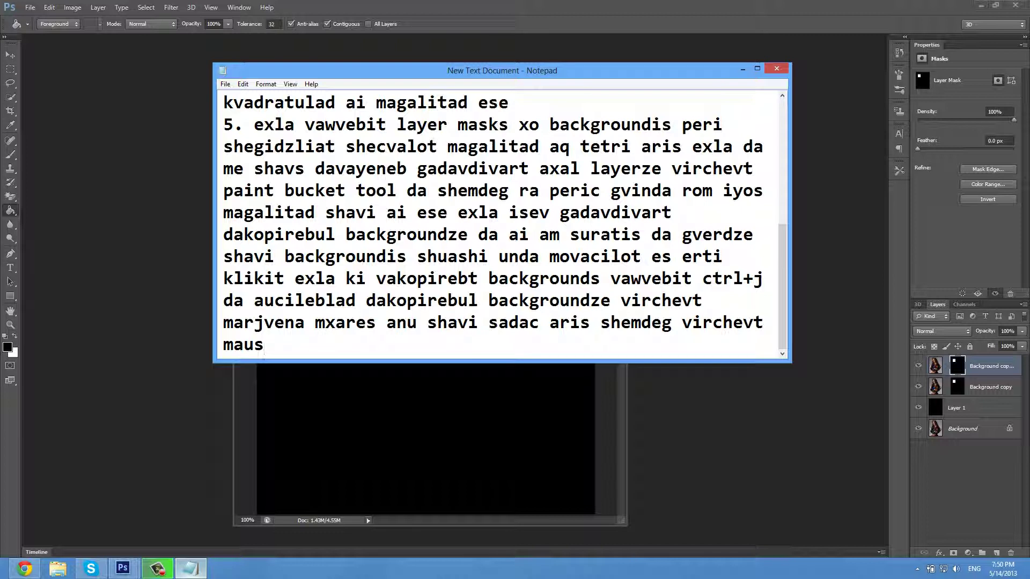
# Step: Switch to Photoshop and activate the Move tool
pyautogui.hotkey('alt', 'Tab')
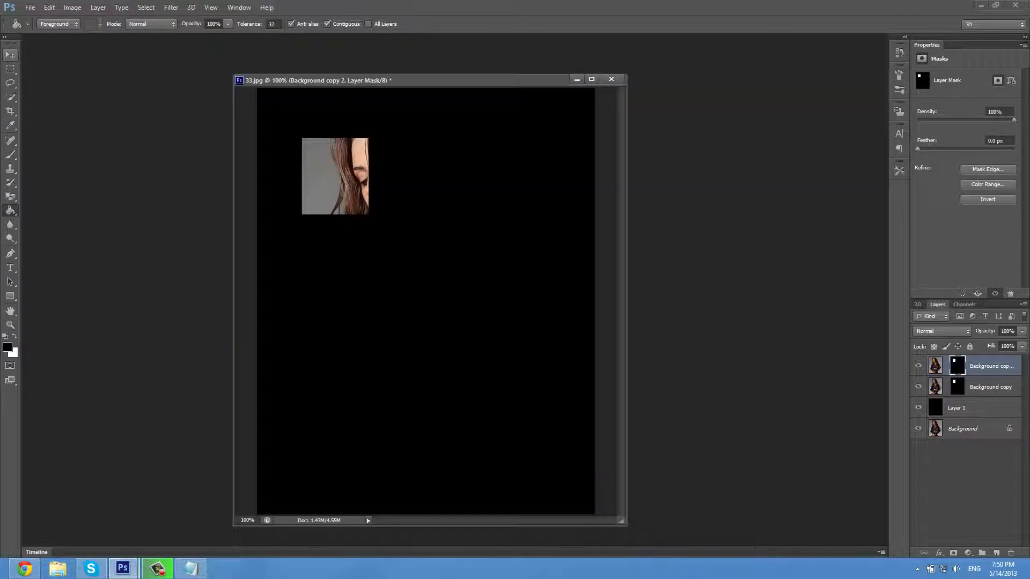
pyautogui.press('v')
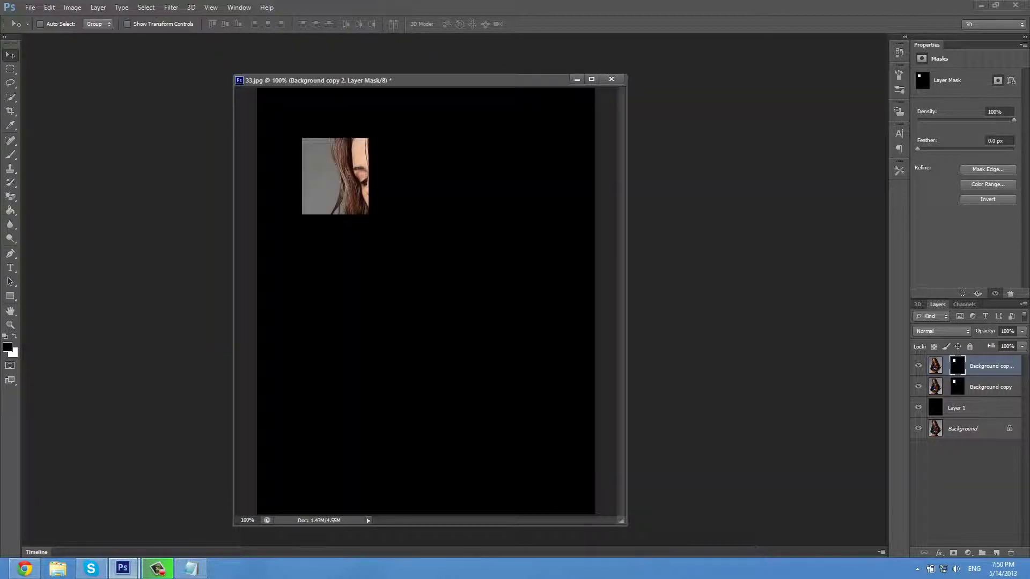
# Step: Append "da surati gamogvyavs gverdze" to the last instruction in Notepad and return to the Photoshop document
pyautogui.hotkey('alt', 'Tab')
pyautogui.write('da sur')
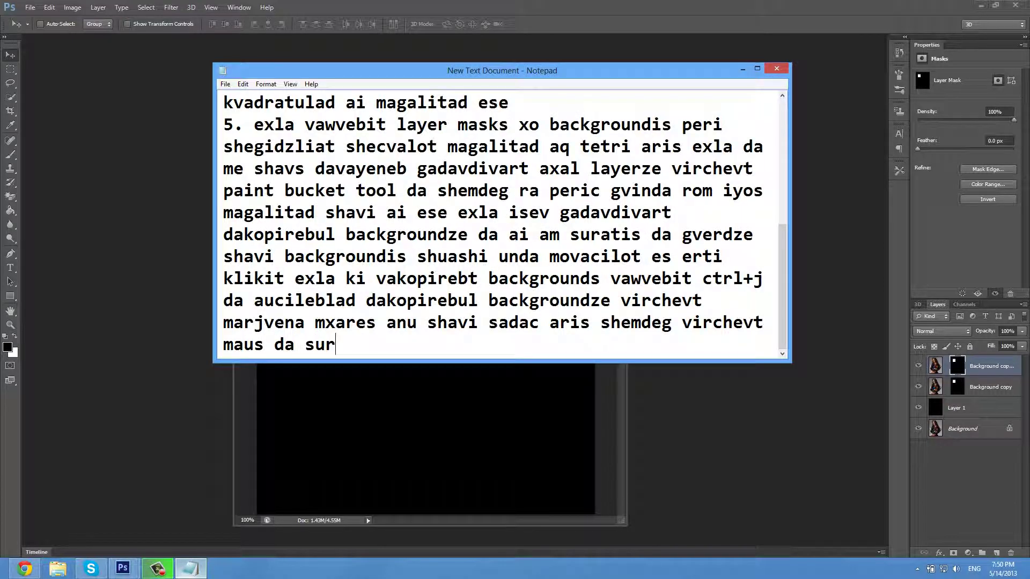
pyautogui.write('ati gamog')
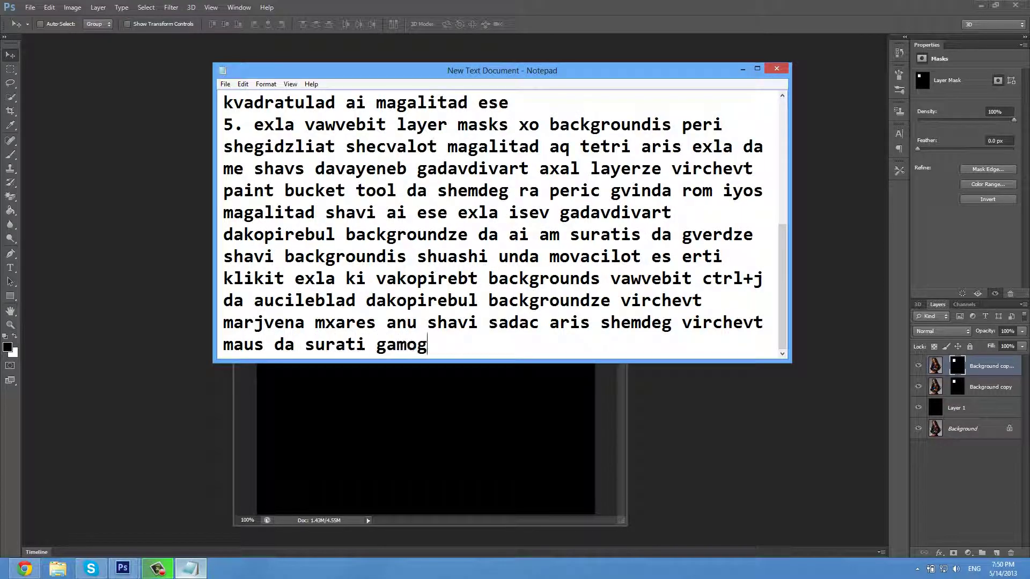
pyautogui.write('vyavs gverdze')
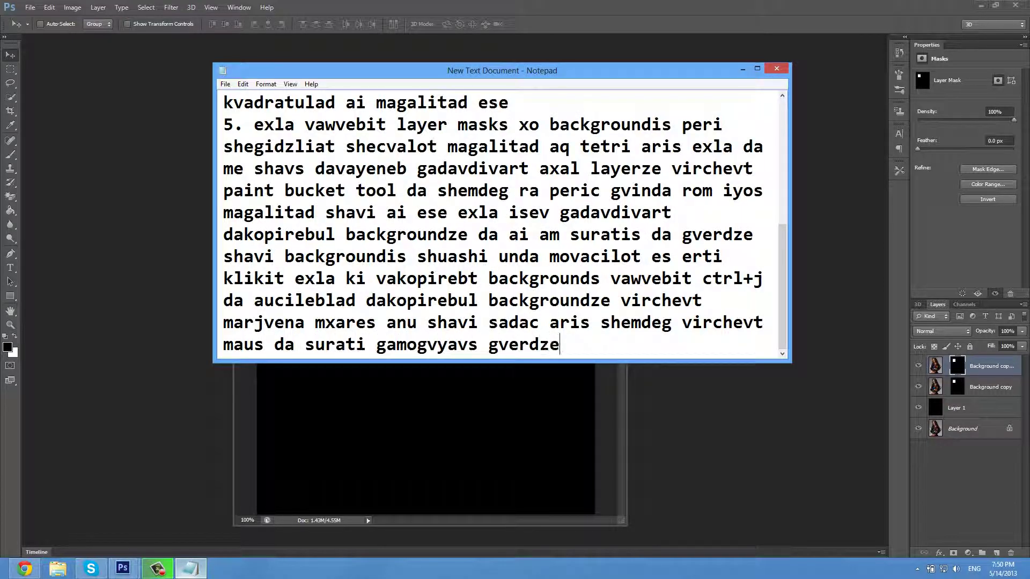
pyautogui.hotkey('alt', 'Tab')
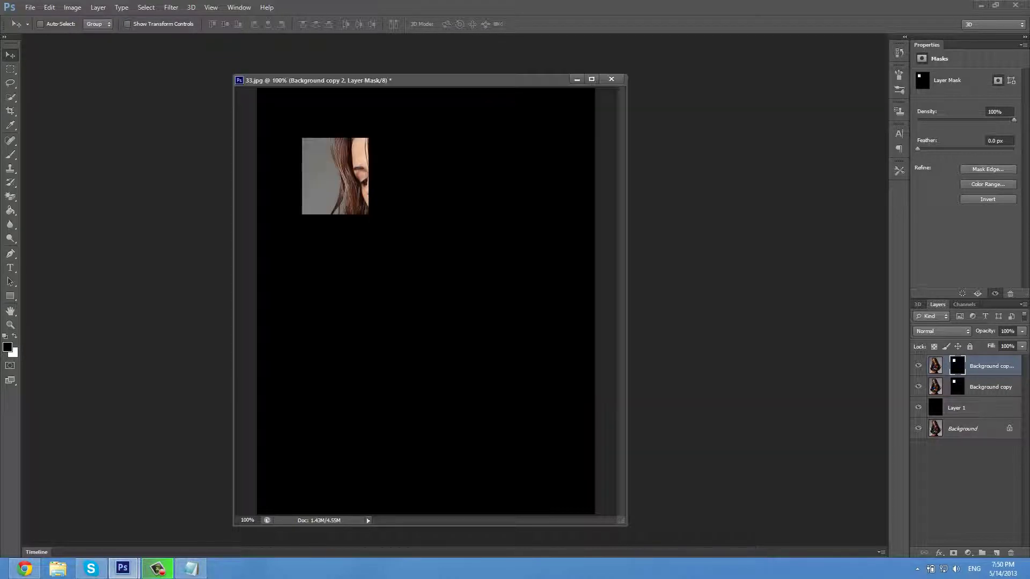
# Step: Move the duplicate layer's mask square down and across so it reveals the woman's face
pyautogui.moveTo(324, 203); pyautogui.dragTo(365, 225)
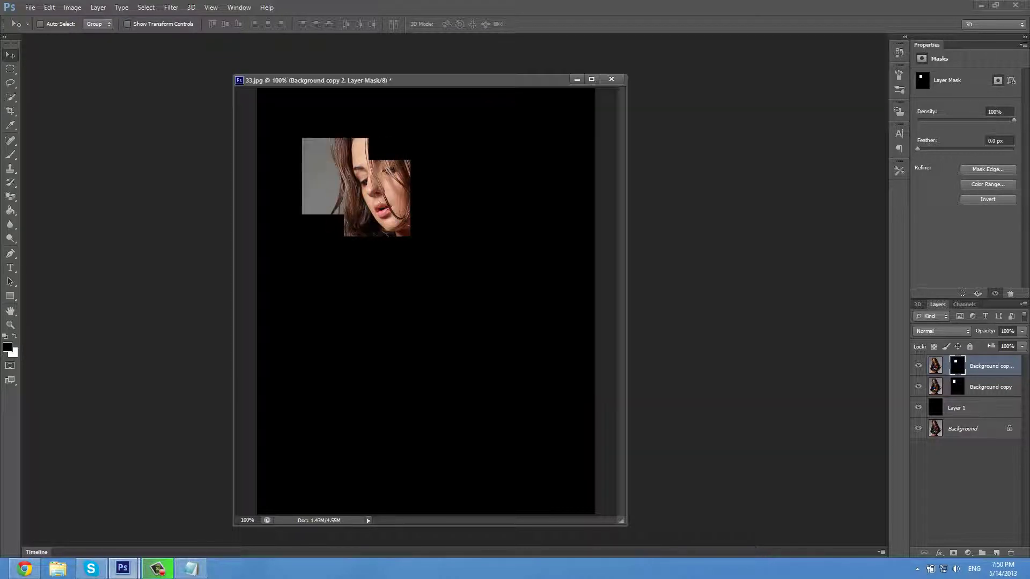
# Step: Switch to Notepad and append "ai magalitad ese shegvidzliaa ctrl+t davawvet da porma an gverdi shevicvalot" to the last instruction
pyautogui.hotkey('alt', 'Tab')
pyautogui.write('ai')
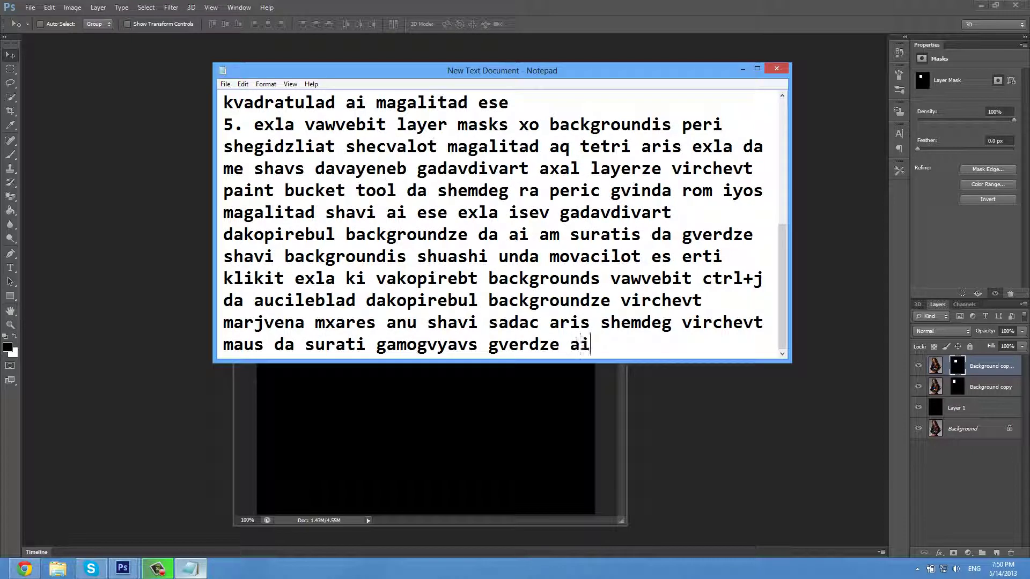
pyautogui.write(' magalitad ese she')
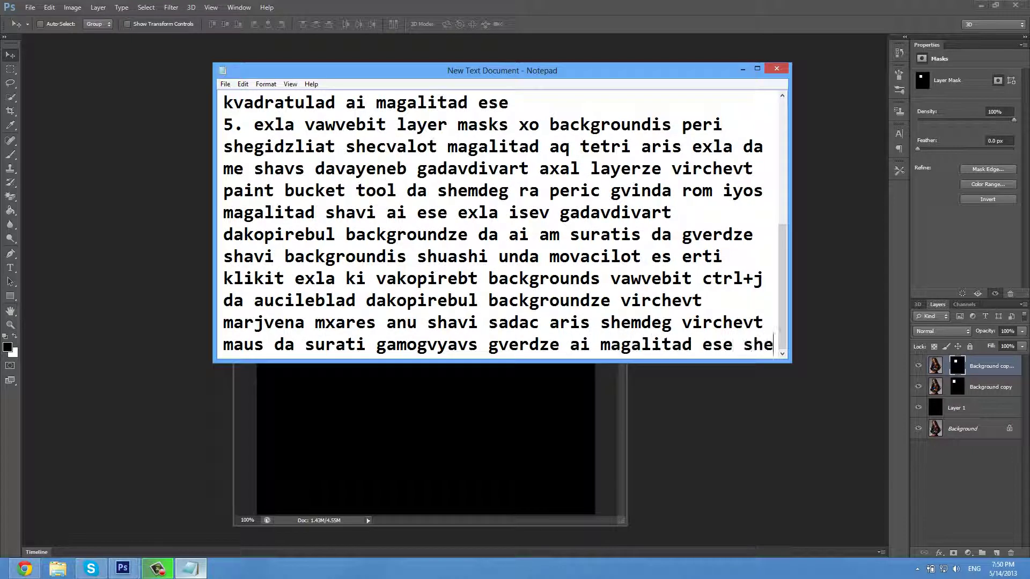
pyautogui.write('gvidzliaa')
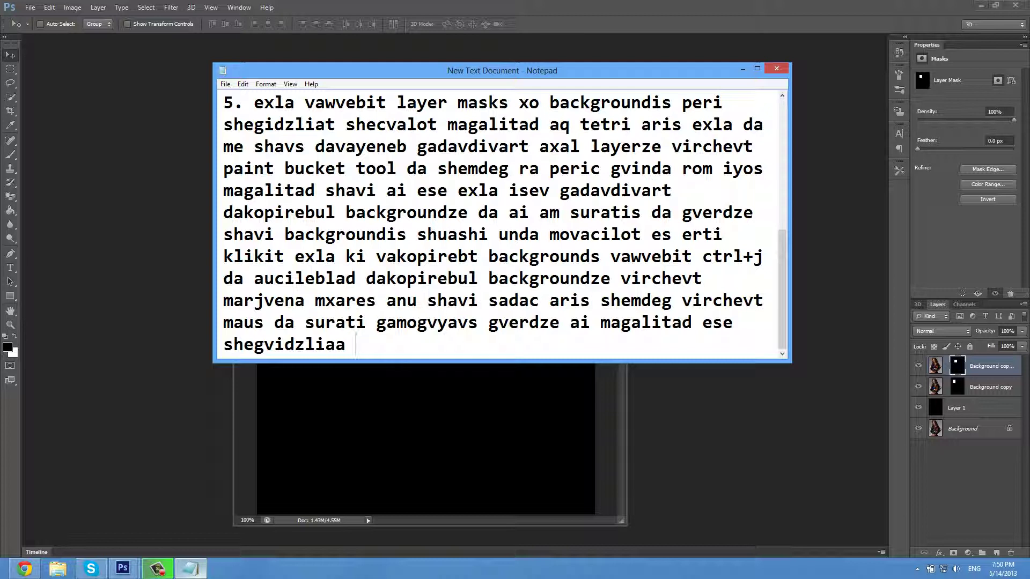
pyautogui.write(' ctrl+t davawvet da ')
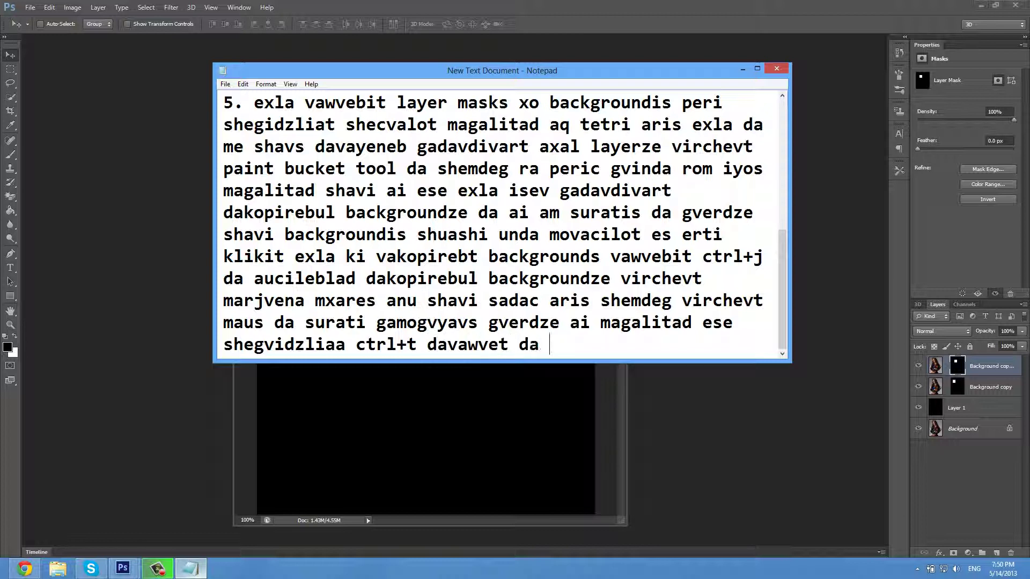
pyautogui.write('porma an gverdi she')
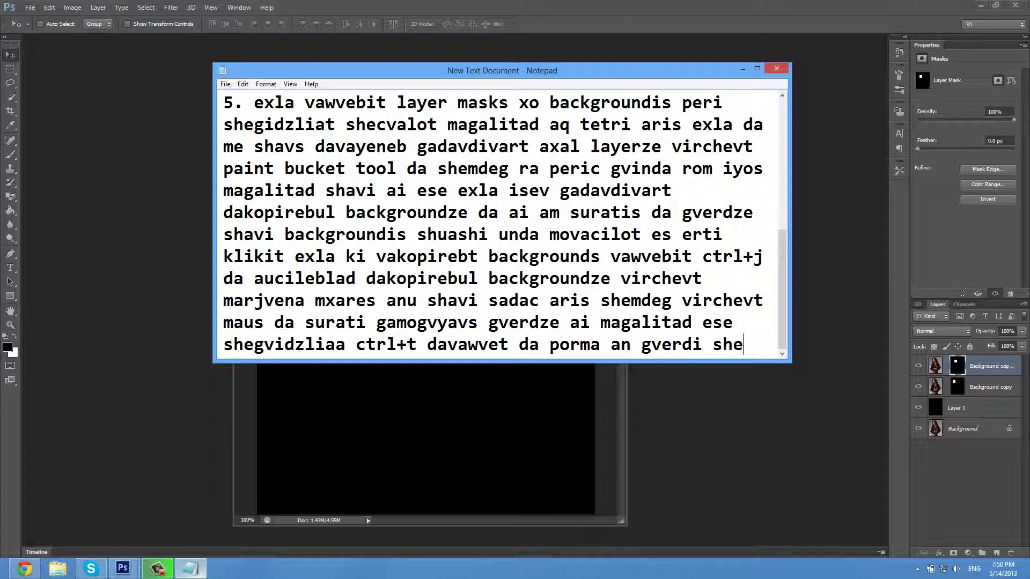
pyautogui.write('vicvalot')
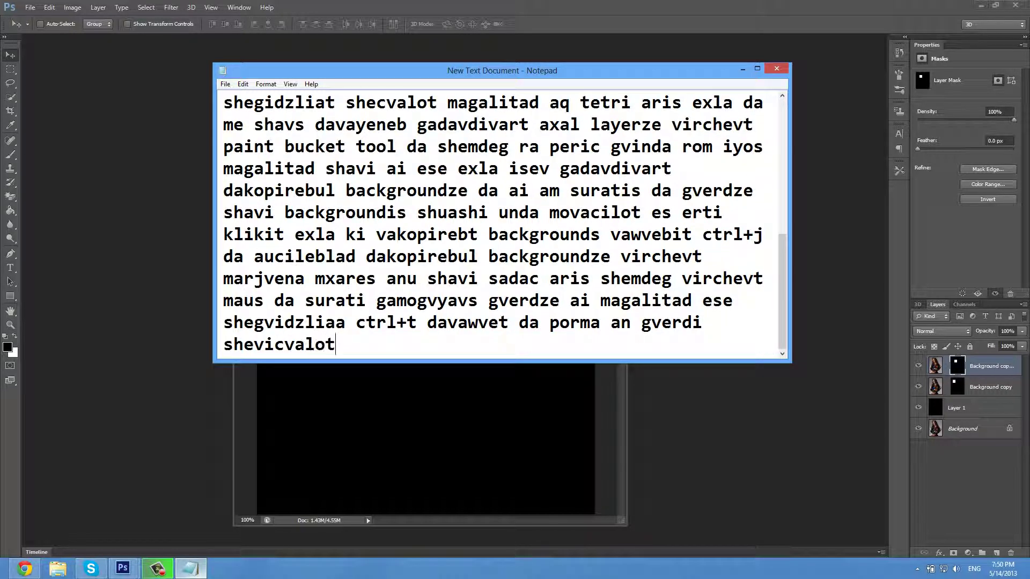
# Step: Return to Photoshop and use Free Transform to rotate the face tile's mask clockwise and shift it slightly down
pyautogui.click(191, 568)
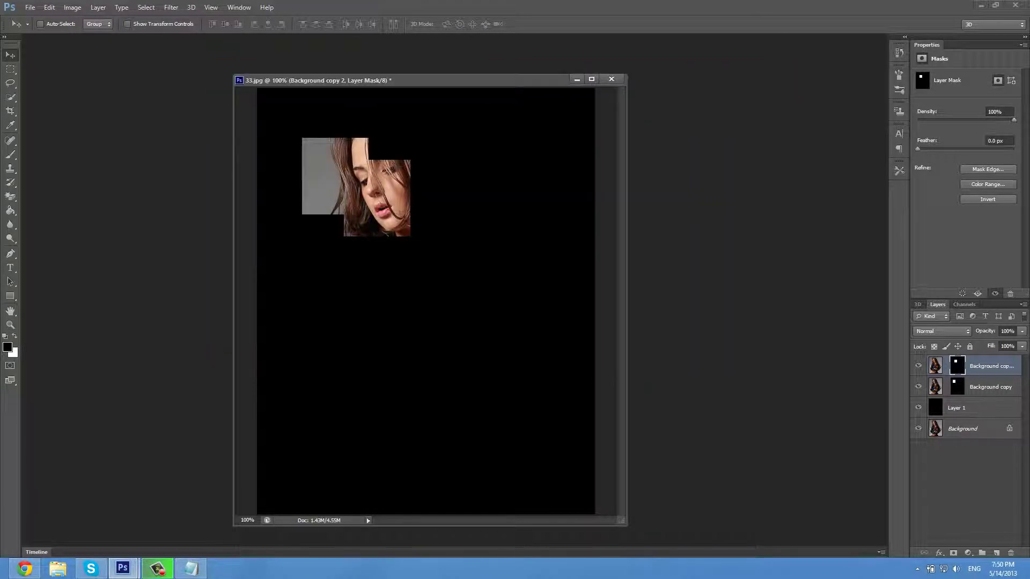
pyautogui.hotkey('ctrl', 't')
pyautogui.moveTo(455, 157); pyautogui.dragTo(467, 179)
pyautogui.moveTo(383, 179); pyautogui.dragTo(385, 193)
pyautogui.press('Return')
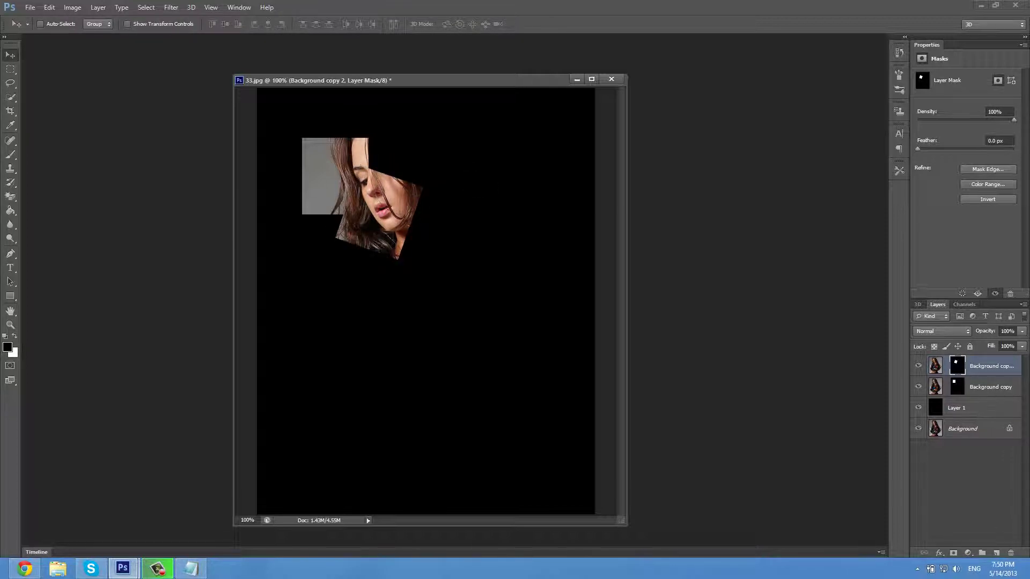
# Step: Switch to Notepad and append "exla kide vakopirebt ctrl+j-t" to the last instruction
pyautogui.click(190, 568)
pyautogui.write('exla')
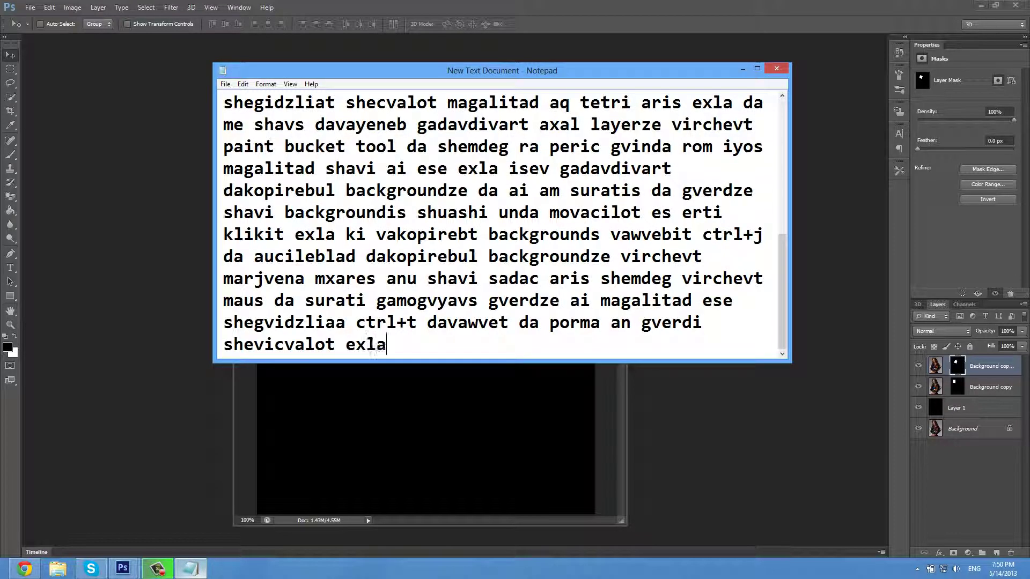
pyautogui.write(' kide vakopireb')
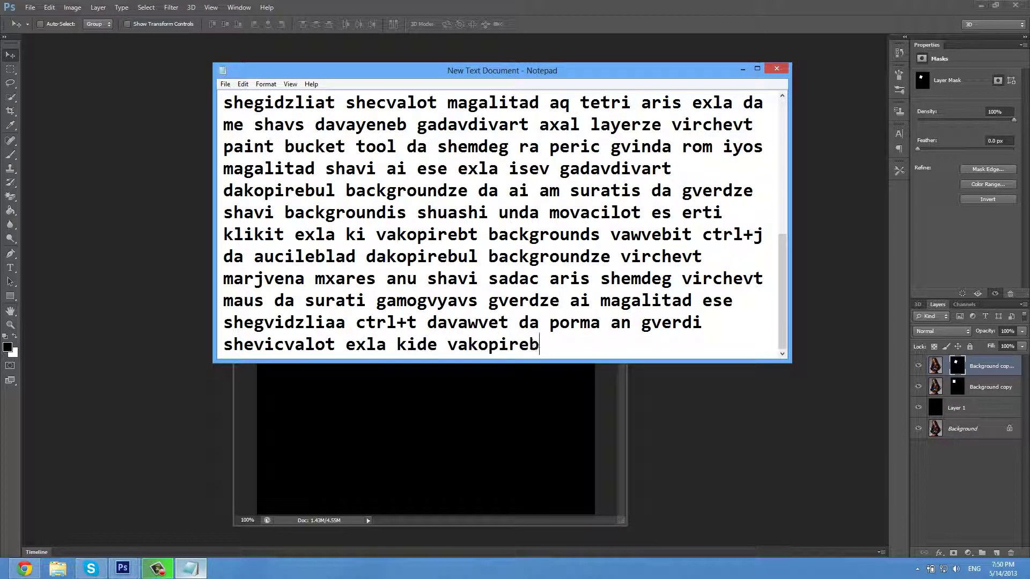
pyautogui.write('t ctrl+j-ti')
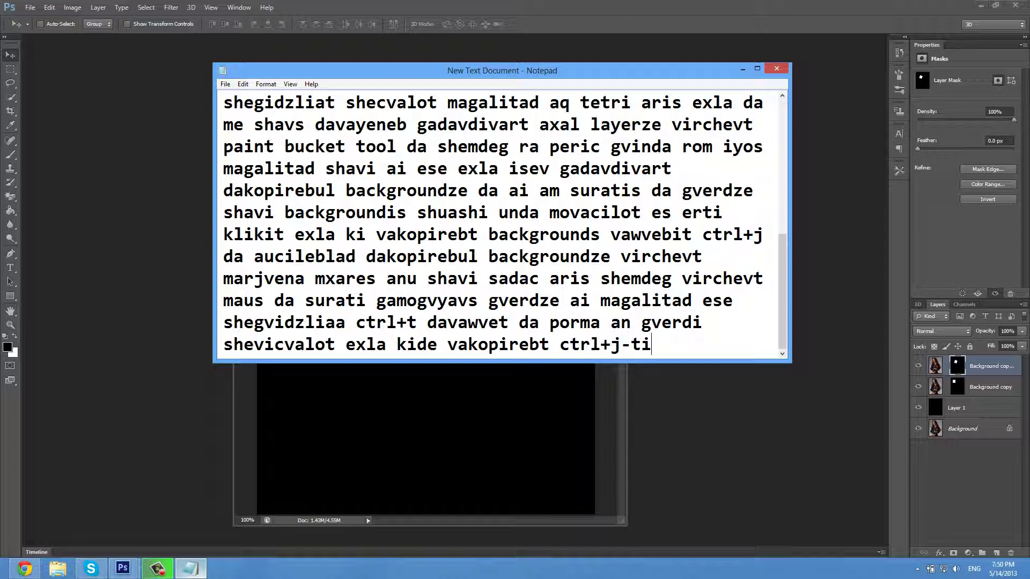
pyautogui.press('BackSpace')
# Step: Switch to Photoshop, duplicate the tile layer, and move and rotate the copy's mask over the hair at the top of the head
pyautogui.hotkey('alt', 'Tab')
pyautogui.hotkey('ctrl', 'j')
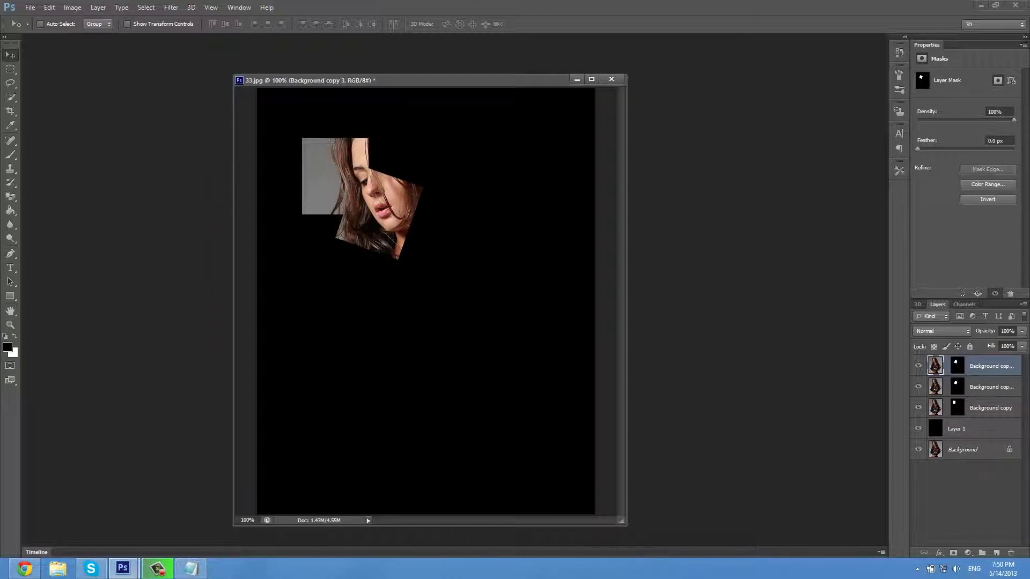
pyautogui.hotkey('ctrl', '\\')
pyautogui.moveTo(426, 217); pyautogui.dragTo(489, 219)
pyautogui.hotkey('ctrl', 't')
pyautogui.press('Return')
# Step: Duplicate the tile layer, move the copy's mask over the hair right of the face and rotate it about 28.75 degrees
pyautogui.hotkey('ctrl', 'j')
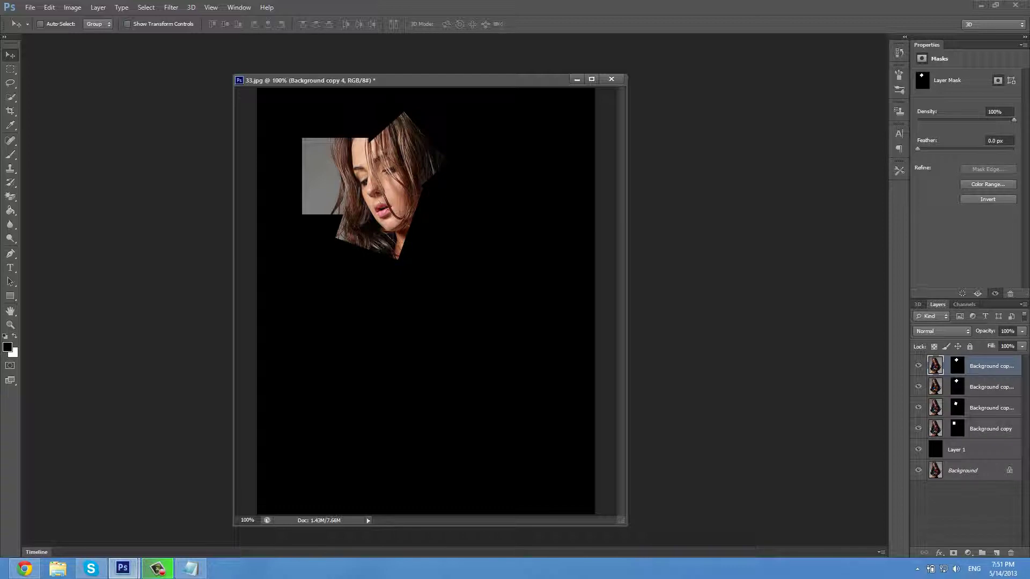
pyautogui.hotkey('ctrl', '\\')
pyautogui.moveTo(461, 181); pyautogui.dragTo(499, 223)
pyautogui.hotkey('ctrl', 't')
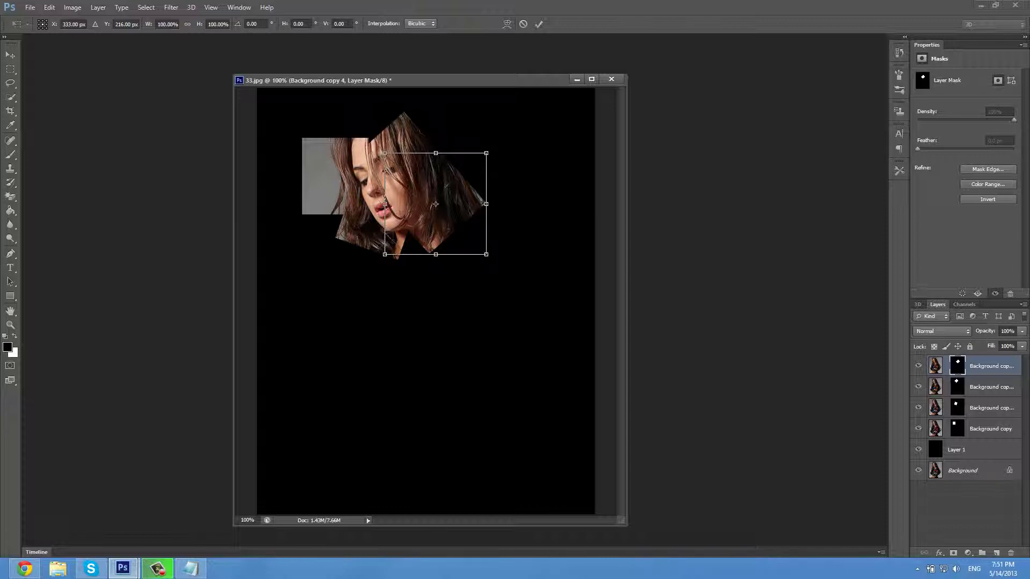
pyautogui.moveTo(501, 175); pyautogui.dragTo(519, 212)
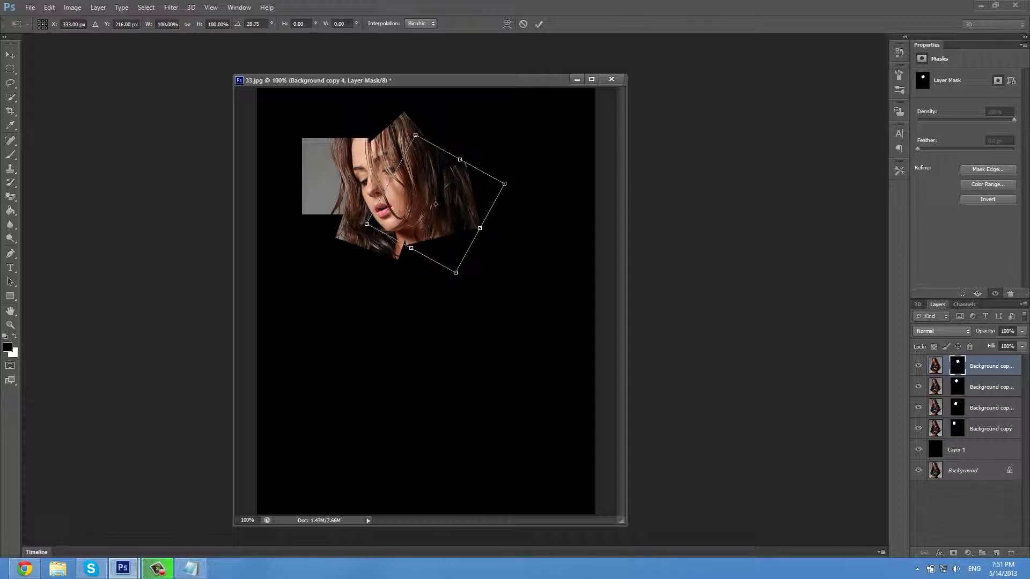
pyautogui.press('Return')
pyautogui.hotkey('ctrl', 't')
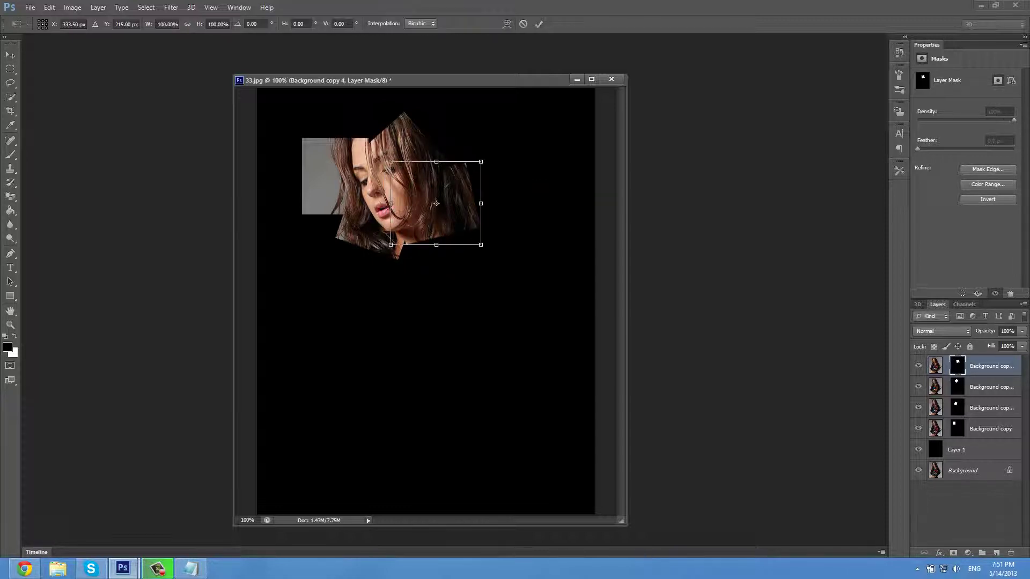
pyautogui.press('Return')
# Step: Duplicate the tile layer and move the copy's mask down over the neck and neckline
pyautogui.hotkey('ctrl', 'j')
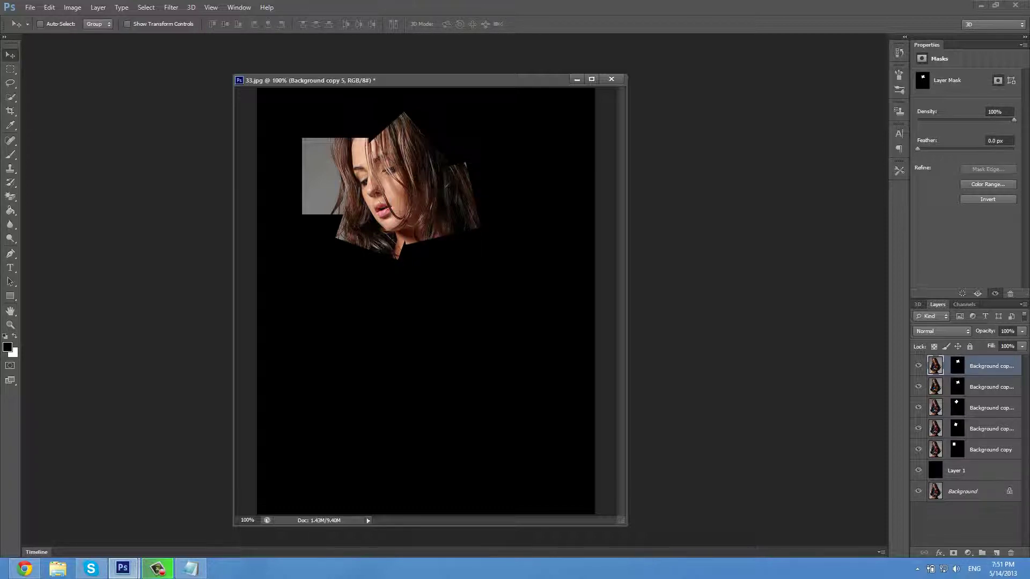
pyautogui.click(957, 365)
pyautogui.moveTo(436, 258); pyautogui.dragTo(421, 321)
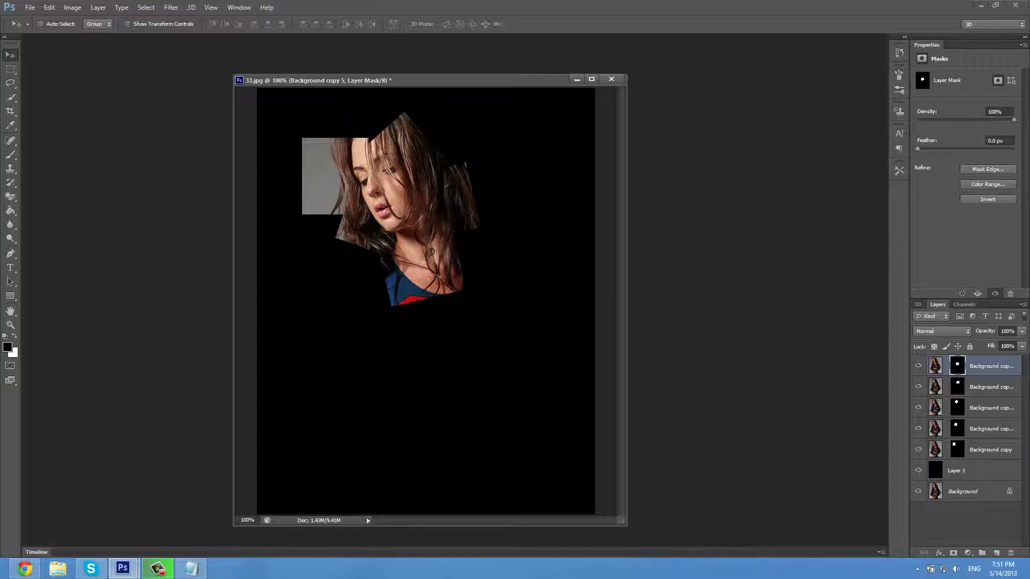
# Step: Duplicate the tile layer, move the copy's mask over the hair left of the neck and rotate it about 111.5 degrees
pyautogui.hotkey('ctrl', 'j')
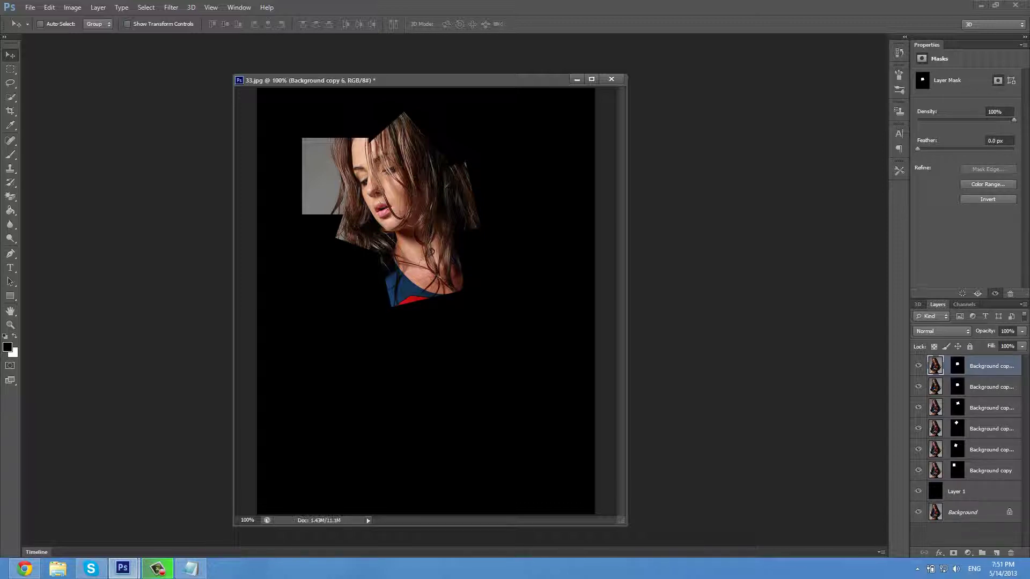
pyautogui.click(957, 366)
pyautogui.moveTo(416, 300); pyautogui.dragTo(335, 319)
pyautogui.hotkey('ctrl', 't')
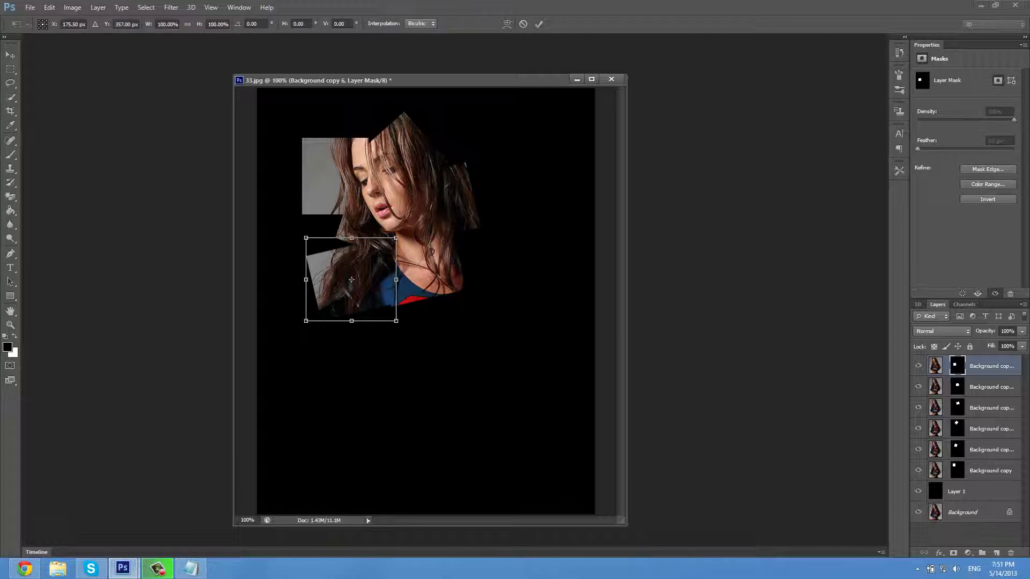
pyautogui.moveTo(407, 325); pyautogui.dragTo(269, 371)
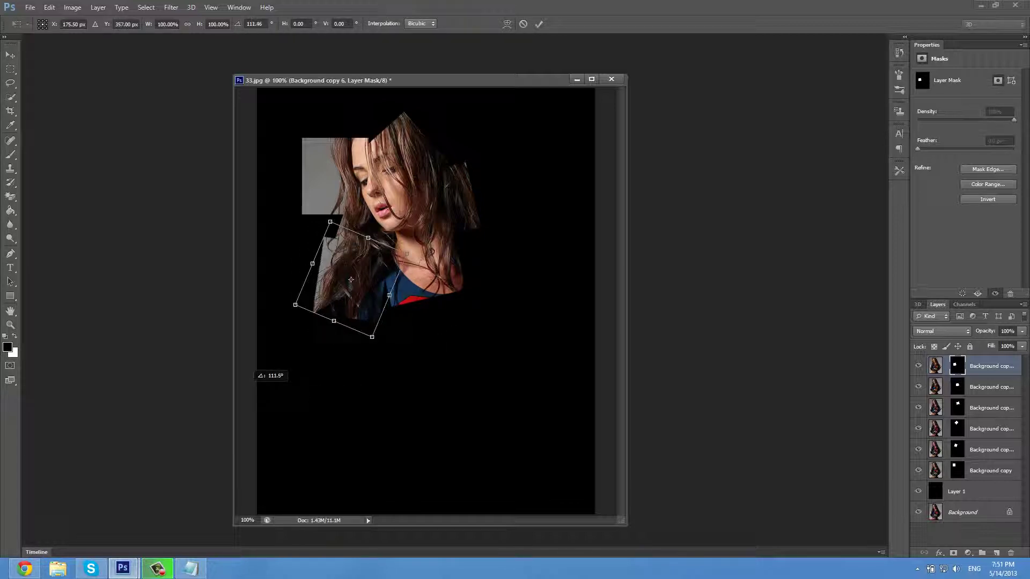
pyautogui.press('Return')
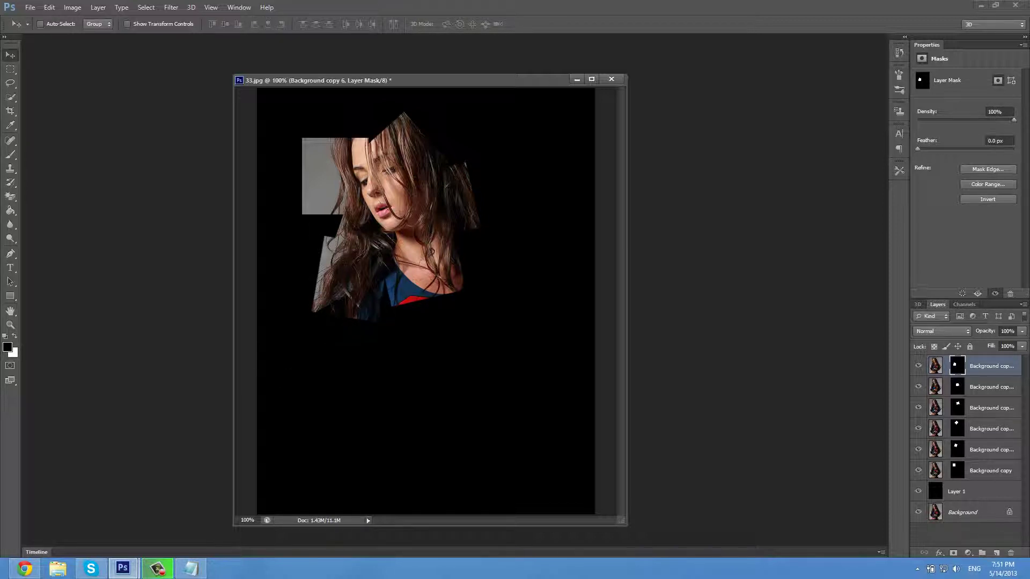
# Step: Duplicate the tile layer and move the copy's mask over the hair and shoulder right of the neck
pyautogui.hotkey('ctrl', 'j')
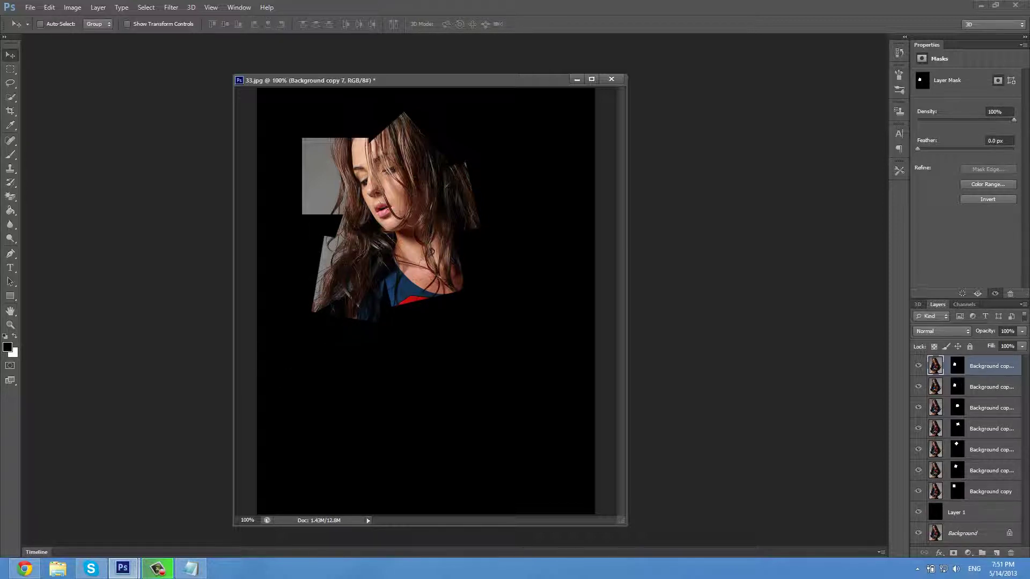
pyautogui.click(957, 366)
pyautogui.moveTo(421, 240); pyautogui.dragTo(539, 207)
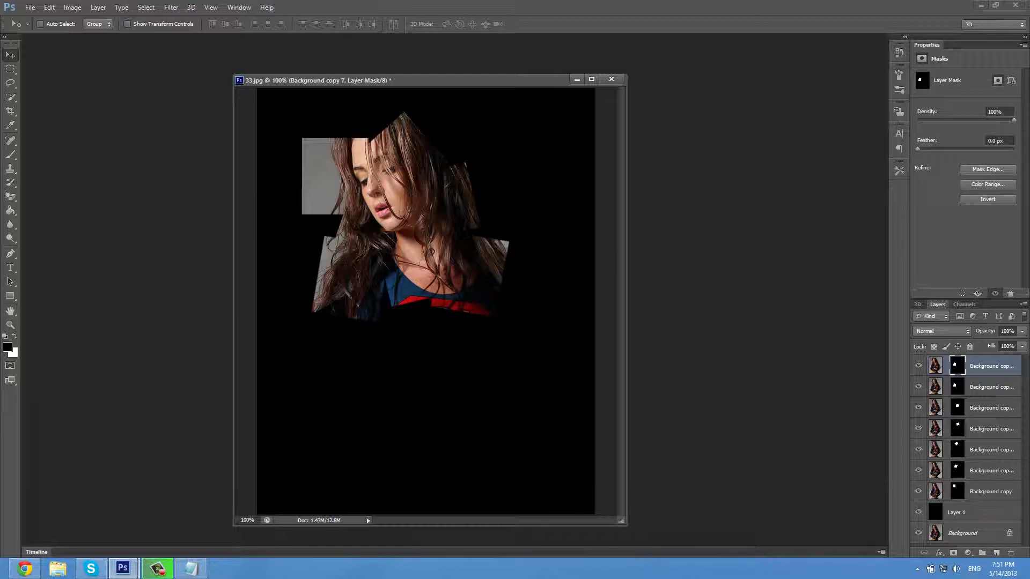
# Step: Duplicate the tile layer and move the copy's mask over the left half of the shirt emblem
pyautogui.hotkey('ctrl', 'j')
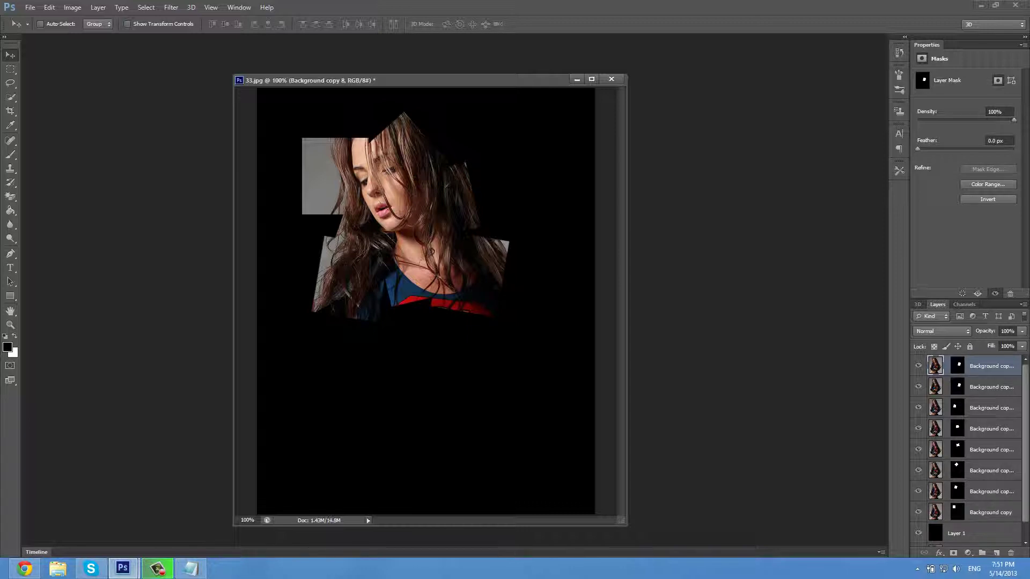
pyautogui.click(958, 366)
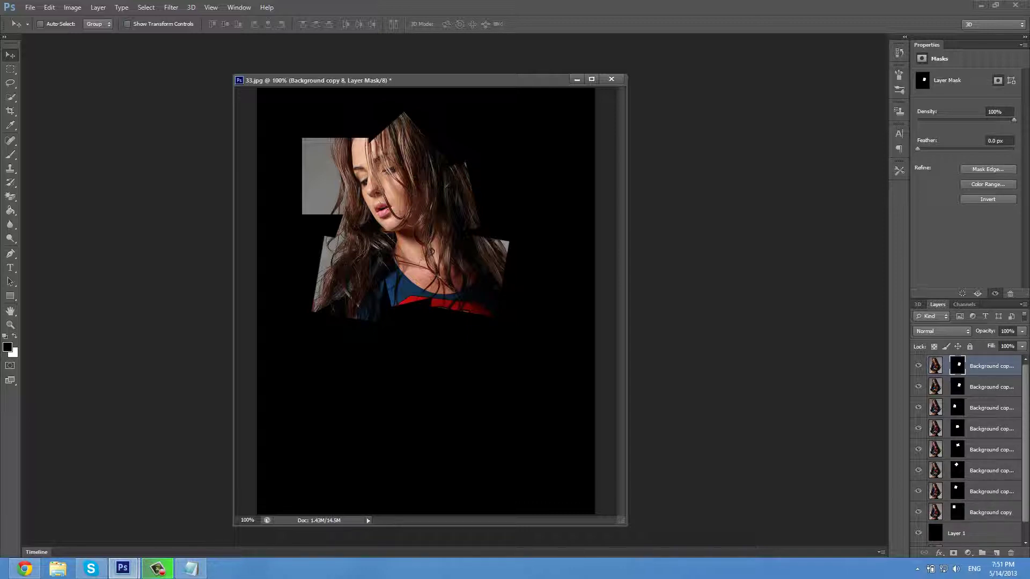
pyautogui.moveTo(486, 295); pyautogui.dragTo(417, 358)
# Step: Duplicate the tile layer, move the copy's mask over the right half of the shirt emblem and rotate it counterclockwise
pyautogui.hotkey('ctrl', 'j')
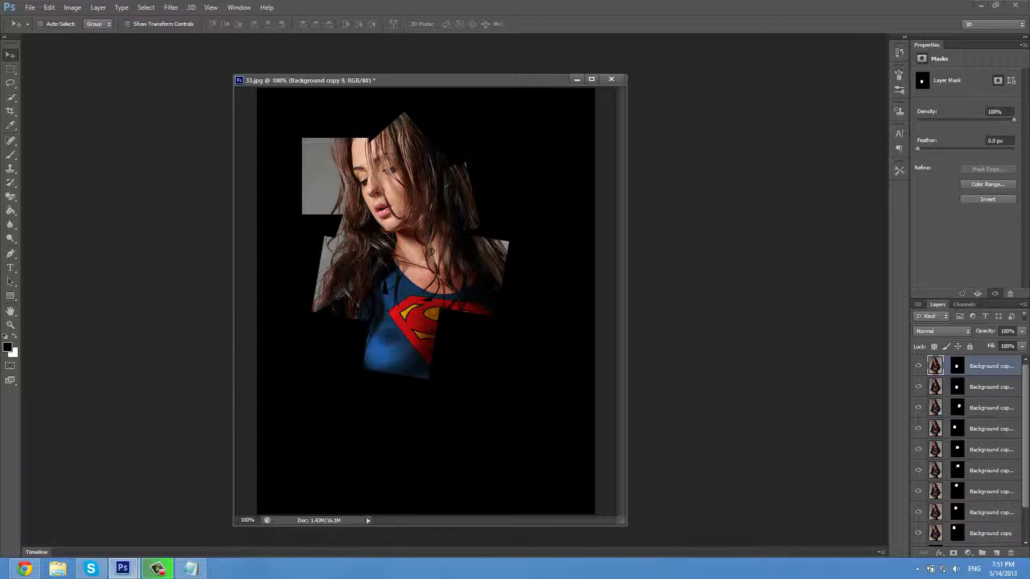
pyautogui.click(957, 366)
pyautogui.moveTo(488, 314); pyautogui.dragTo(496, 333)
pyautogui.hotkey('ctrl', 't')
pyautogui.moveTo(587, 359); pyautogui.dragTo(563, 280)
pyautogui.moveTo(488, 344); pyautogui.dragTo(488, 332)
pyautogui.press('Return')
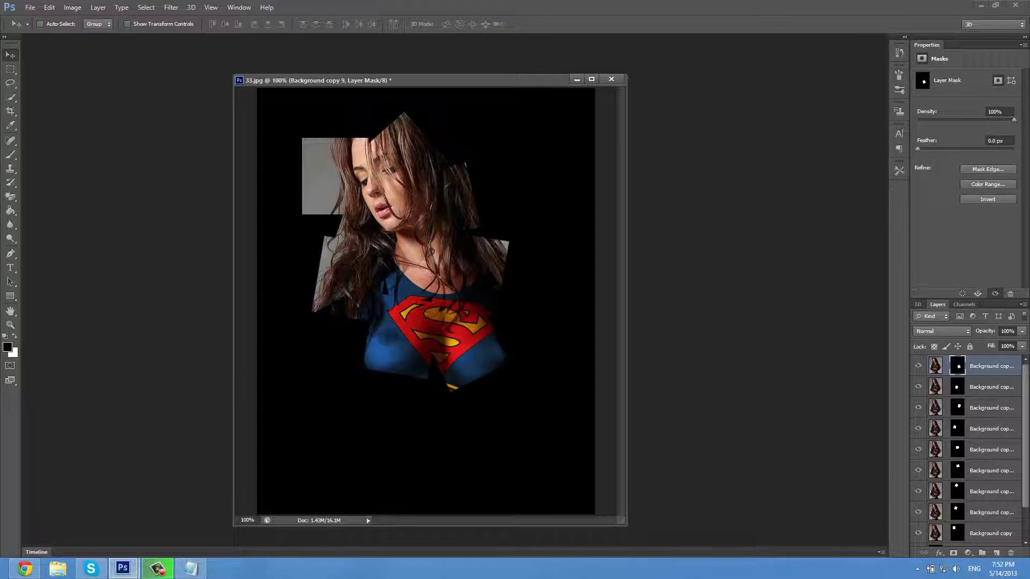
# Step: Duplicate the tile layer, move the copy's mask over the midriff below the emblem and rotate it clockwise
pyautogui.hotkey('ctrl', 'j')
pyautogui.click(957, 365)
pyautogui.moveTo(393, 368); pyautogui.dragTo(424, 414)
pyautogui.hotkey('ctrl', 't')
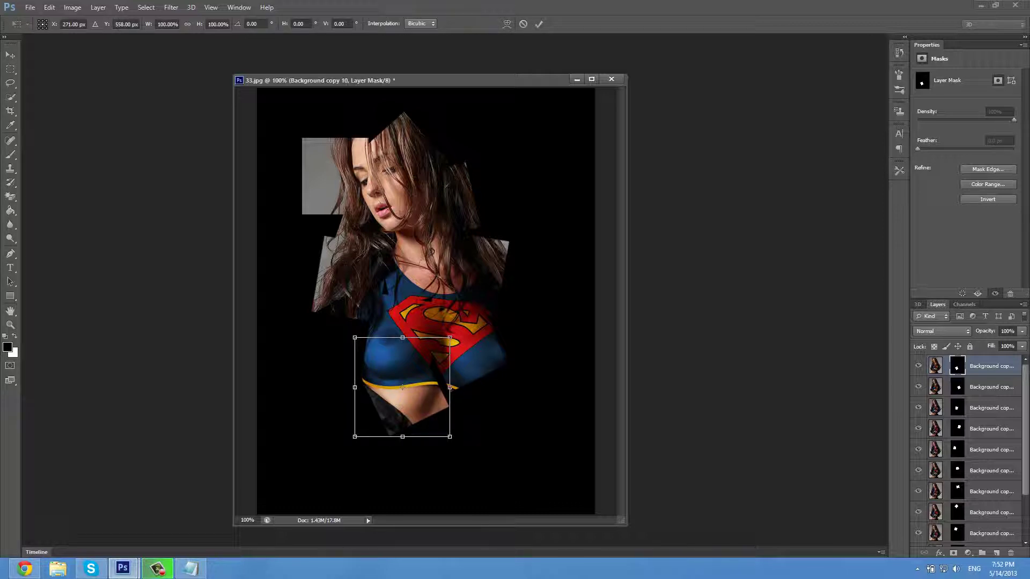
pyautogui.moveTo(483, 358); pyautogui.dragTo(470, 419)
pyautogui.moveTo(440, 378); pyautogui.dragTo(454, 395)
pyautogui.press('Return')
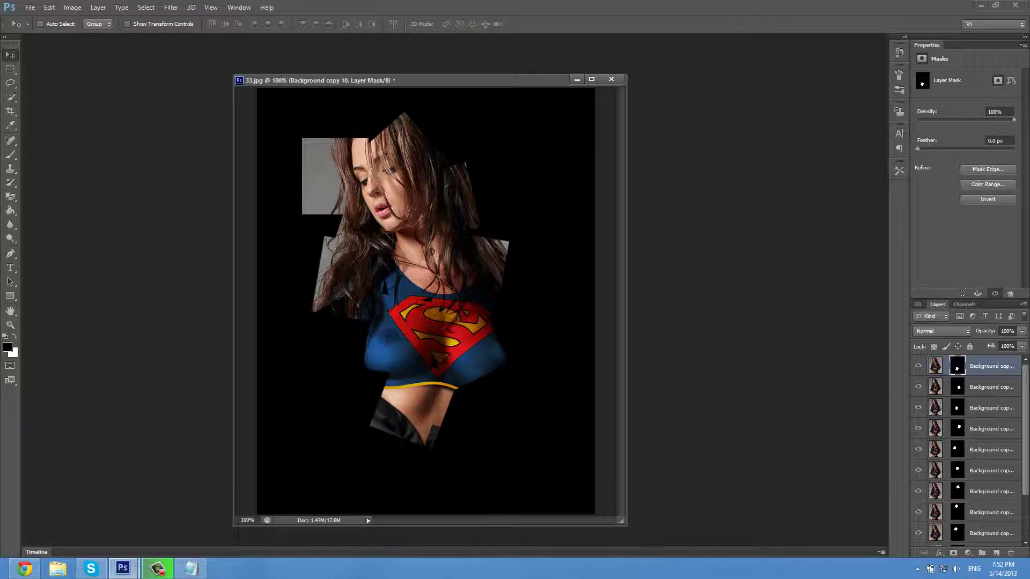
# Step: Duplicate the tile layer, then move and rotate the copy's mask over the right side of the waist
pyautogui.hotkey('ctrl', 'j')
pyautogui.click(956, 365)
pyautogui.moveTo(458, 343); pyautogui.dragTo(527, 314)
pyautogui.hotkey('ctrl', 't')
pyautogui.moveTo(503, 394); pyautogui.dragTo(499, 410)
pyautogui.press('Return')
# Step: Duplicate the tile layer and move the copy's mask over the dark clothing left of the waist
pyautogui.hotkey('ctrl', 'j')
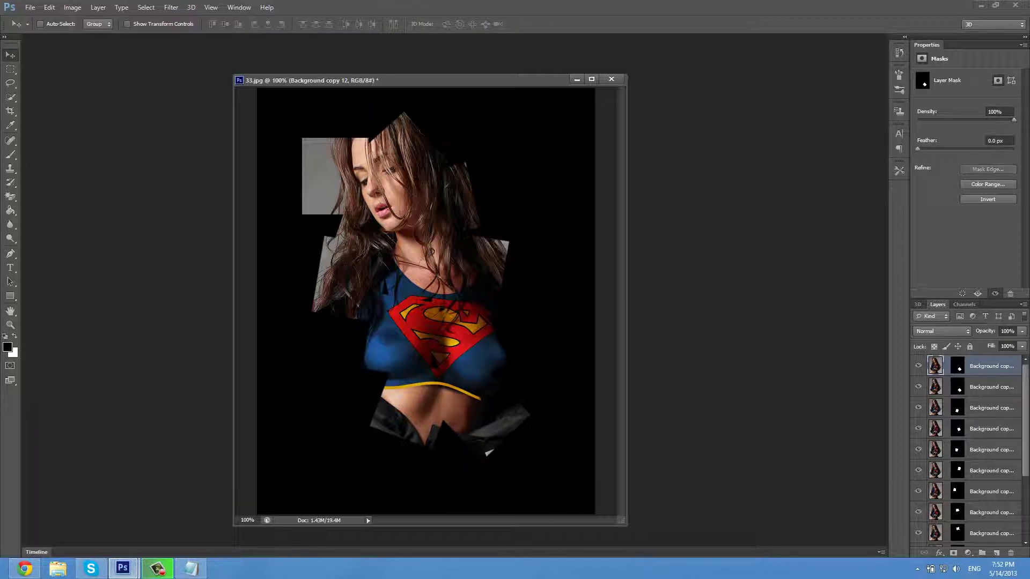
pyautogui.click(956, 366)
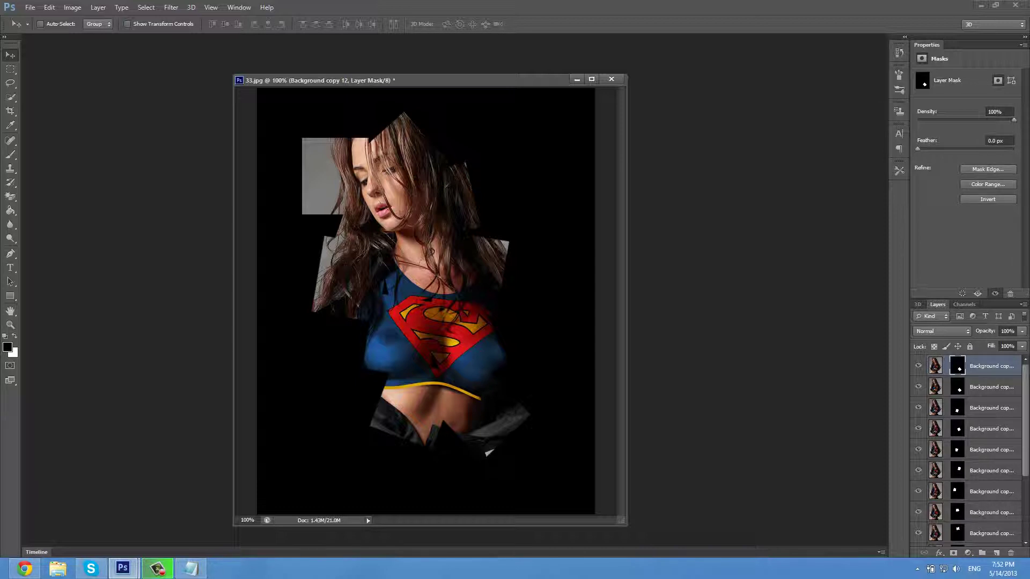
pyautogui.moveTo(458, 339); pyautogui.dragTo(319, 341)
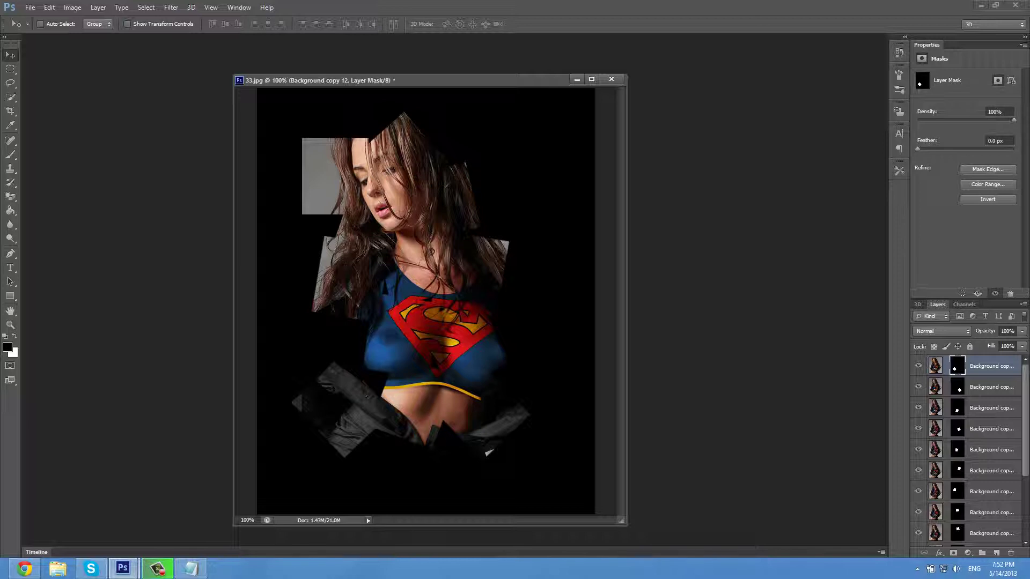
# Step: Duplicate the tile layer and move the copy's mask up over the hand at the left of the photo
pyautogui.hotkey('ctrl', 'j')
pyautogui.click(957, 366)
pyautogui.moveTo(349, 393); pyautogui.dragTo(344, 354)
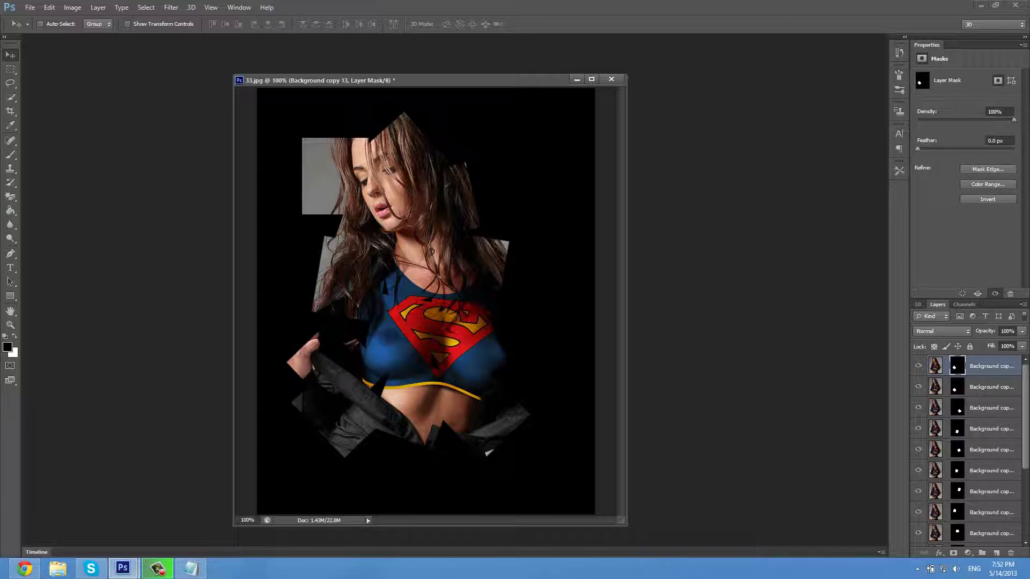
# Step: Rotate the mask of the tile over the hand by about 65 degrees
pyautogui.hotkey('ctrl', 't')
pyautogui.moveTo(392, 316); pyautogui.dragTo(406, 394)
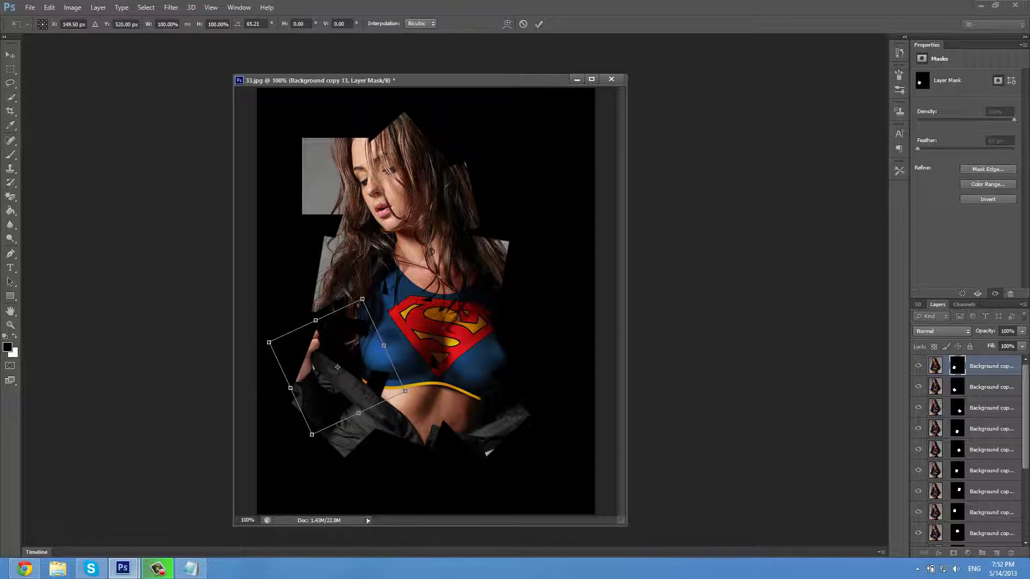
pyautogui.press('Return')
# Step: Duplicate the tile layer, move the copy's mask over the hair at the upper right of the head and rotate it slightly
pyautogui.hotkey('ctrl', 'j')
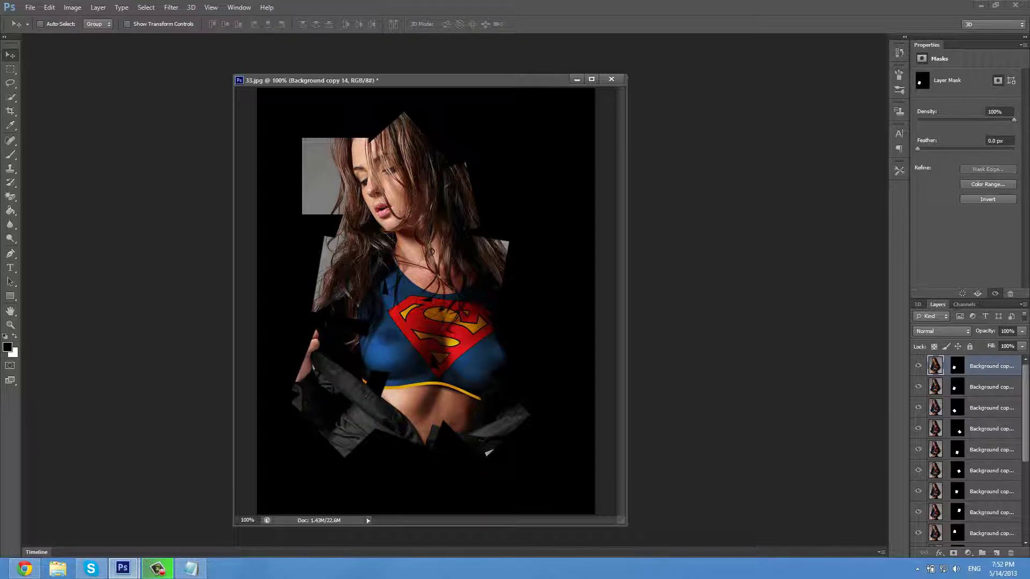
pyautogui.click(957, 365)
pyautogui.moveTo(491, 304); pyautogui.dragTo(562, 148)
pyautogui.moveTo(362, 406); pyautogui.dragTo(416, 321)
pyautogui.hotkey('ctrl', 't')
pyautogui.moveTo(558, 142); pyautogui.dragTo(518, 359)
pyautogui.moveTo(478, 142); pyautogui.dragTo(473, 156)
pyautogui.press('Return')
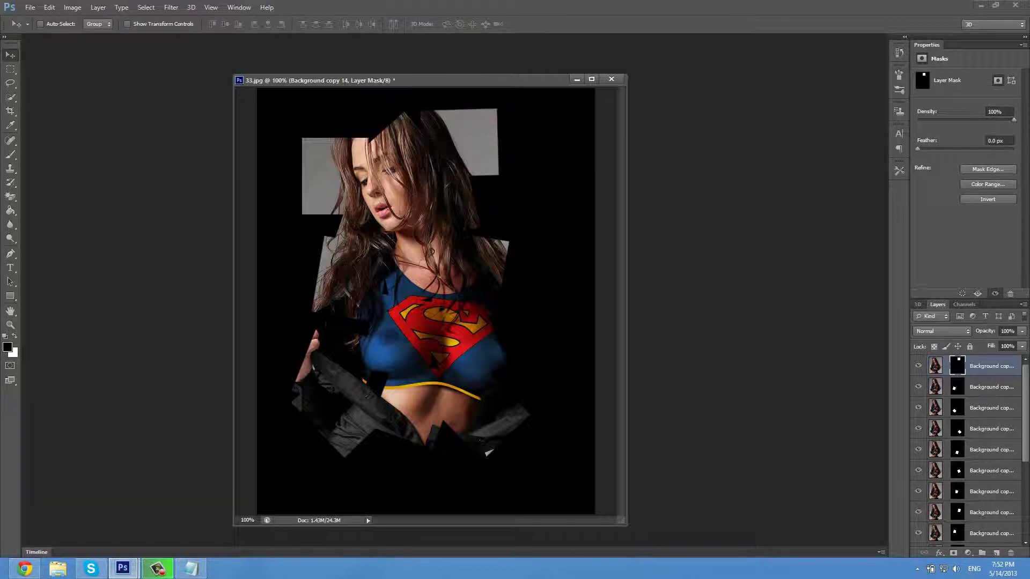
# Step: Duplicate the tile layer, move the copy's mask over the lower belly beneath the dark clothing and rotate it by about 58 degrees
pyautogui.hotkey('ctrl', 'j')
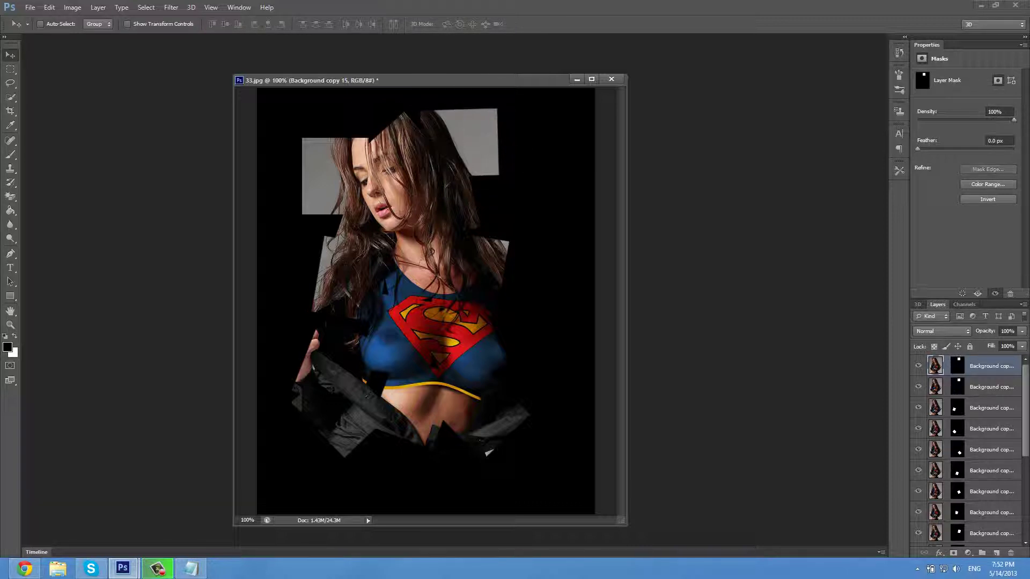
pyautogui.hotkey('ctrl', '\\')
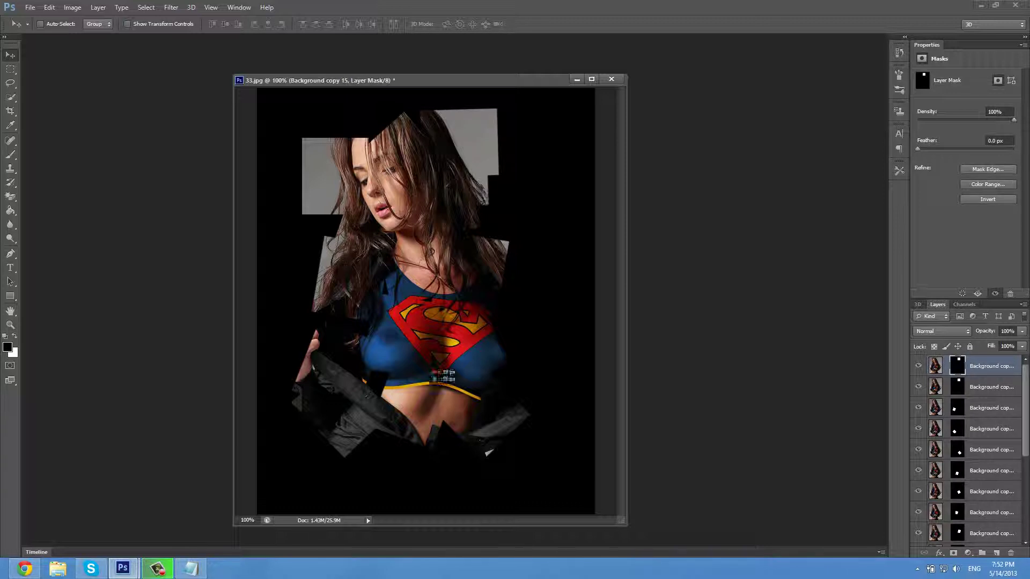
pyautogui.moveTo(467, 231); pyautogui.dragTo(423, 425)
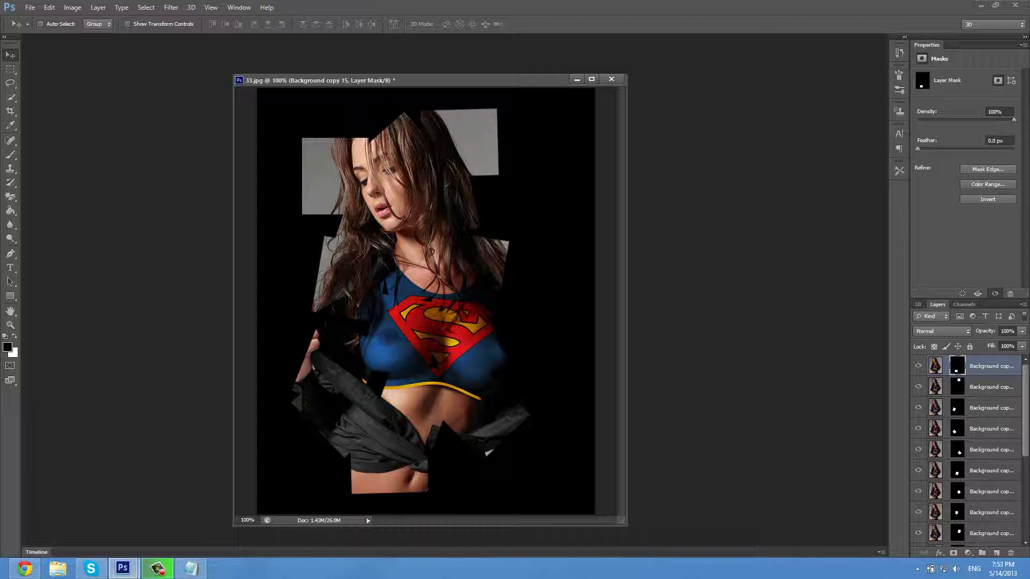
pyautogui.hotkey('ctrl', 't')
pyautogui.moveTo(435, 501); pyautogui.dragTo(437, 474)
pyautogui.press('Return')
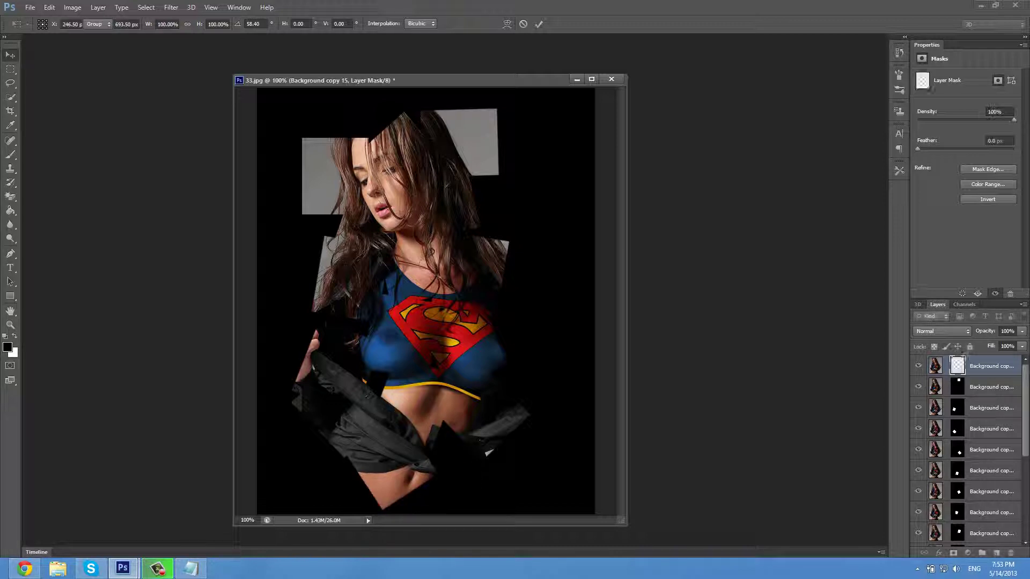
# Step: Switch to Notepad and continue the explanation with "ai am moqmedebas vaketebt sanam ar avawyobt photos ise rogorc chven gvinda"
pyautogui.click(190, 568)
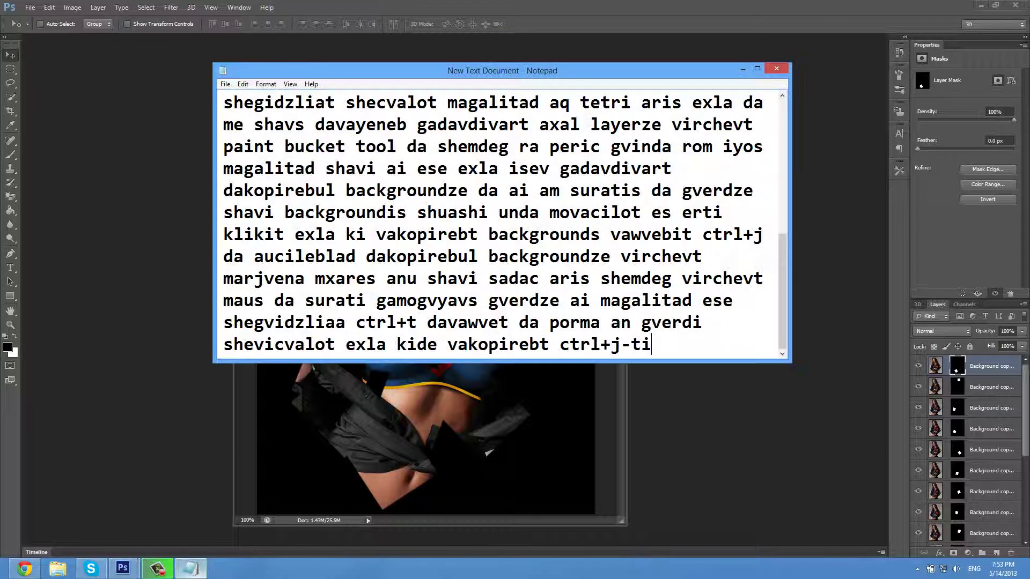
pyautogui.write('ai am ')
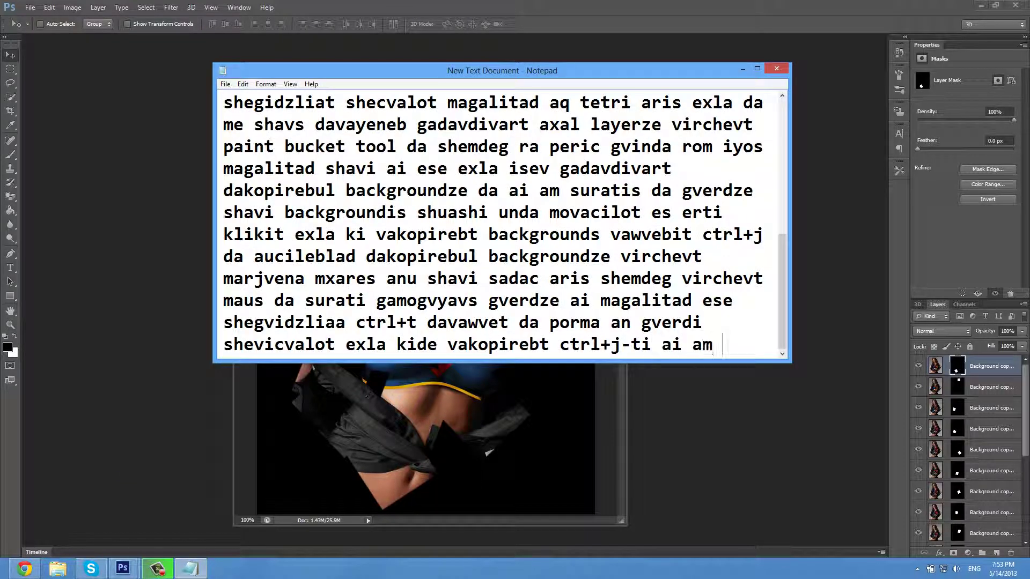
pyautogui.write('moqmedebas vake')
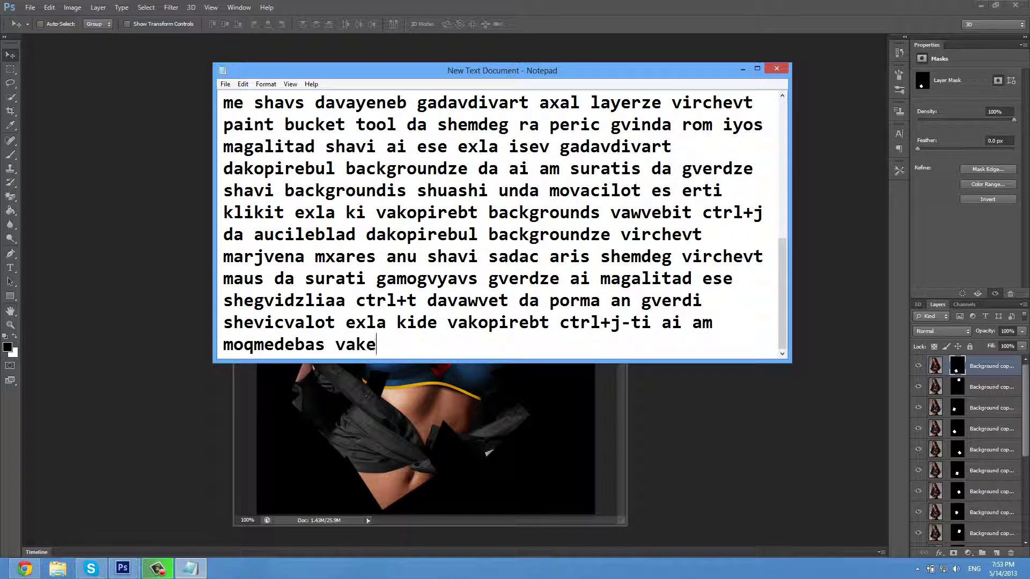
pyautogui.write('tebt sana')
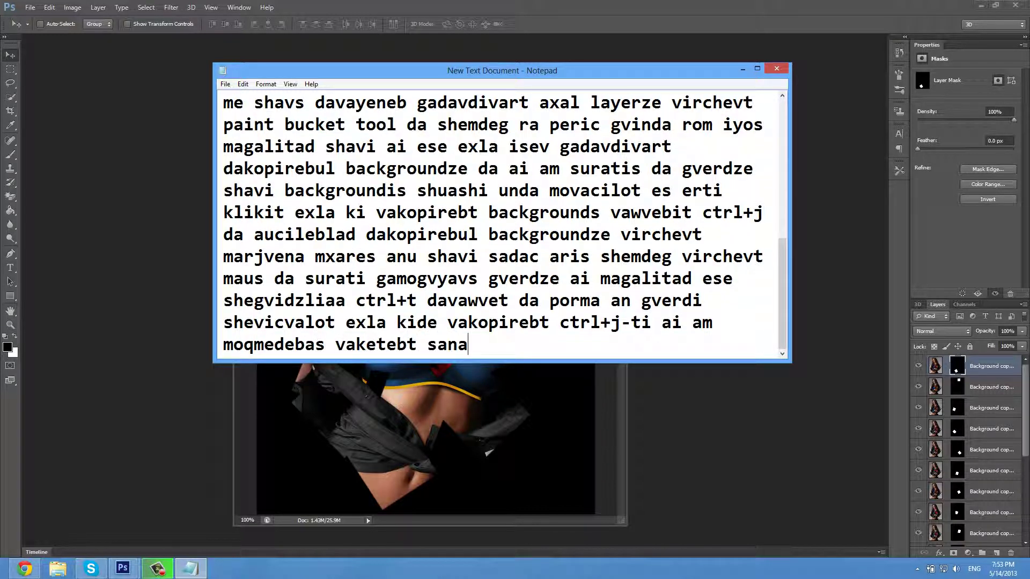
pyautogui.write('m ar avawyob')
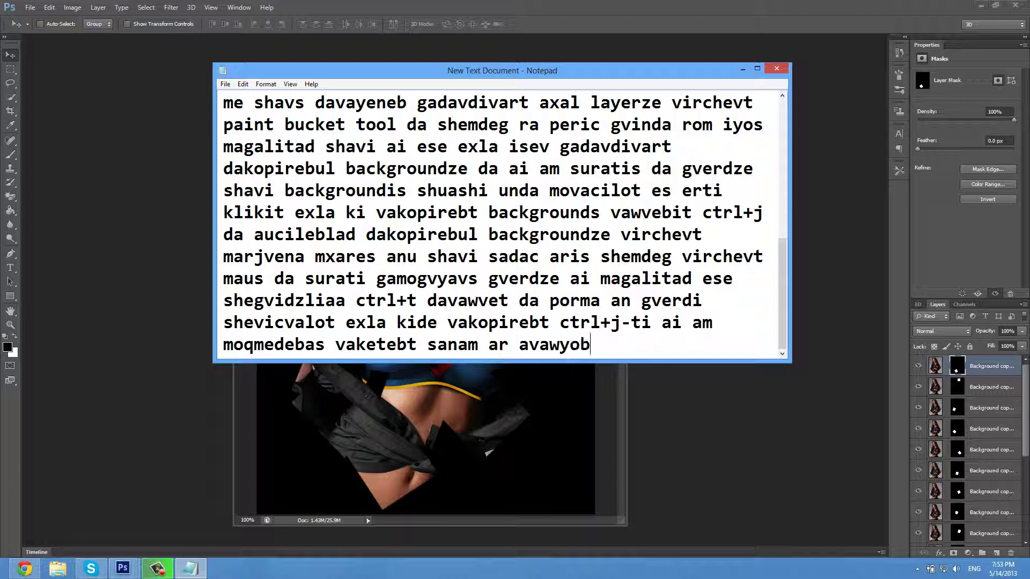
pyautogui.write('t photos ise rogorc')
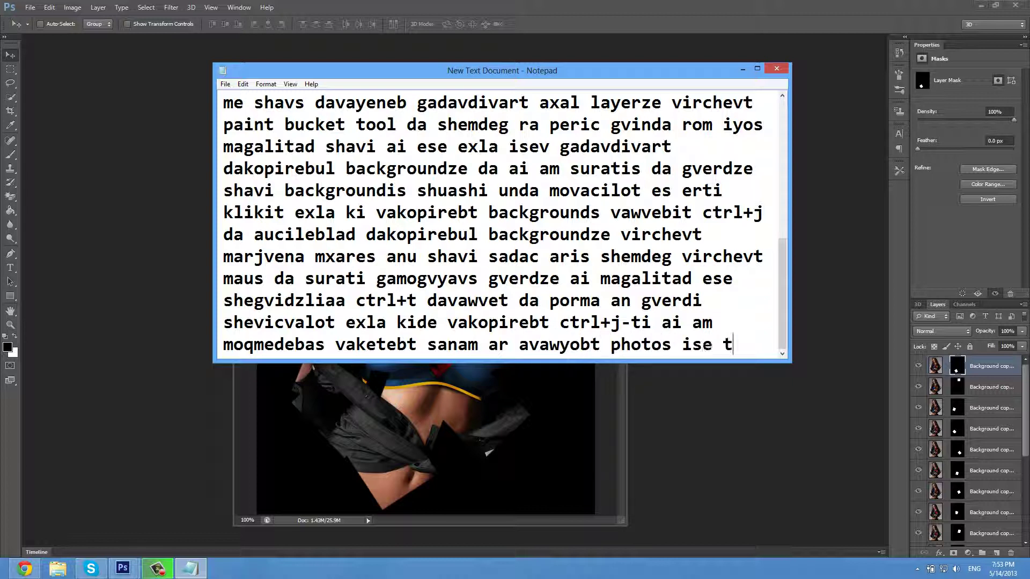
pyautogui.write(' chven gvinda')
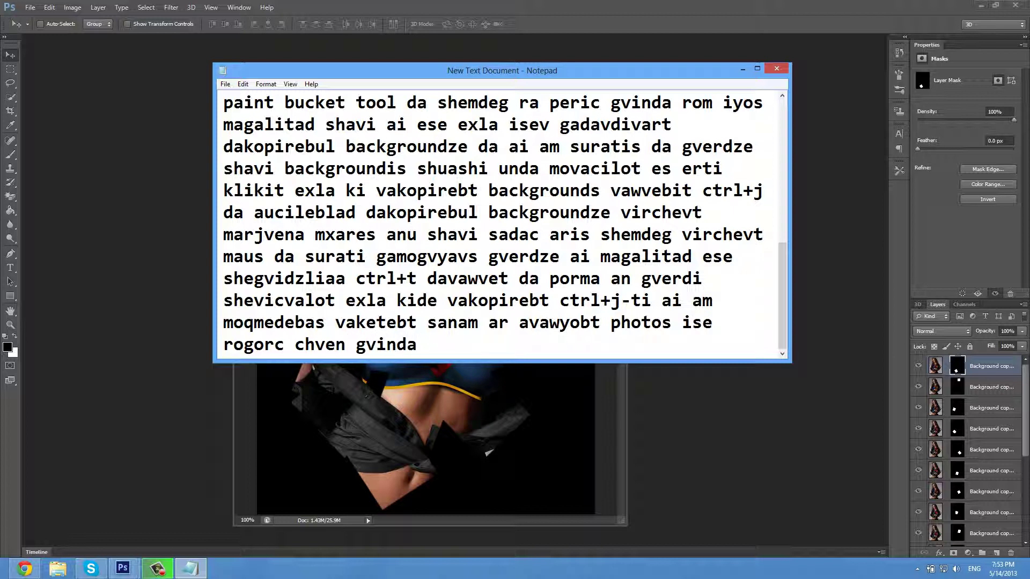
# Step: Continue the note with "dzalian advilia da tan gamosadegi videoa memgoni mixvdit rogorc unda sul es iyo"
pyautogui.write(' dzalian')
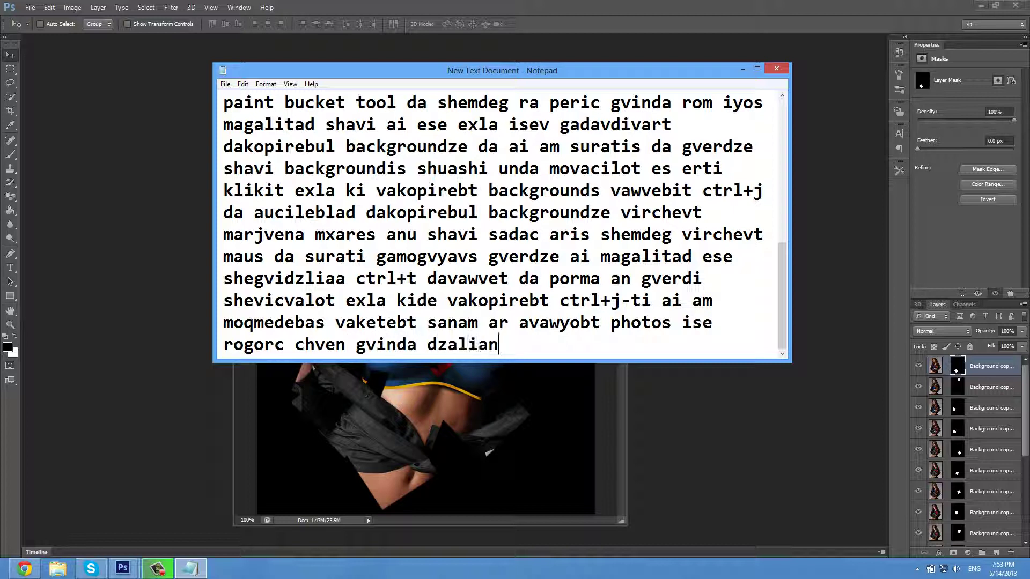
pyautogui.write(' advilia da t')
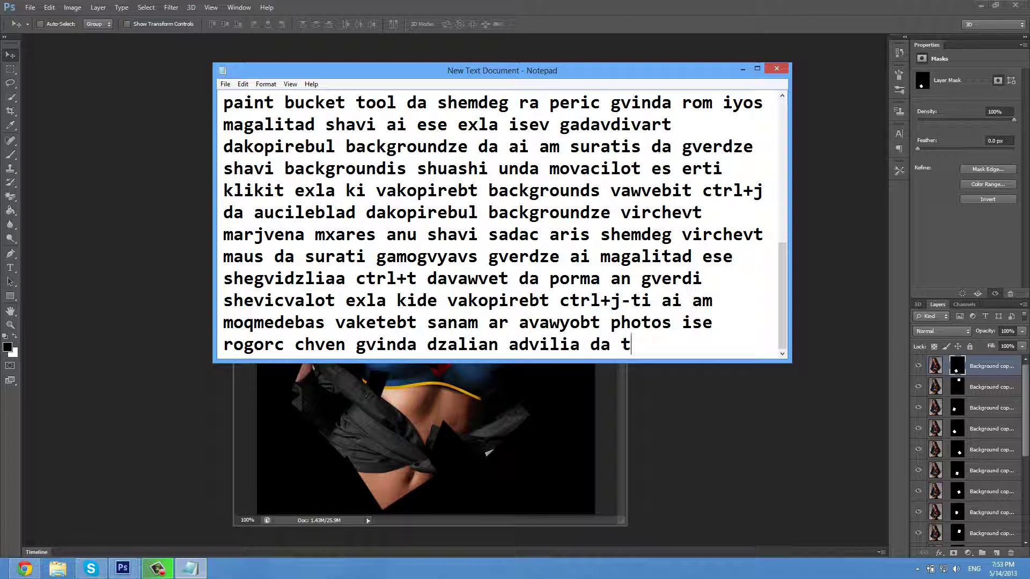
pyautogui.write('an gamosadeg')
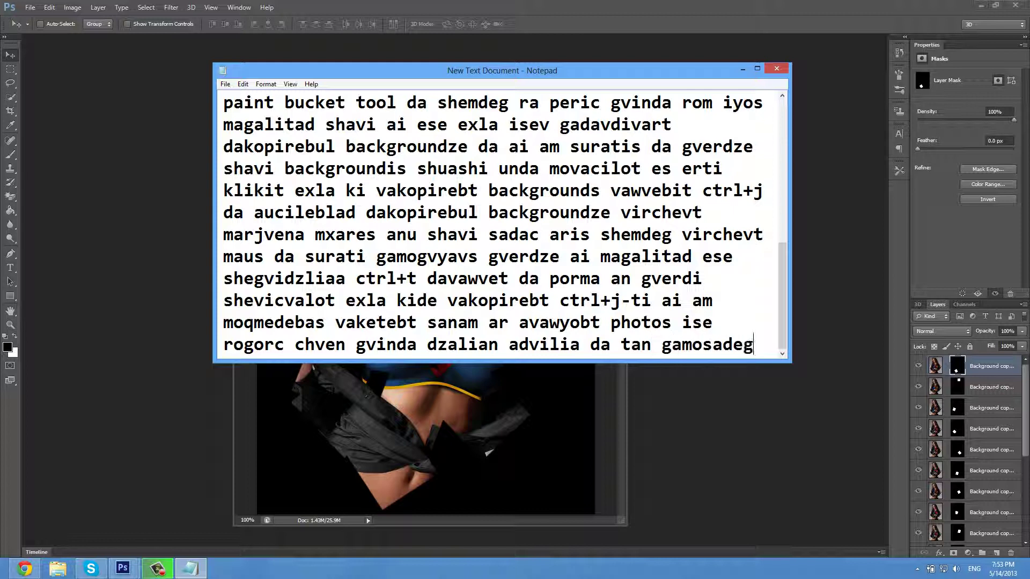
pyautogui.write('i videoa memg')
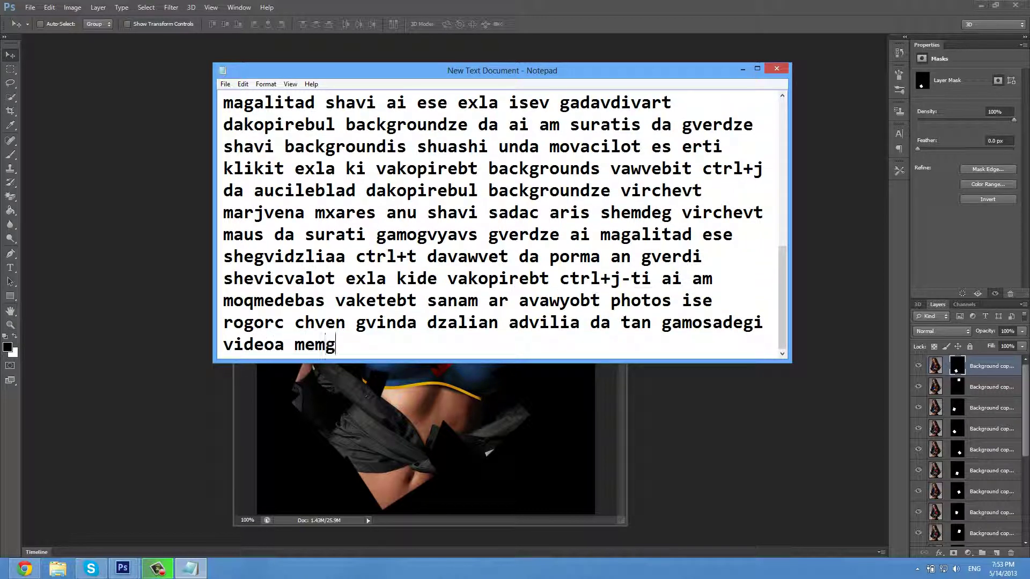
pyautogui.write('oni mix')
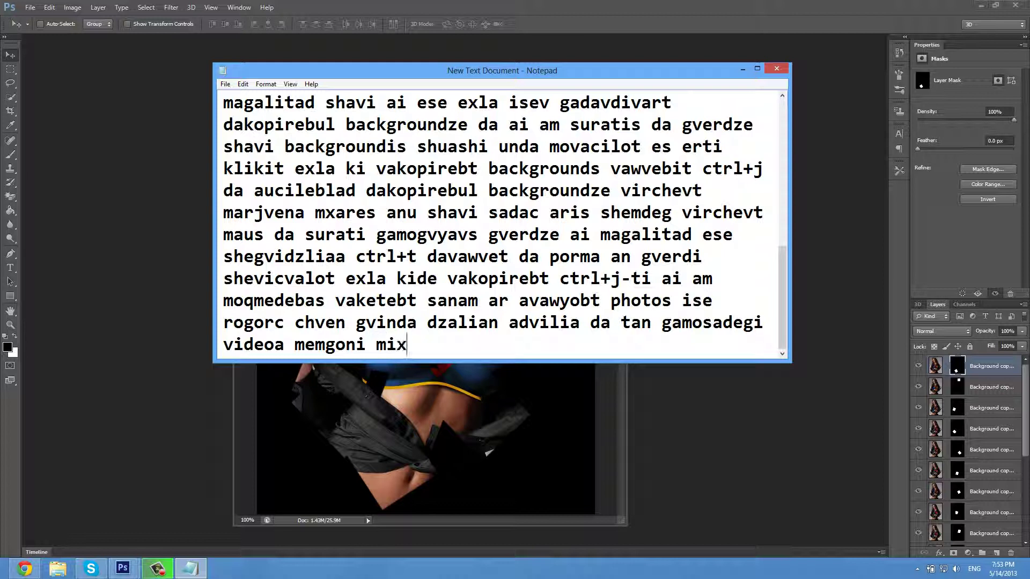
pyautogui.write('vdit rogorc un')
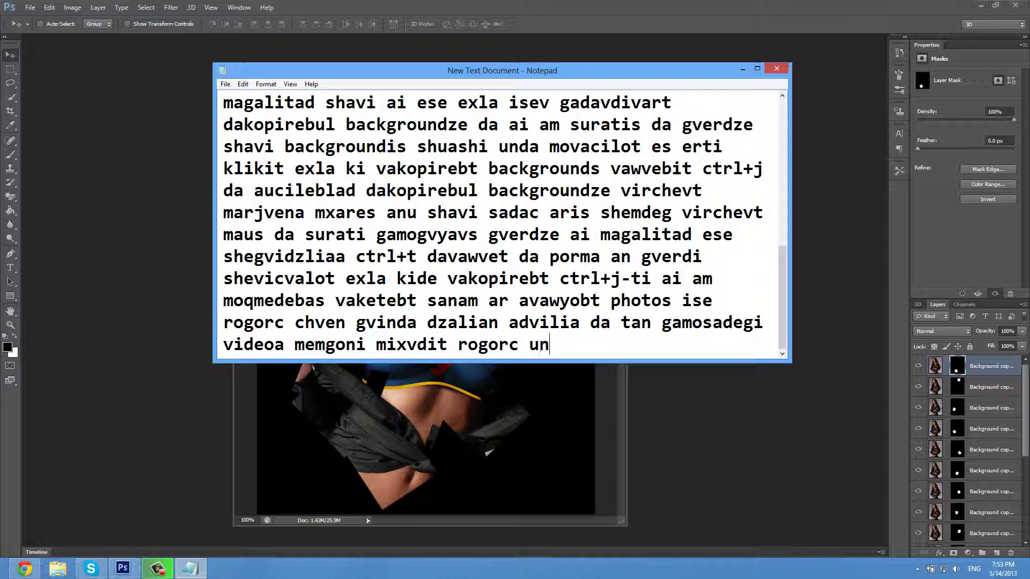
pyautogui.write('da sul es i')
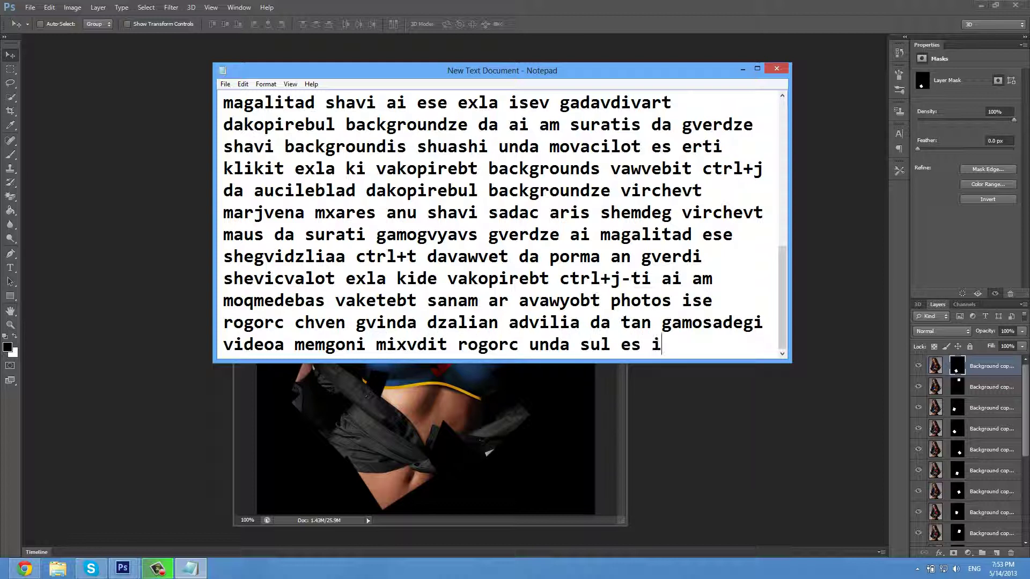
pyautogui.write('yo')
# Step: Leave two blank lines below the explanation and add the closing line "madloba rom sargeblobt chveni saitit forpsmasters.at.ua"
pyautogui.press('Return')
pyautogui.press('Return')
pyautogui.press('Return')
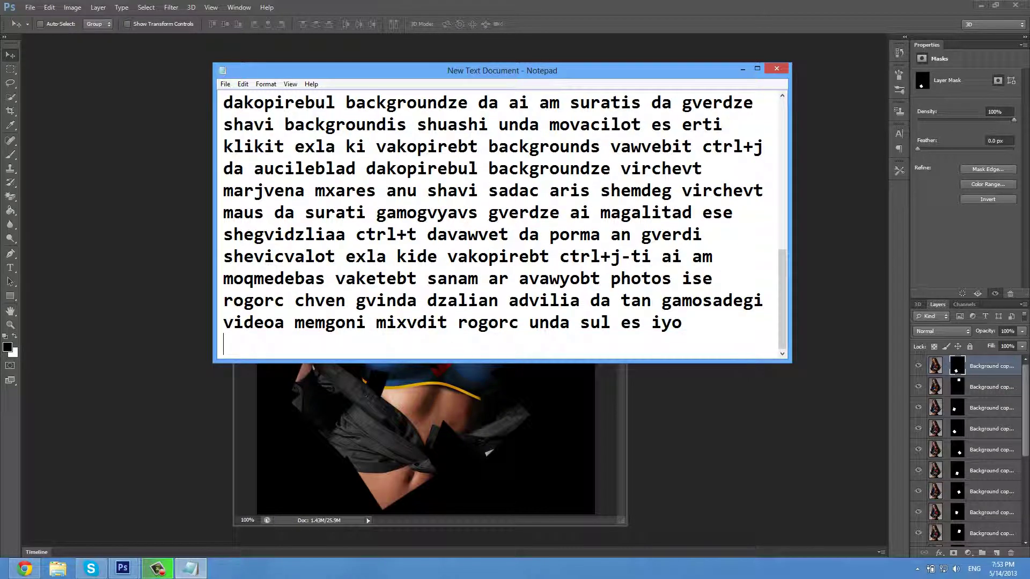
pyautogui.write('madloba rom sae')
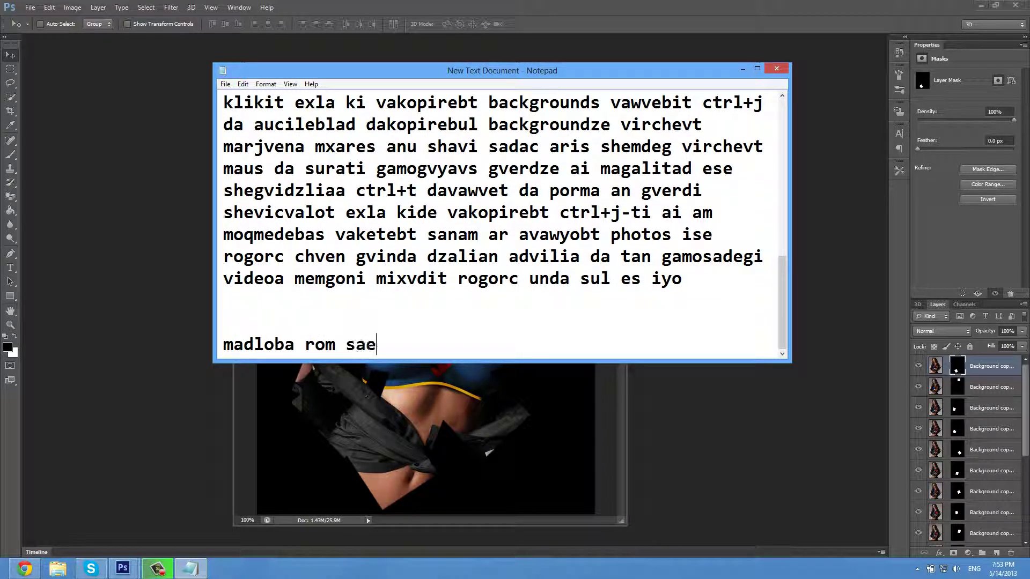
pyautogui.press('BackSpace')
pyautogui.write('rgeblo')
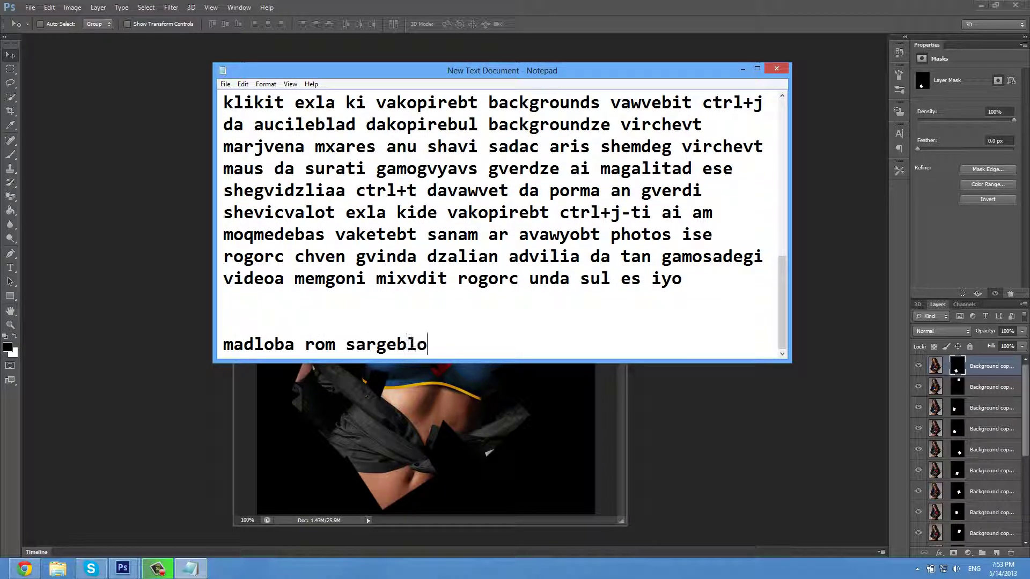
pyautogui.write('bt chveni saitit')
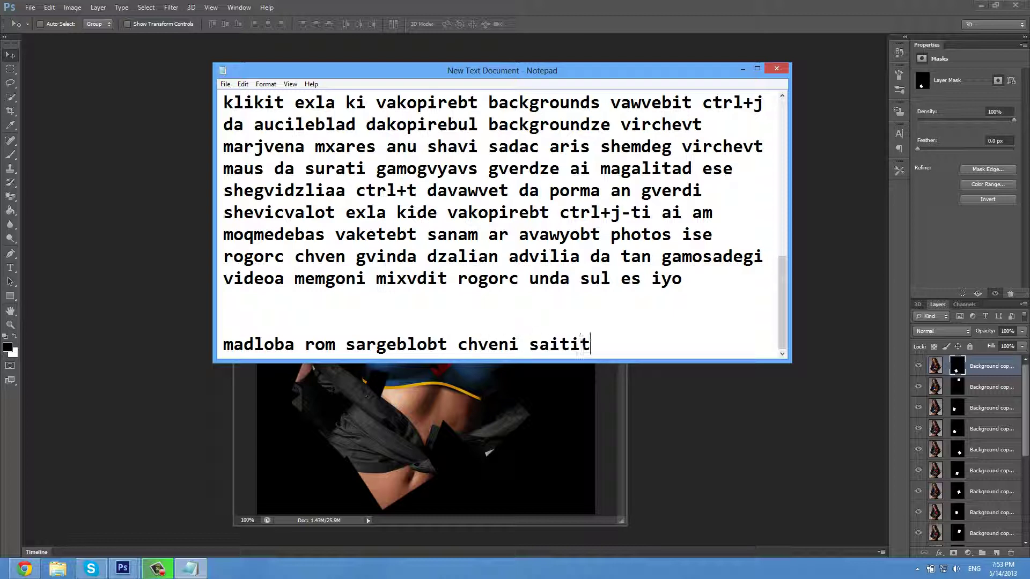
pyautogui.write(' forpsmasters.at.ua')
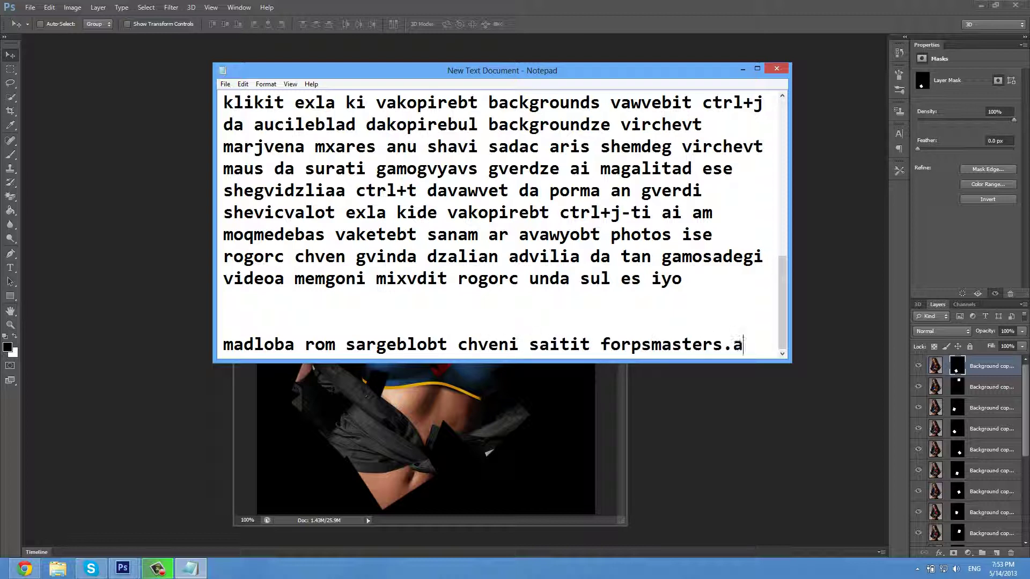